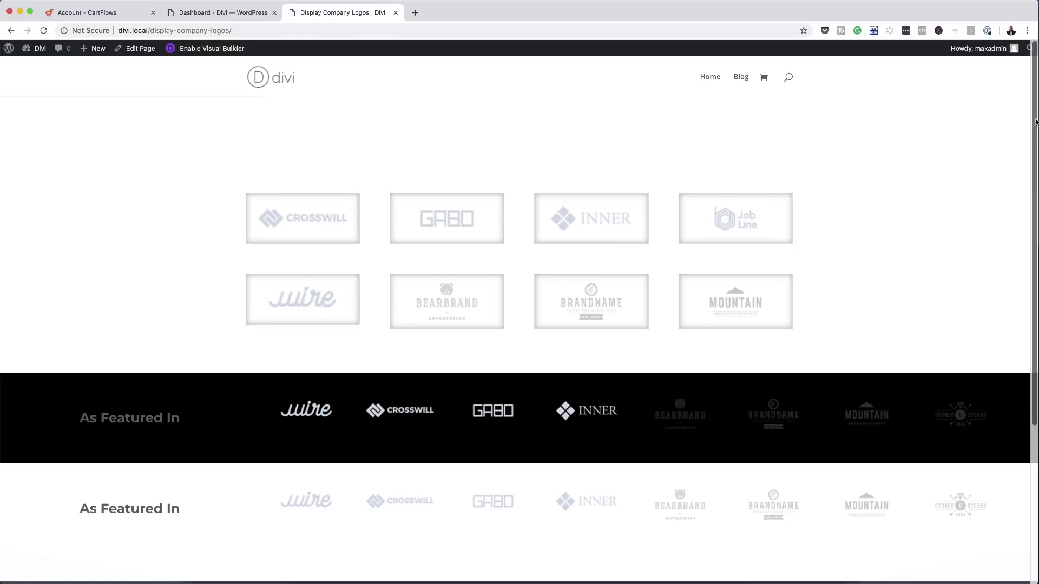
Look over the company logo layouts on the finished Display Company Logos page
scroll(1037, 122, down, 4)
scroll(519, 320, down, 4)
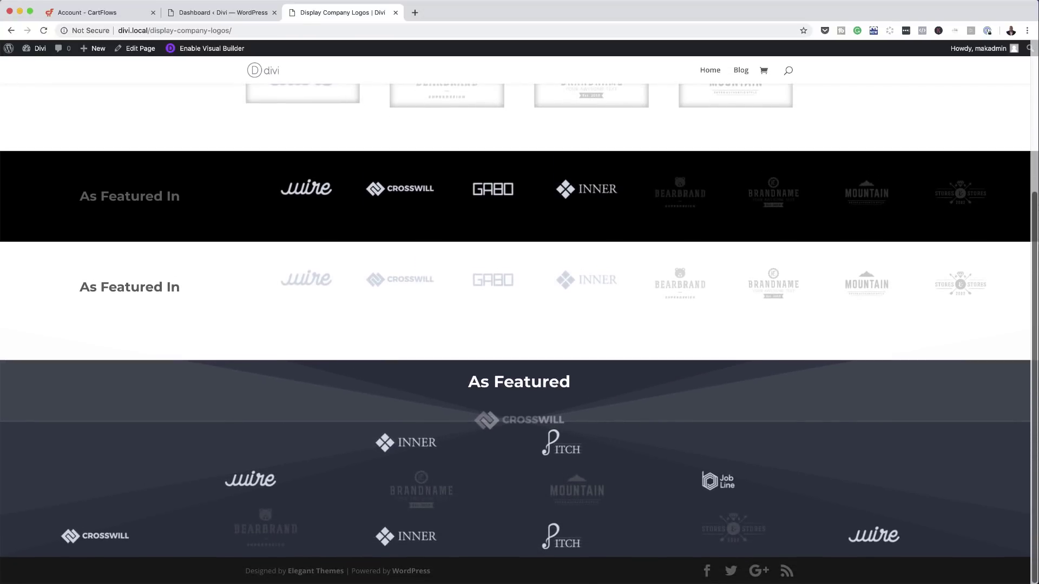
scroll(519, 324, up, 5)
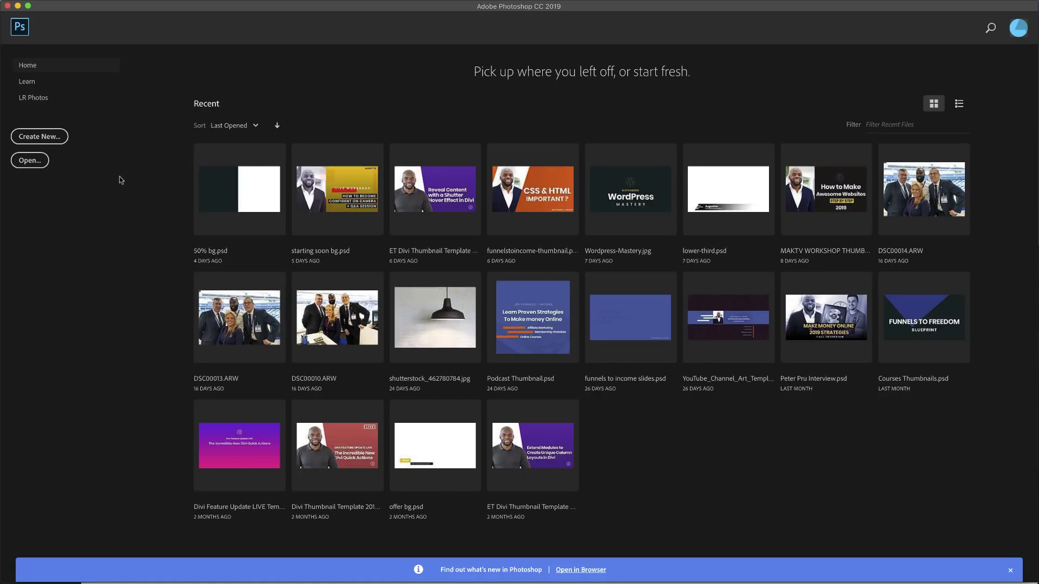
In Photoshop, create a new document 226 pixels wide and 100 pixels high
click(44, 138)
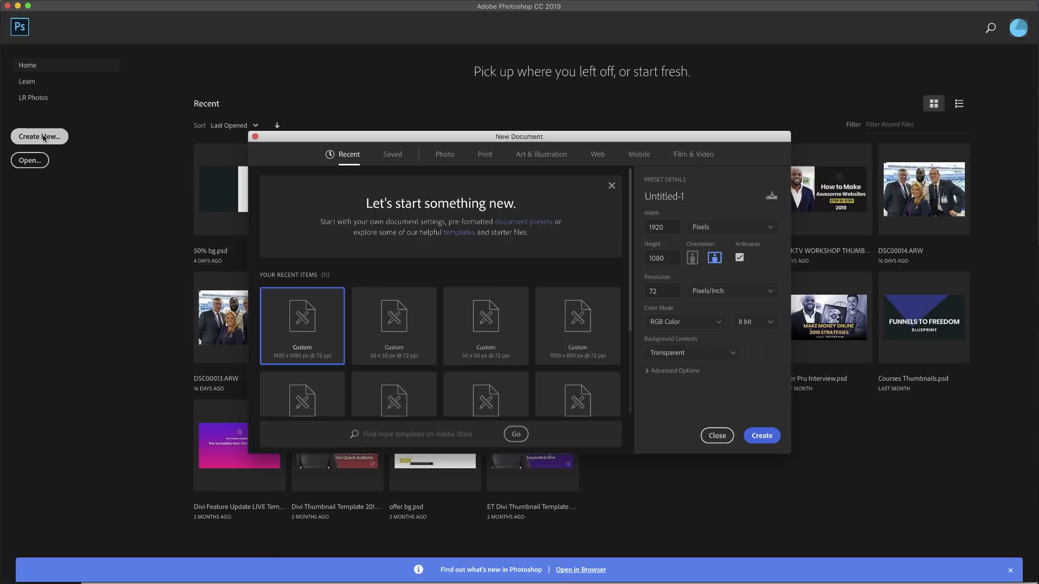
double_click(670, 227)
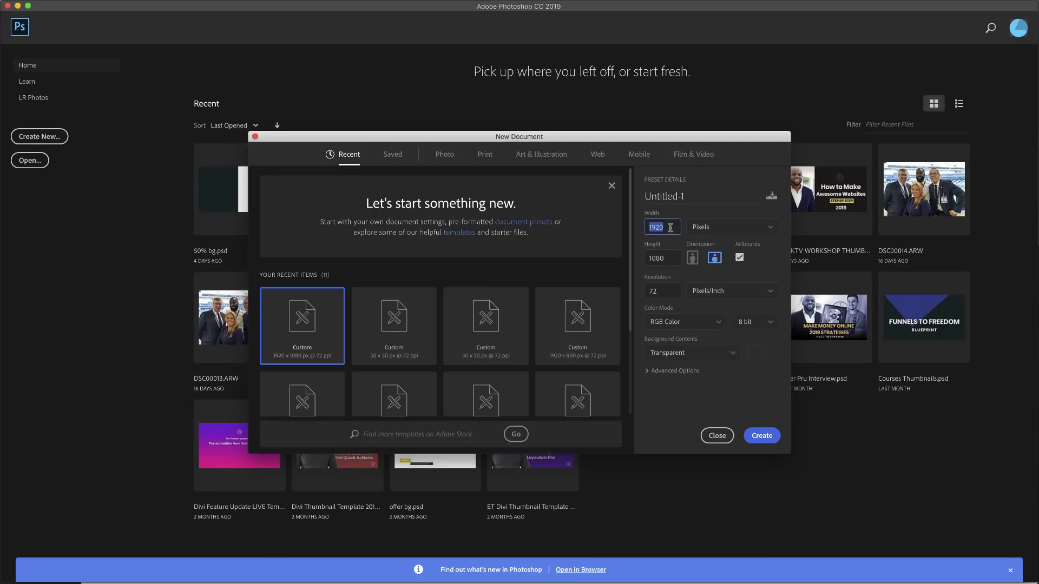
text(226)
key(Tab)
text(100)
click(765, 438)
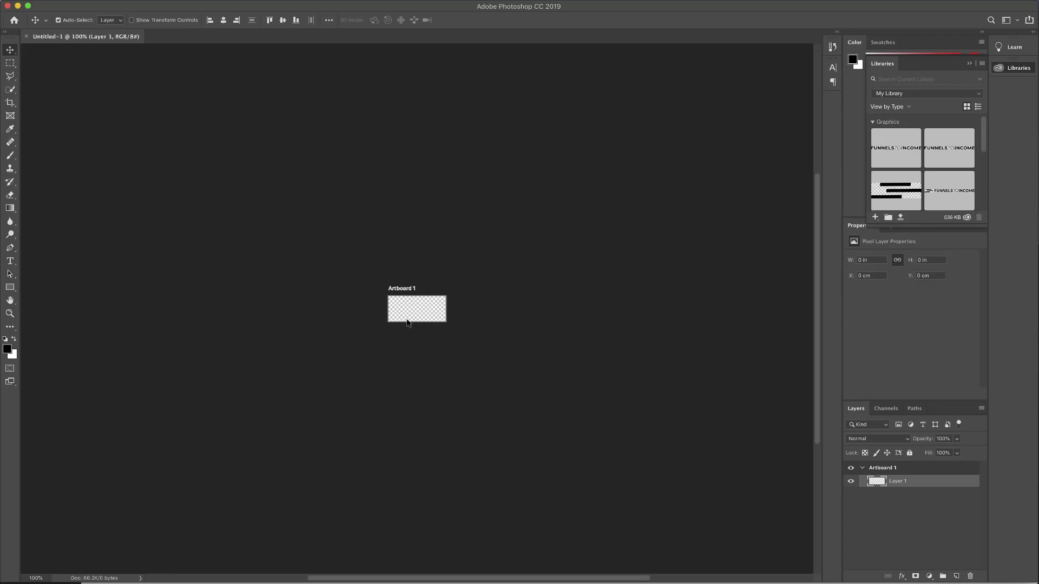
Place the logo_07-1-2.png file from Finder onto Artboard 1 at its original size
key(super+equal)
key(super+equal)
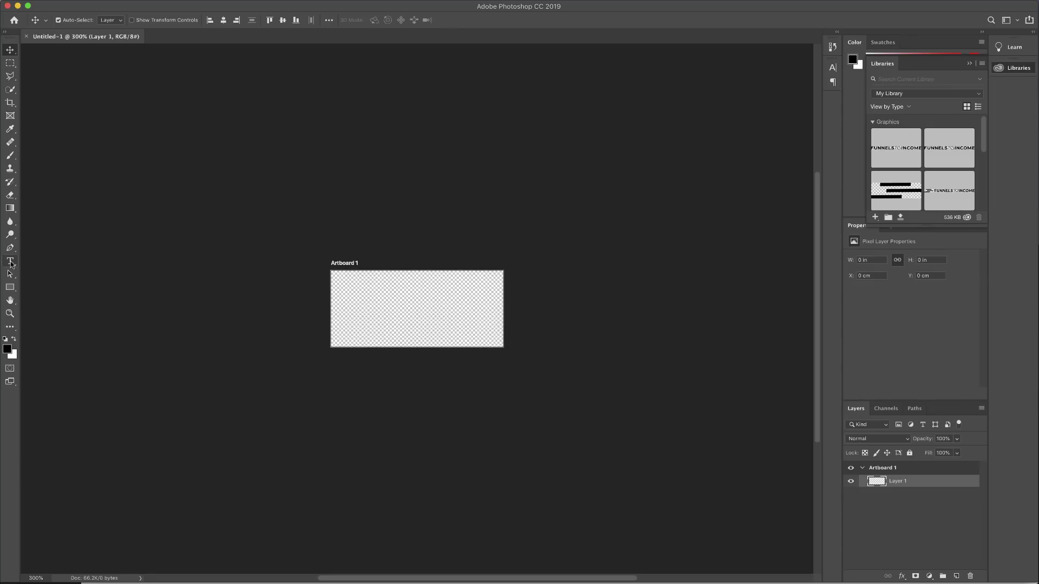
mouse_move(568, 581)
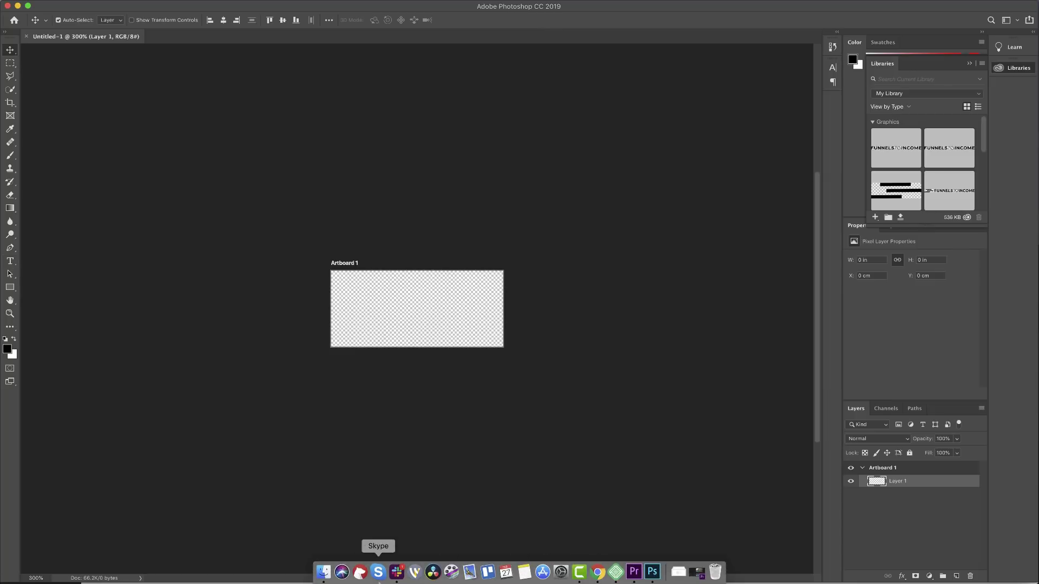
click(324, 572)
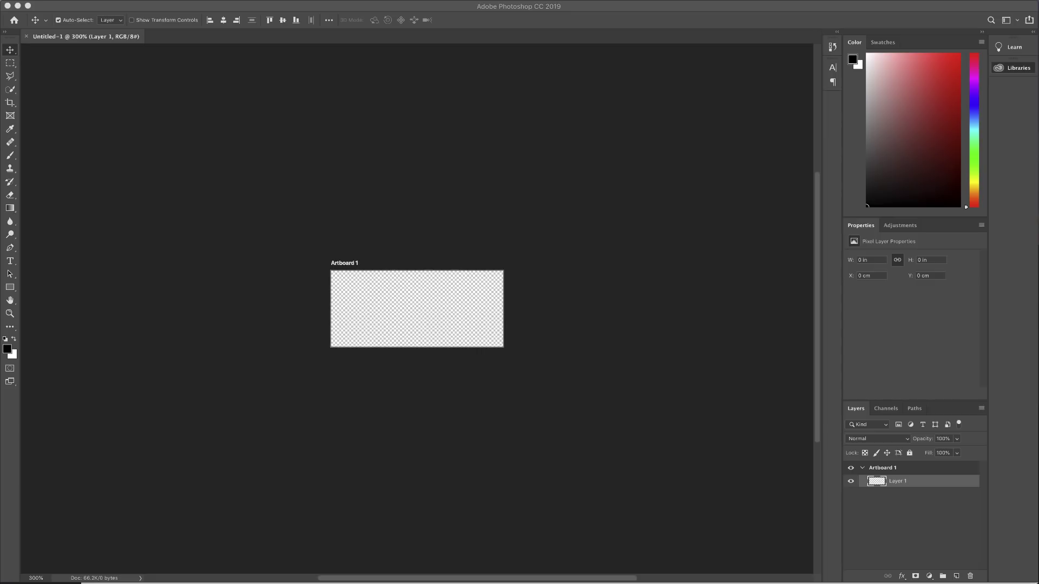
drag(612, 165, 403, 308)
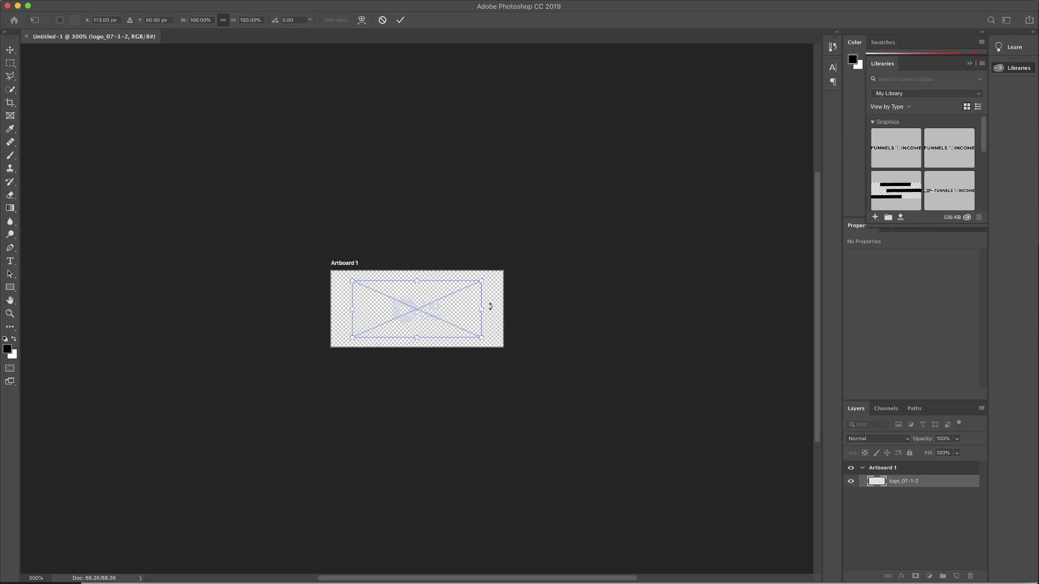
key(Return)
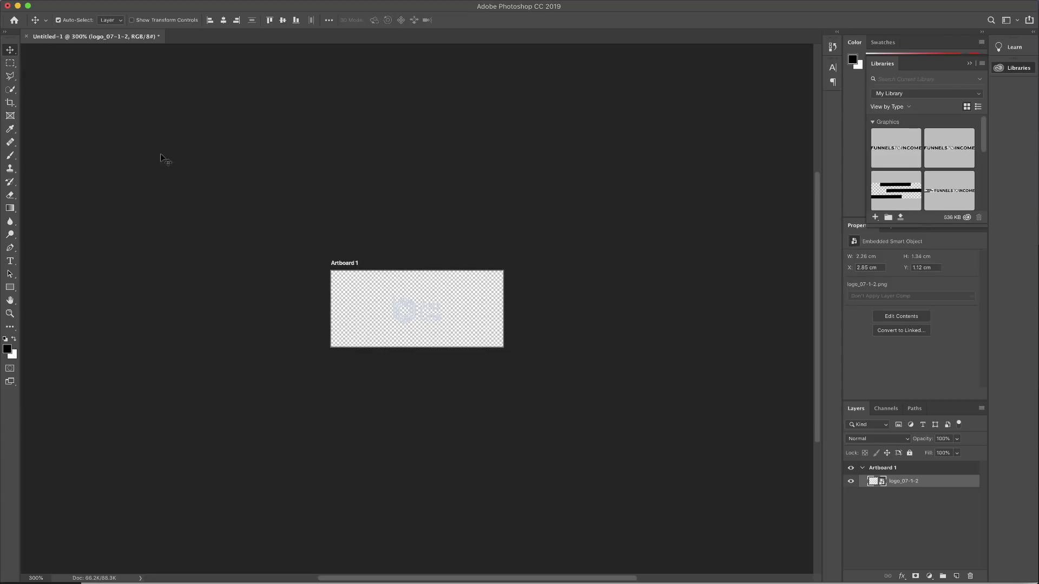
mouse_move(78, 3)
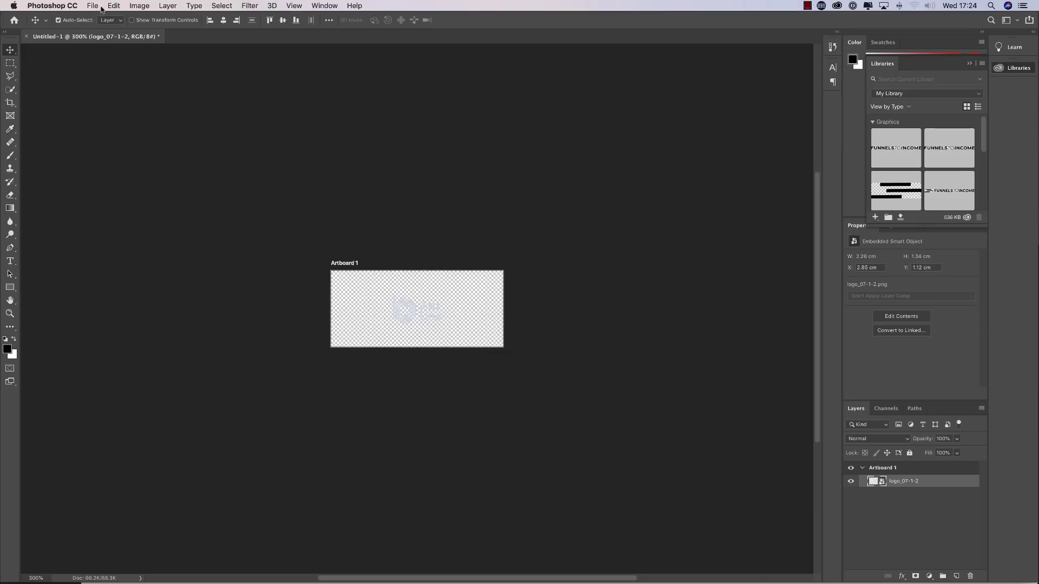
click(94, 7)
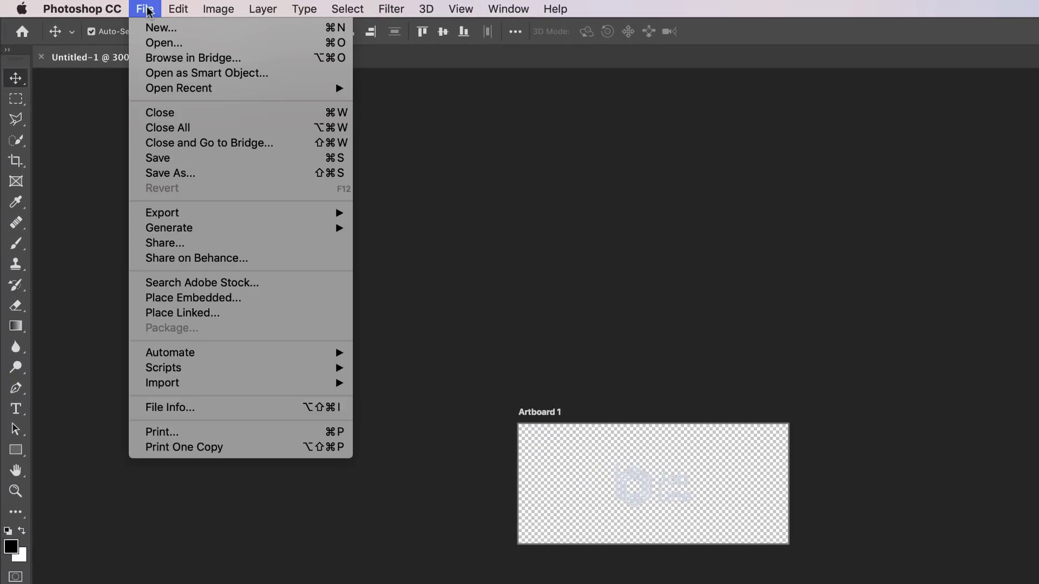
mouse_move(192, 213)
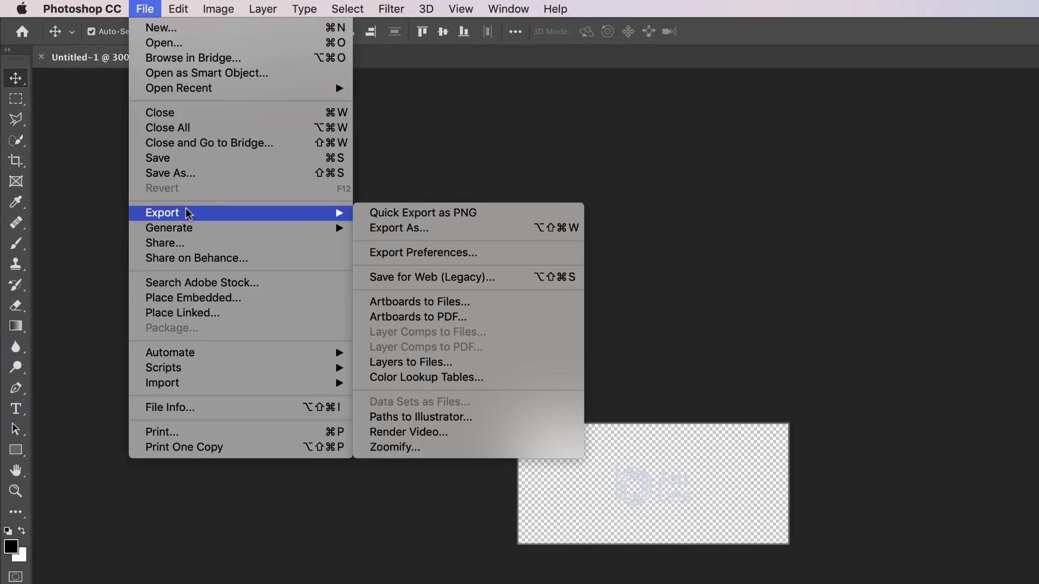
click(485, 214)
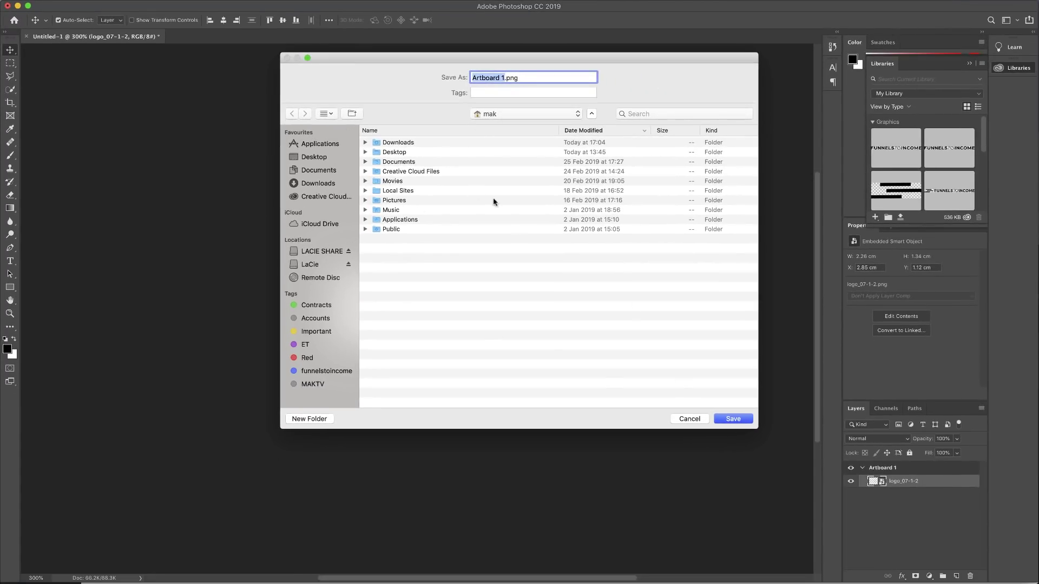
click(412, 143)
click(736, 422)
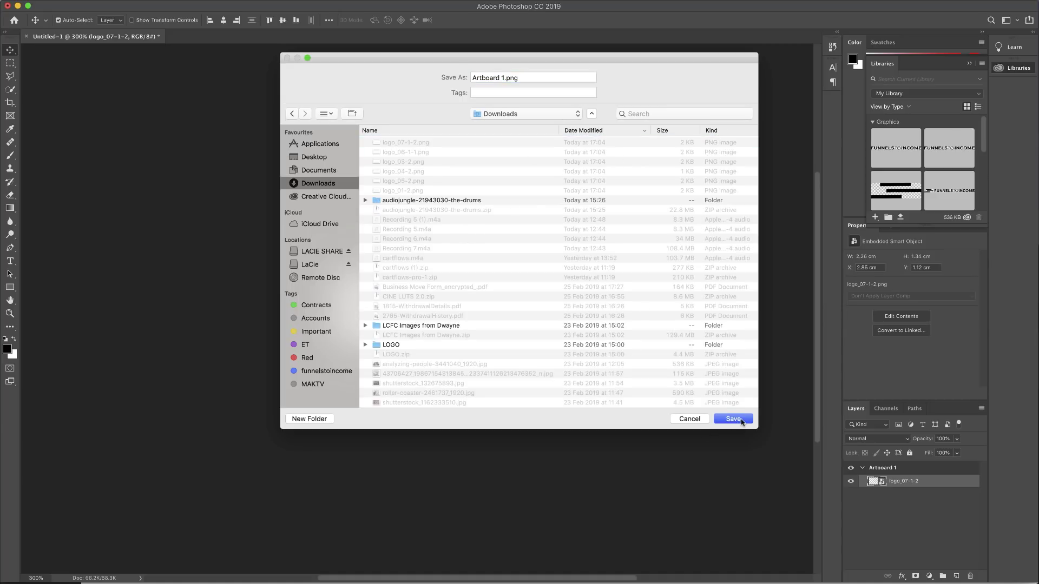
click(692, 422)
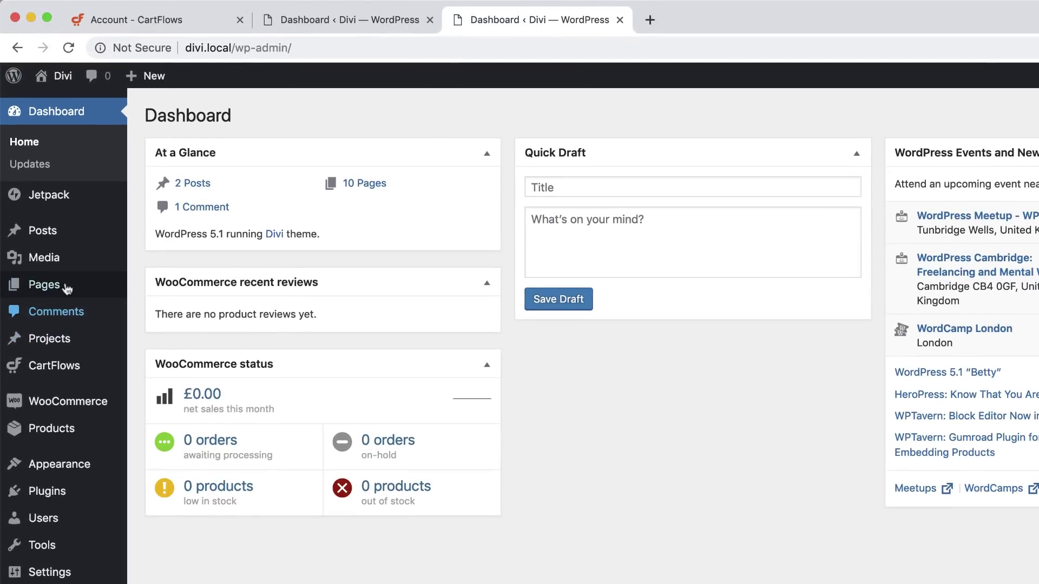
In the WordPress dashboard, create a page titled "Display Company Logos" and start building it from scratch with the Divi Builder
mouse_move(44, 183)
click(170, 314)
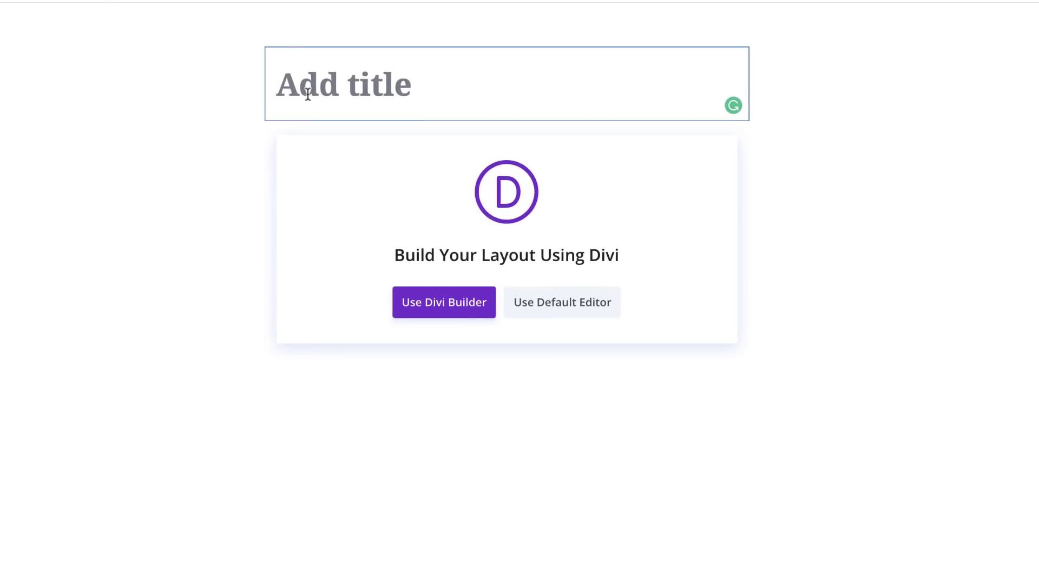
text(Display Company Logos)
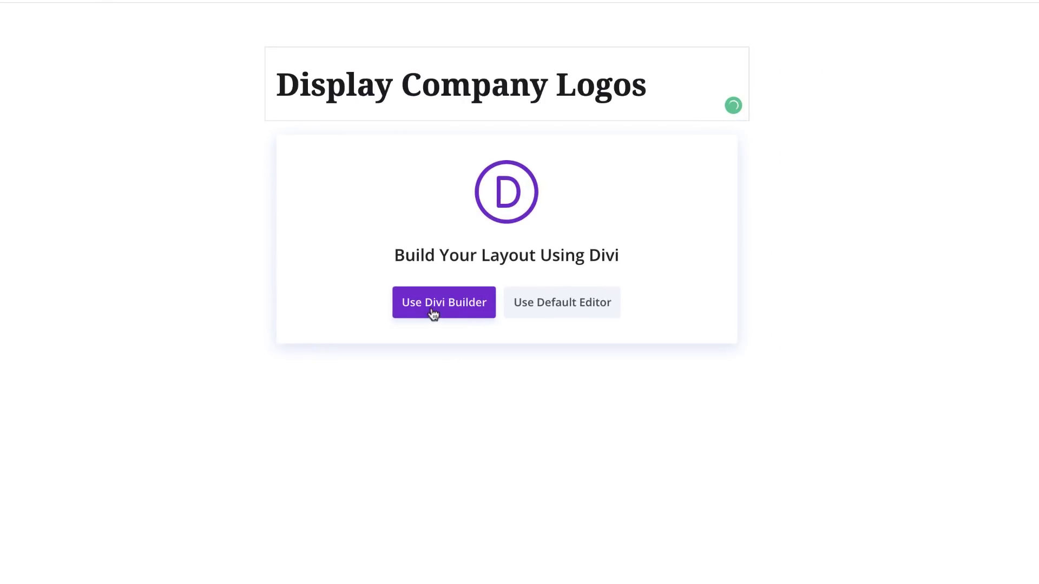
click(468, 306)
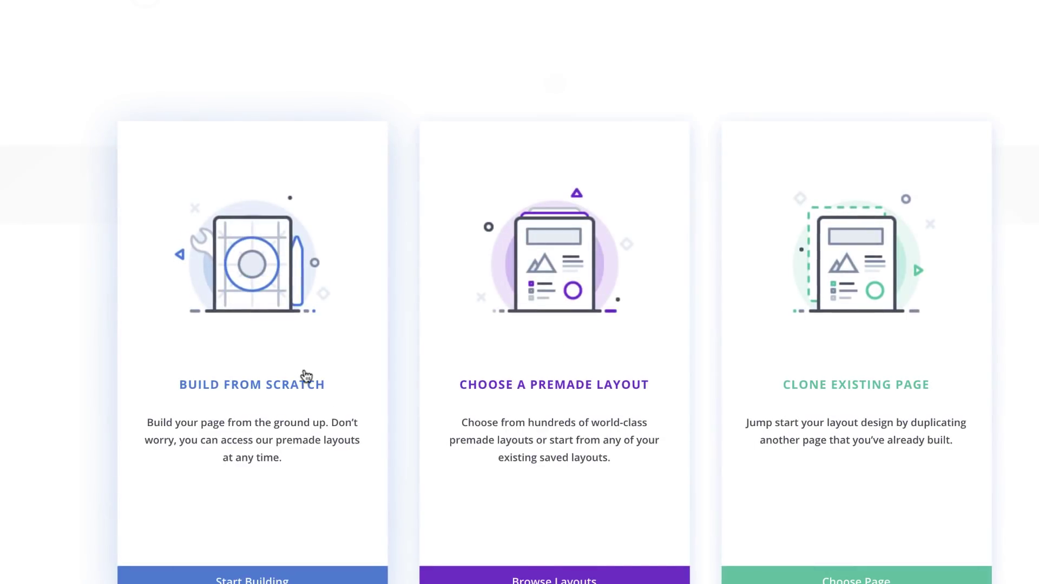
click(290, 389)
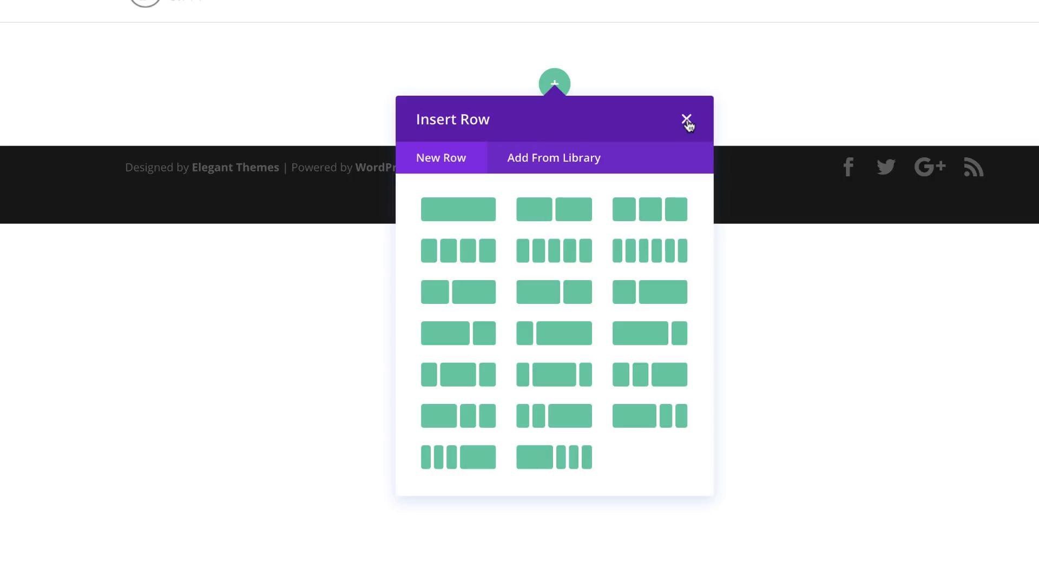
click(686, 119)
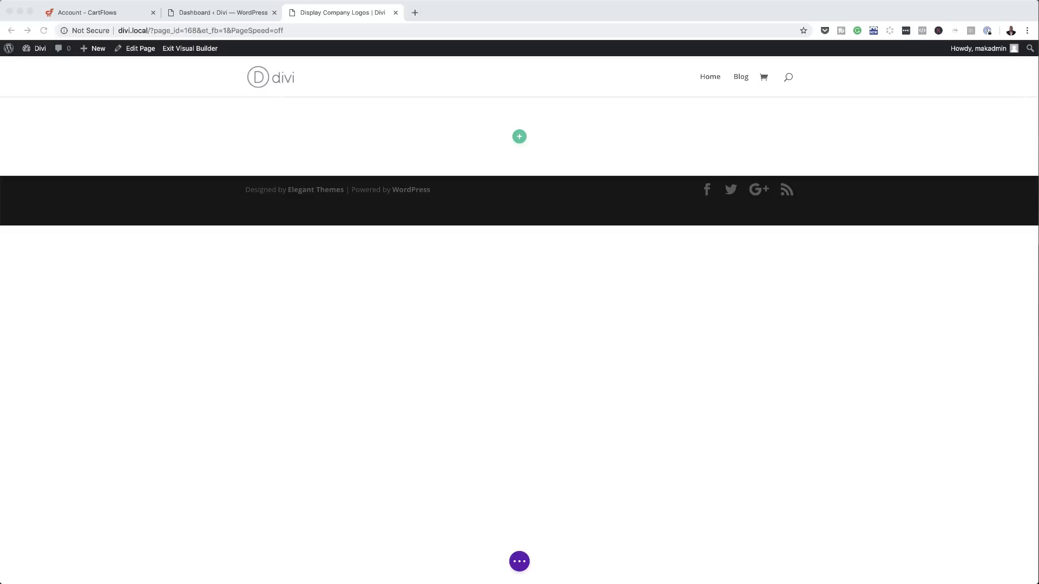
Add the six logo PNG files, from logo_01-2 to logo_07-1-2, from the Downloads folder to the page as a gallery
drag(1038, 141, 368, 192)
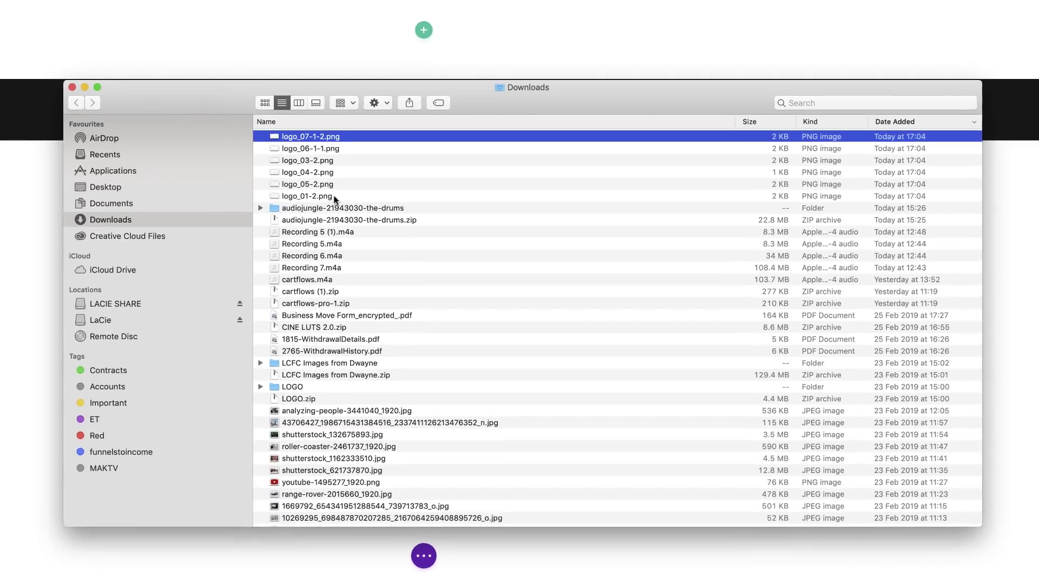
click(328, 197)
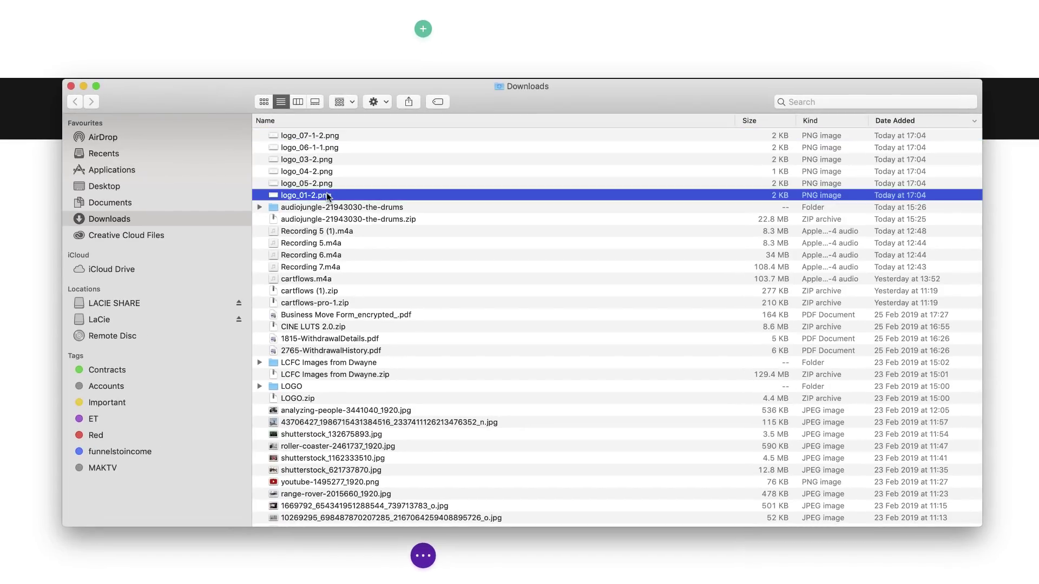
drag(327, 193, 331, 234)
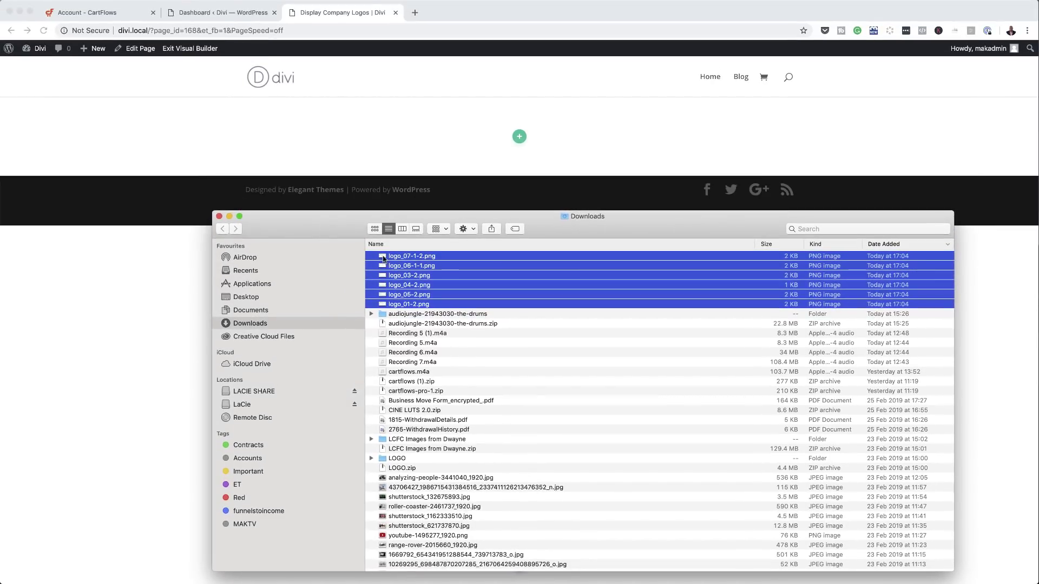
drag(383, 259, 408, 136)
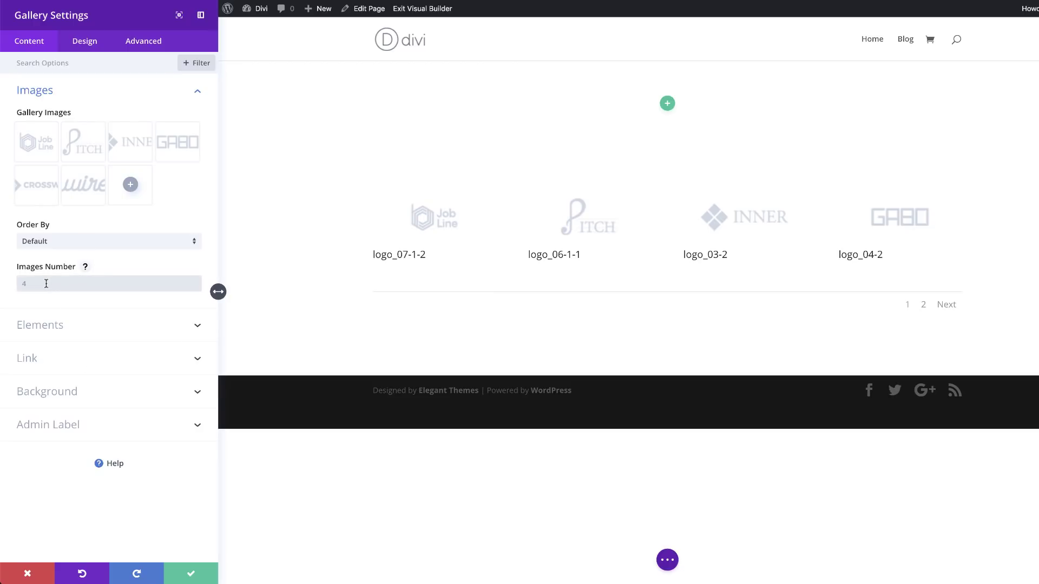
Set the gallery's images number to 8 and add logo_01 to logo_06 and charity-13 from the media library
text(8)
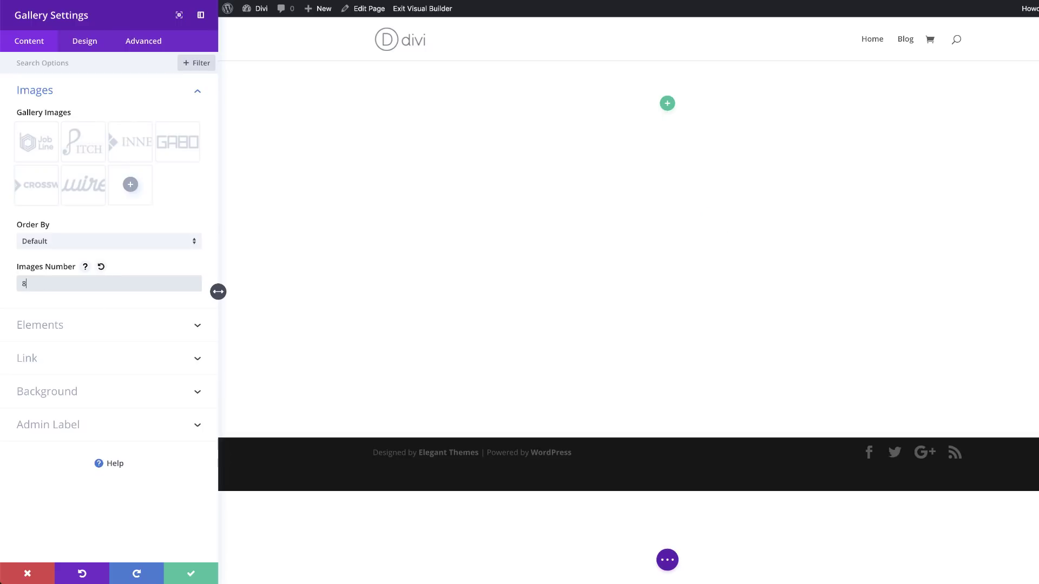
click(131, 184)
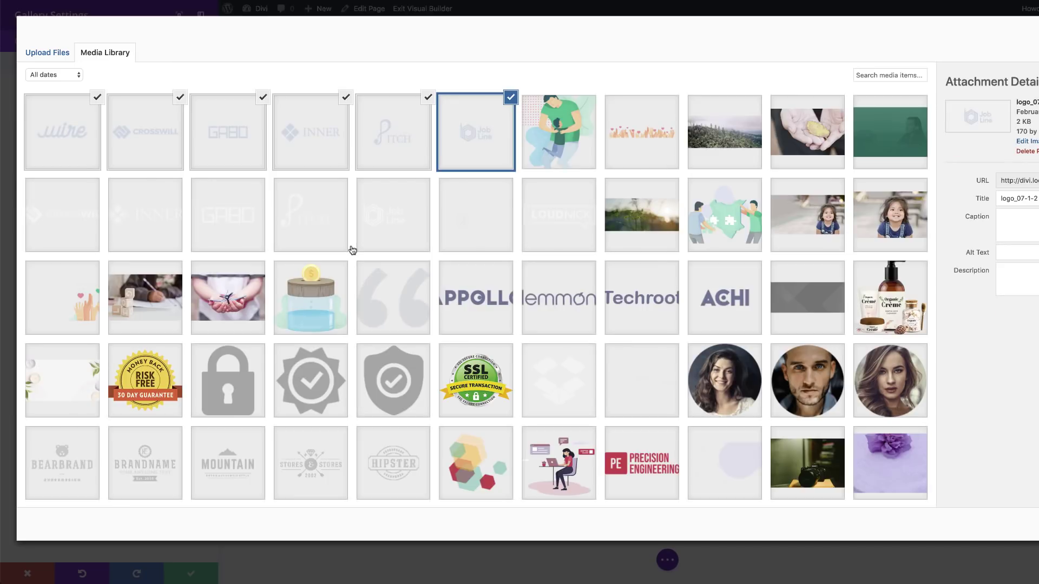
click(79, 234)
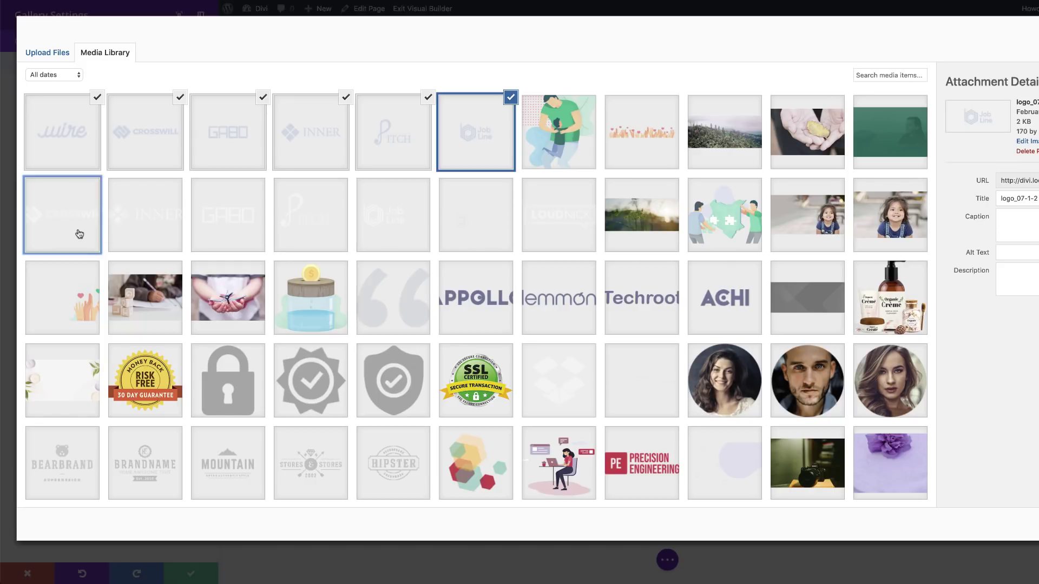
shift+click(476, 215)
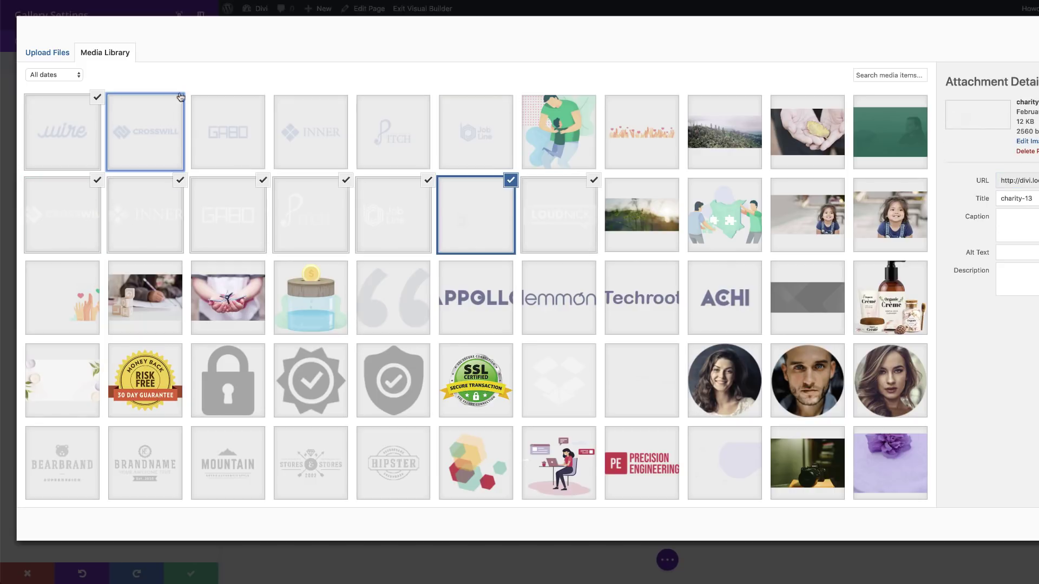
click(1029, 525)
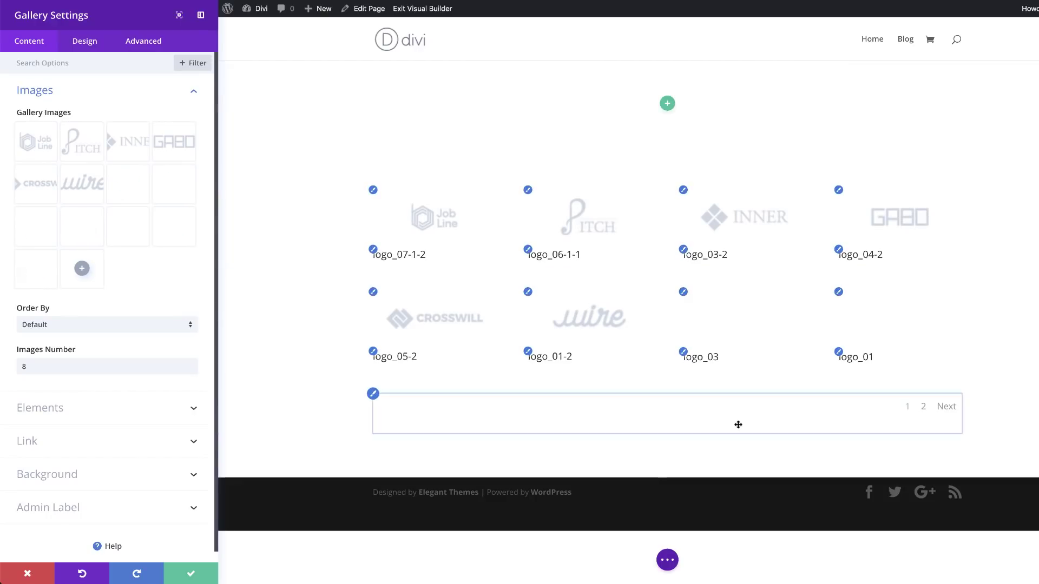
Remove the Job Line, Pitch, Inner, Gabo and Crosswill logos from the gallery images
mouse_move(48, 186)
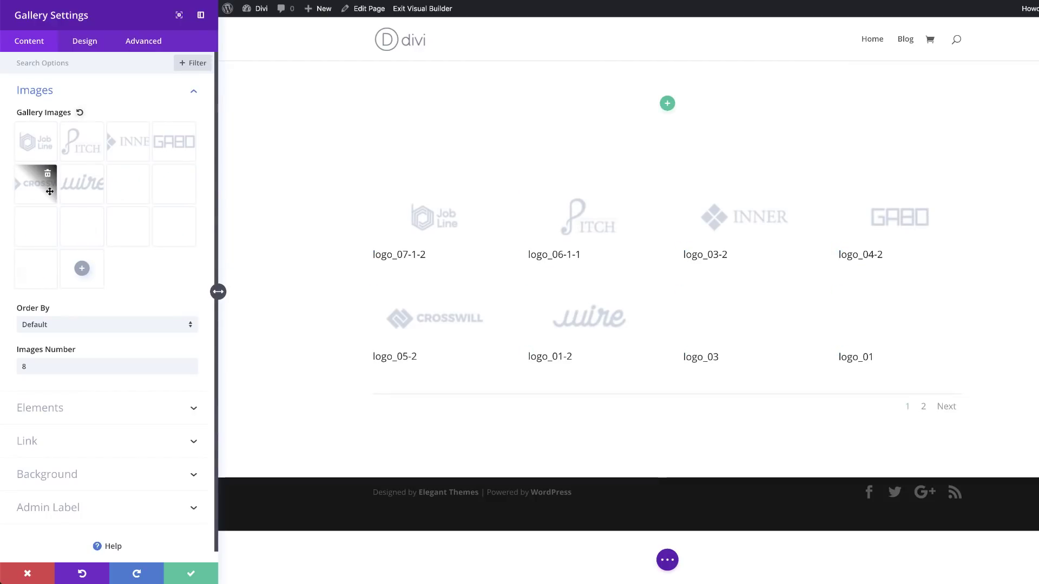
click(47, 134)
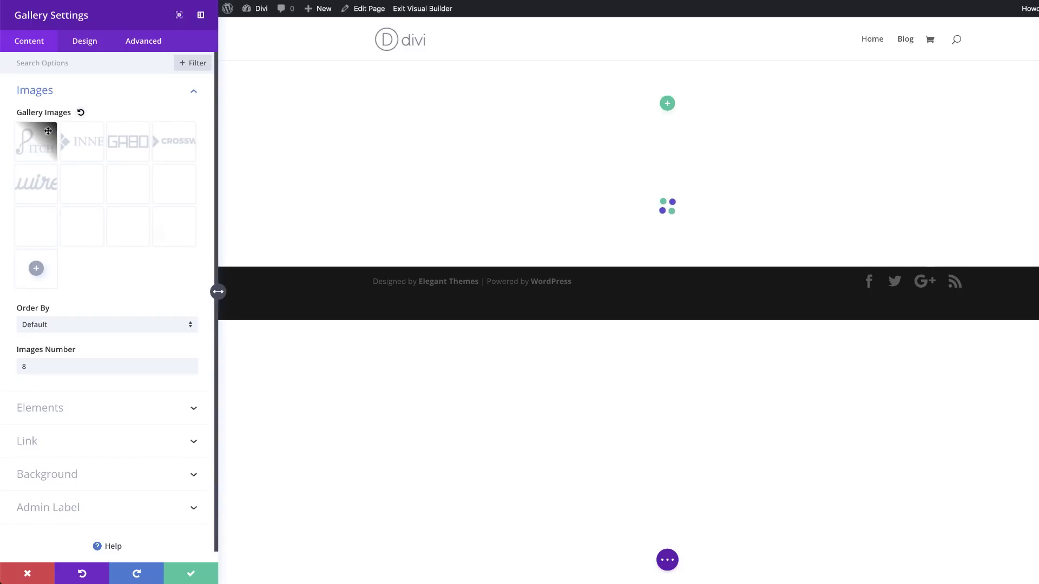
click(48, 133)
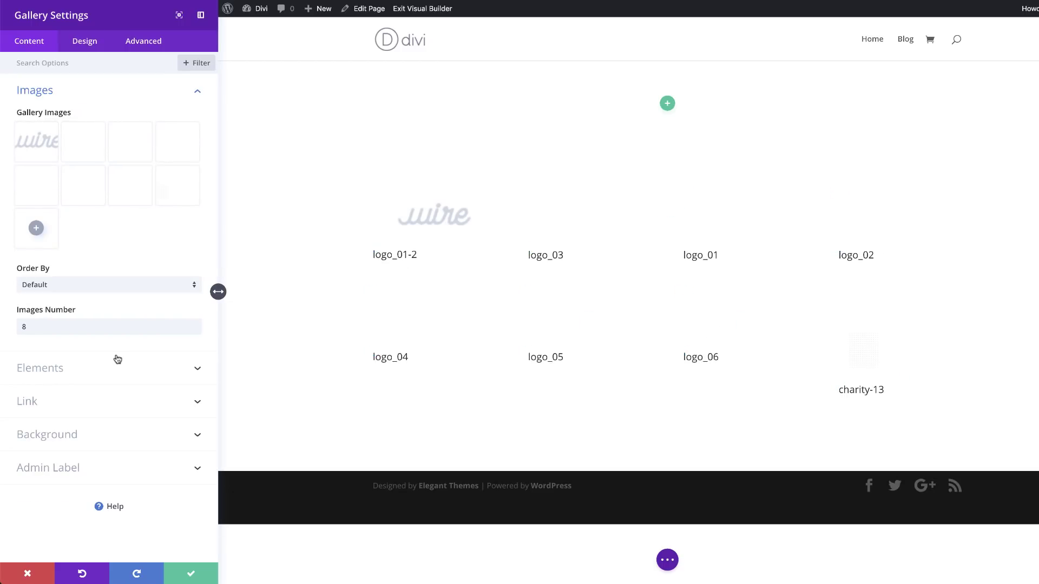
Turn off the gallery's title and caption display
click(62, 370)
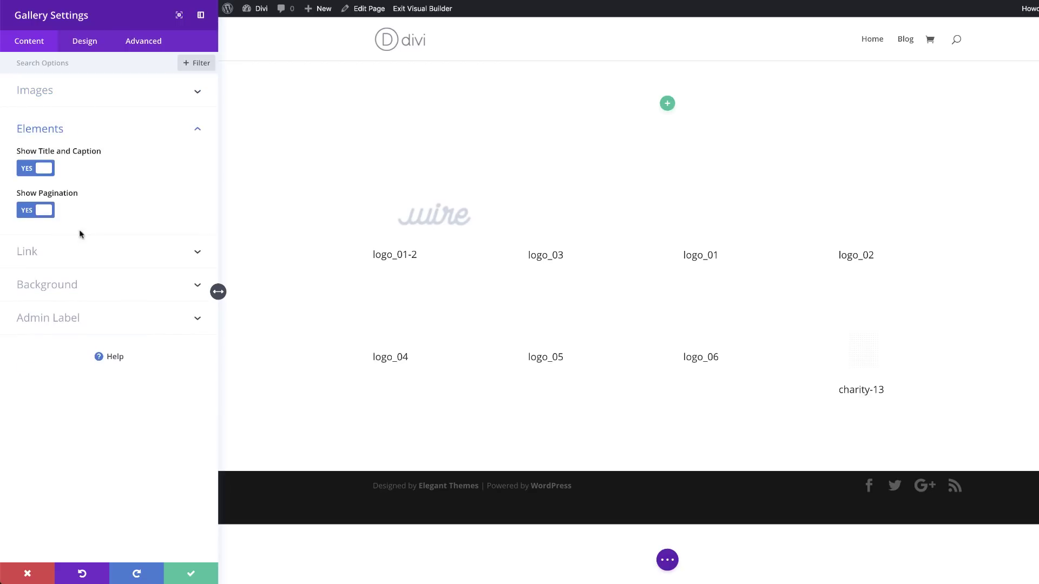
click(29, 170)
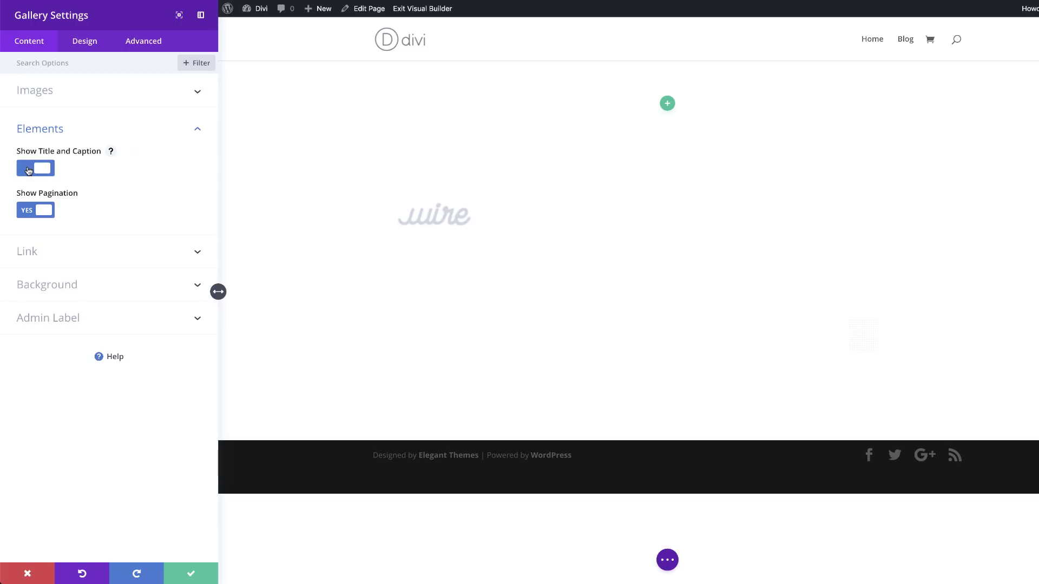
Turn off the gallery's pagination and set its zoom icon color to the gold swatch, #e09900
click(28, 216)
click(200, 129)
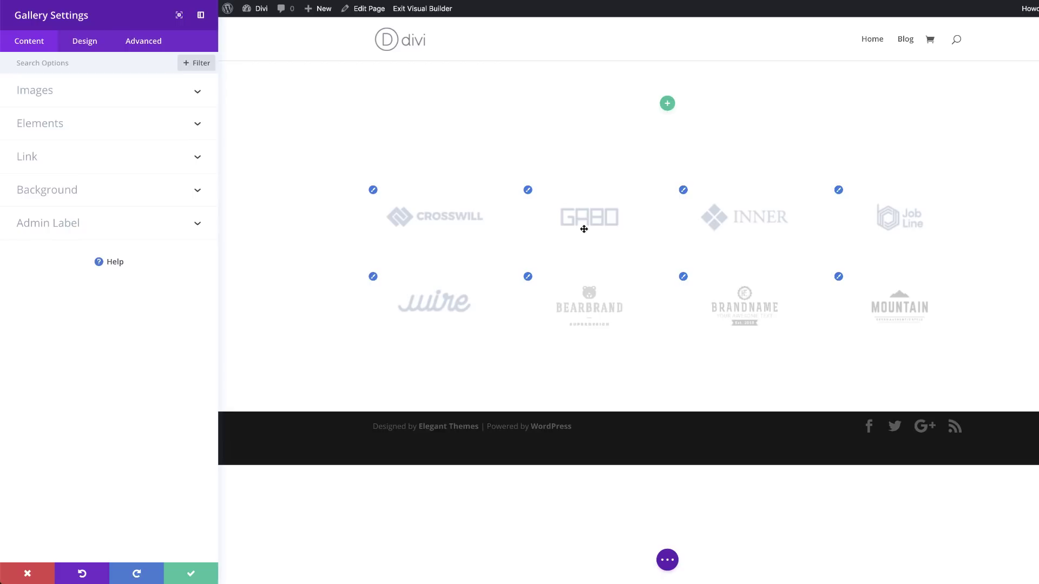
click(85, 41)
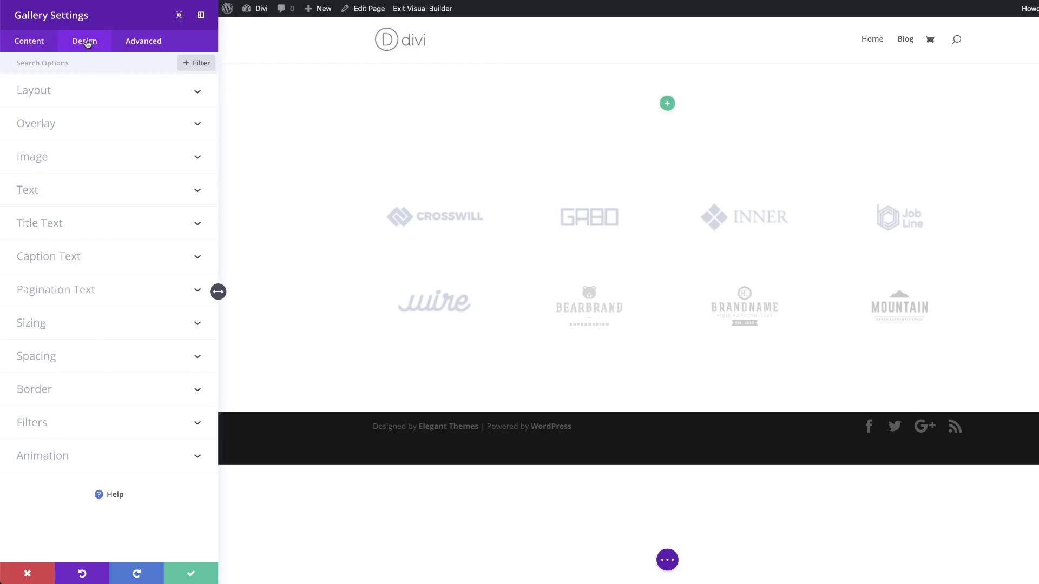
click(52, 128)
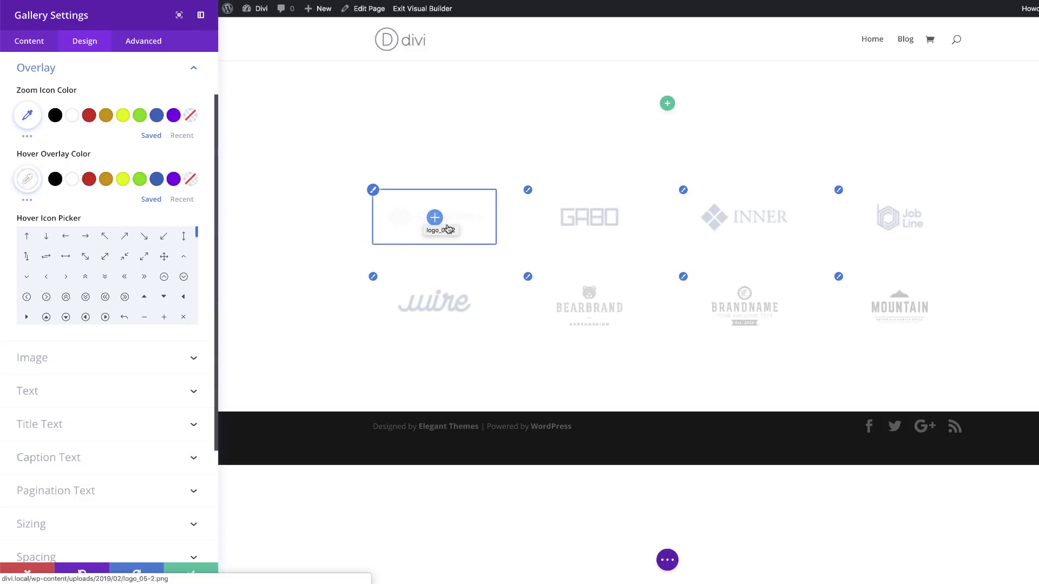
click(27, 114)
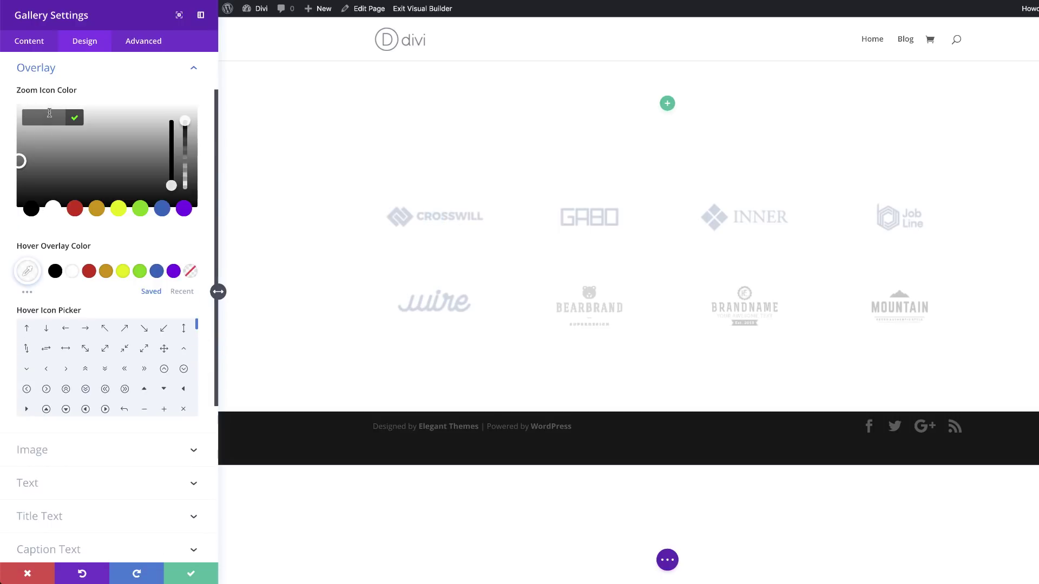
click(97, 210)
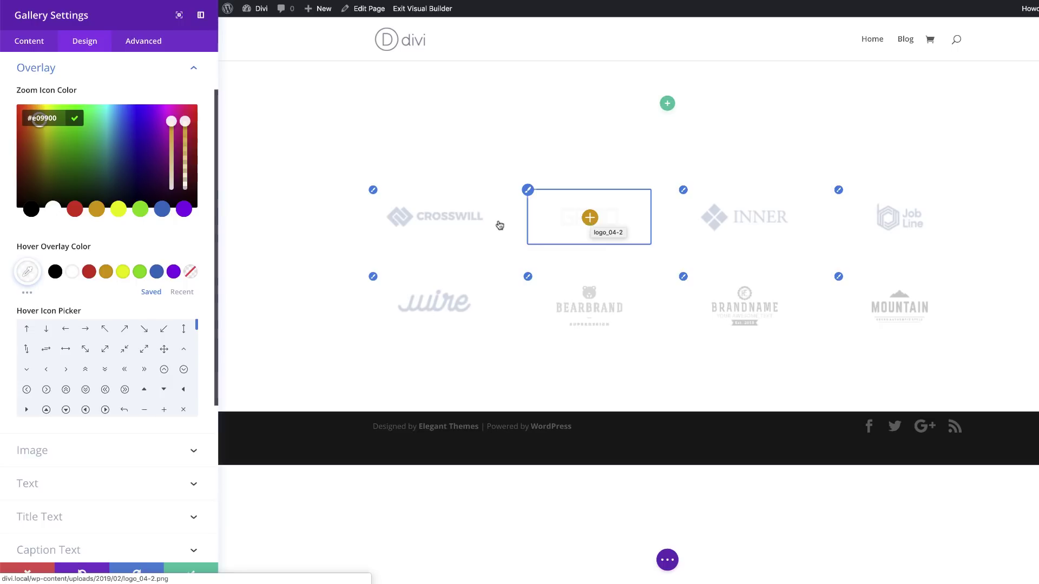
click(123, 242)
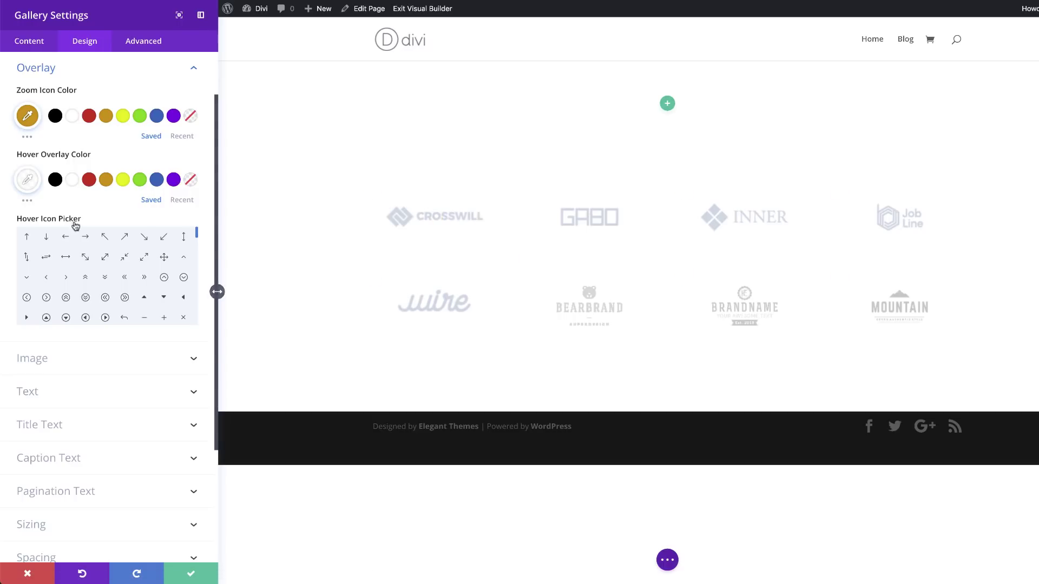
Give the gallery images a 1px solid border in color #dddddd
scroll(73, 384, down, 1)
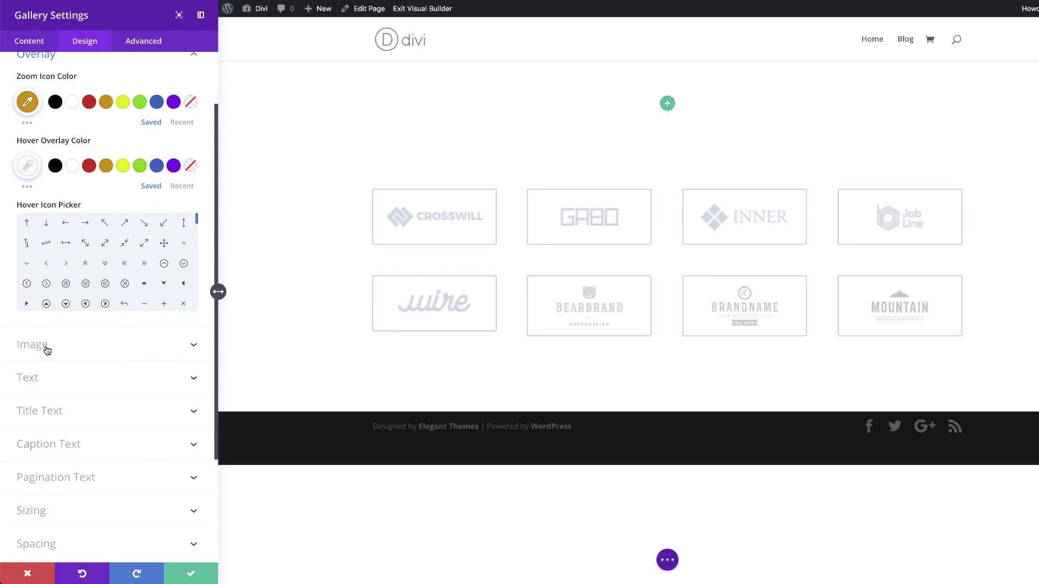
click(47, 350)
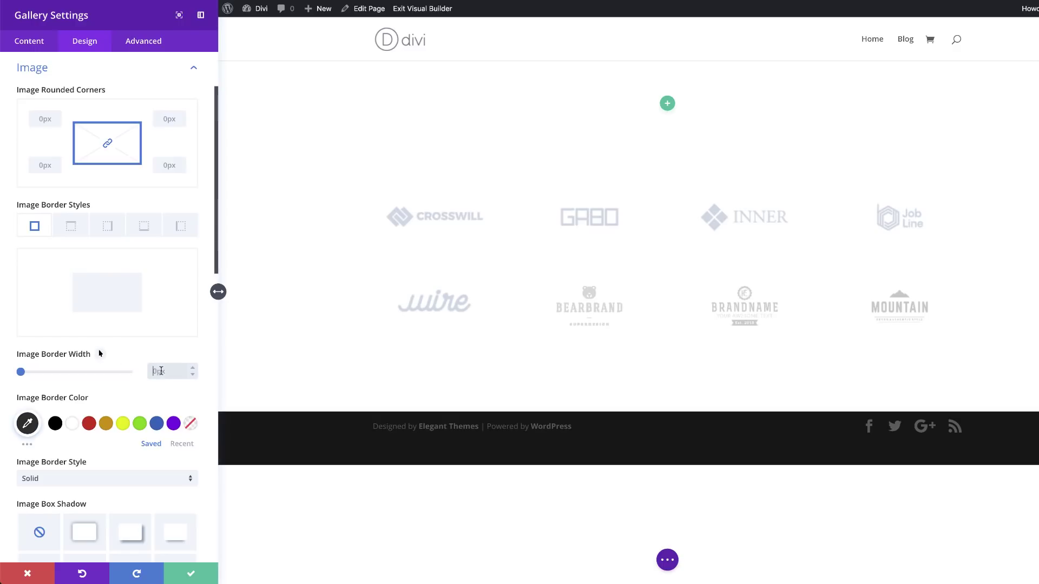
text(1)
click(100, 354)
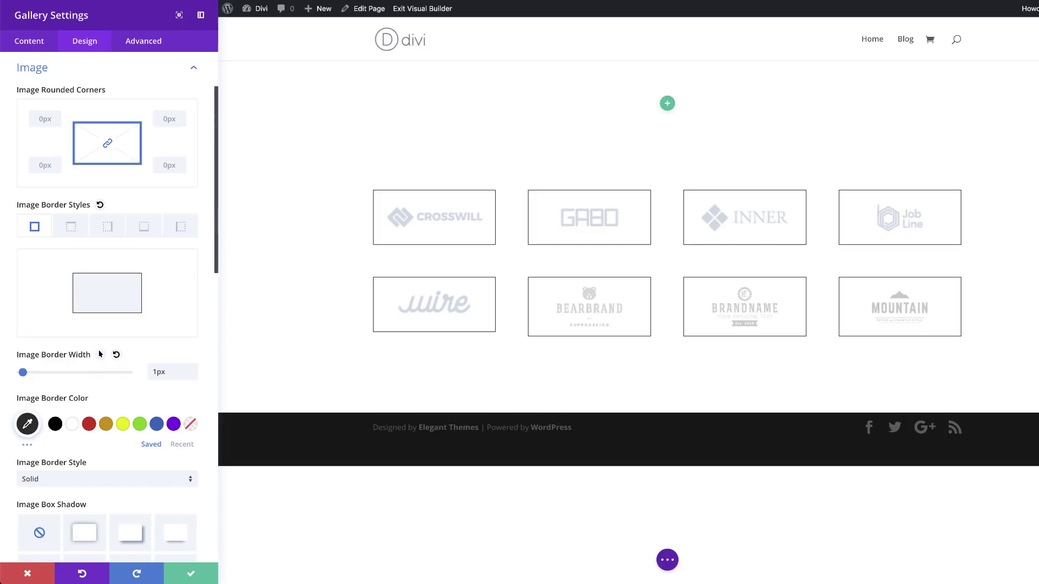
click(28, 425)
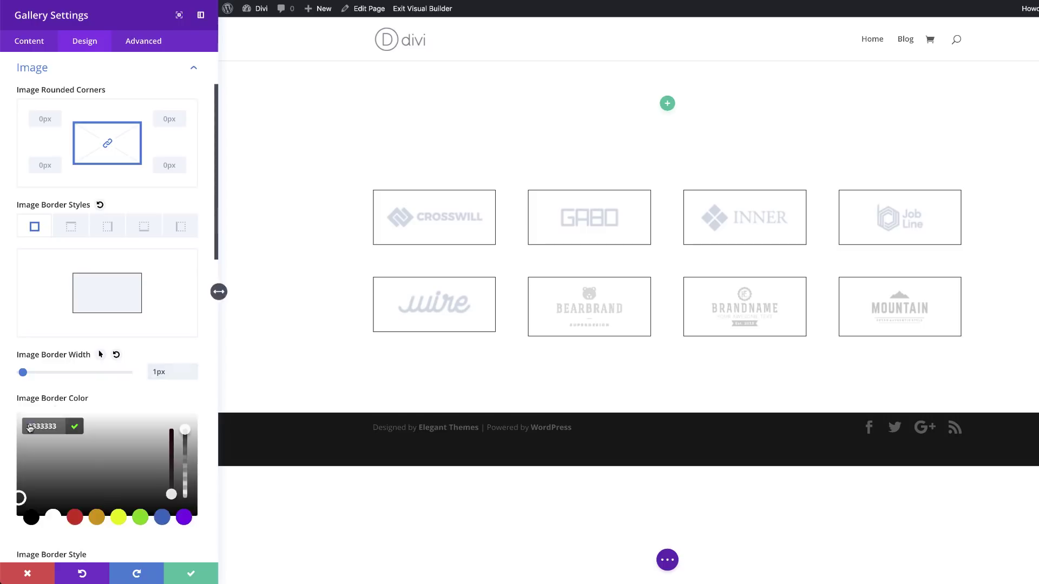
text(#dddddd)
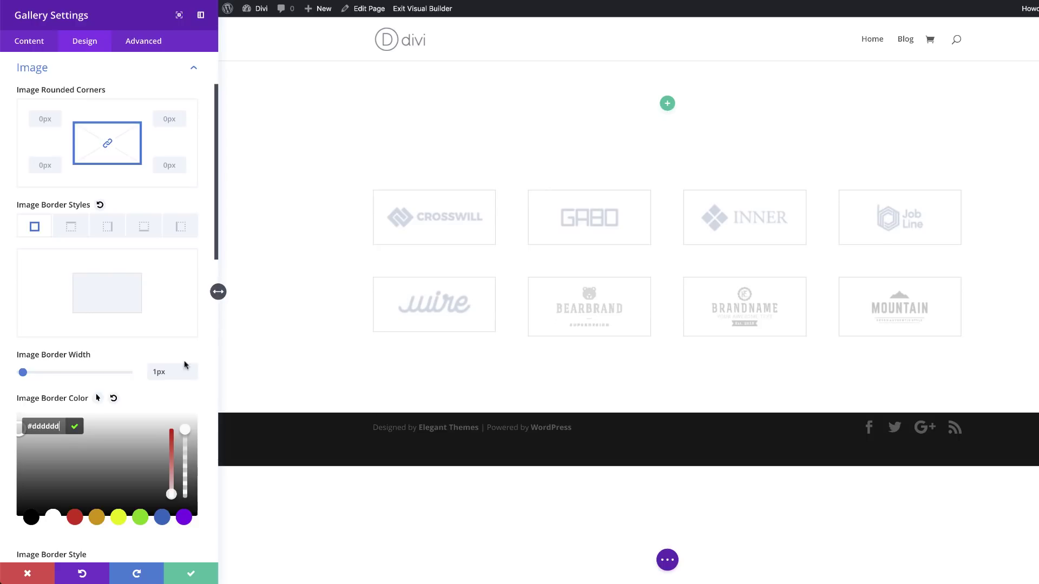
Apply an inner box shadow with a 19px blur strength to the gallery images and save the gallery settings
scroll(79, 372, down, 6)
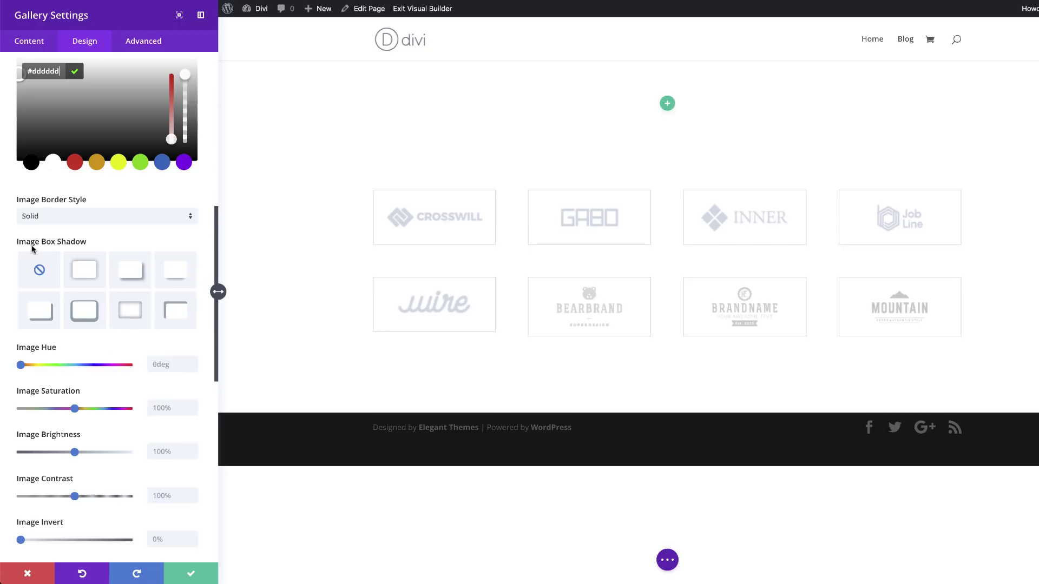
click(133, 316)
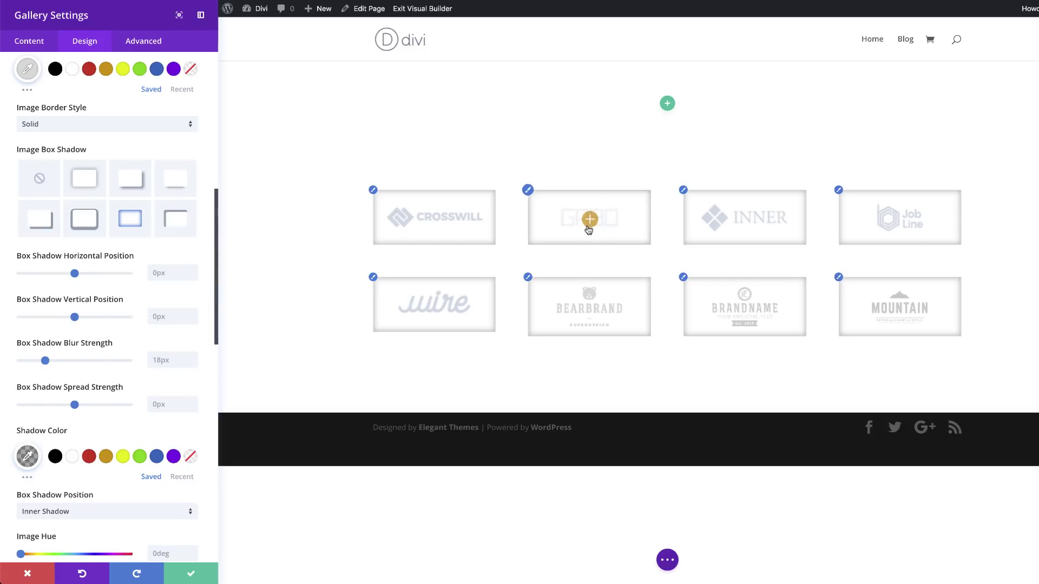
mouse_move(42, 363)
mouse_down()
mouse_move(27, 363)
mouse_move(46, 367)
mouse_up()
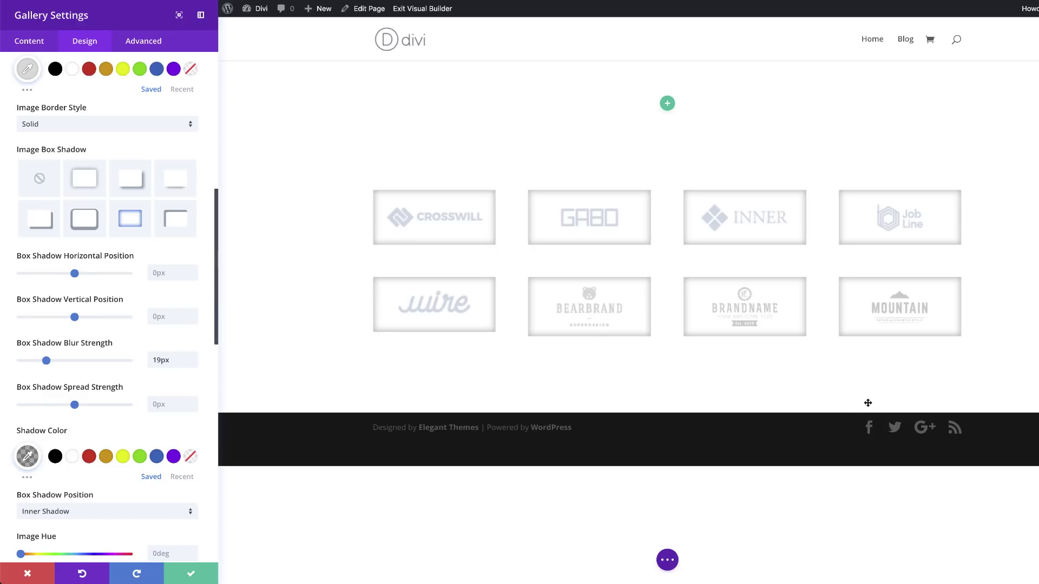
click(191, 575)
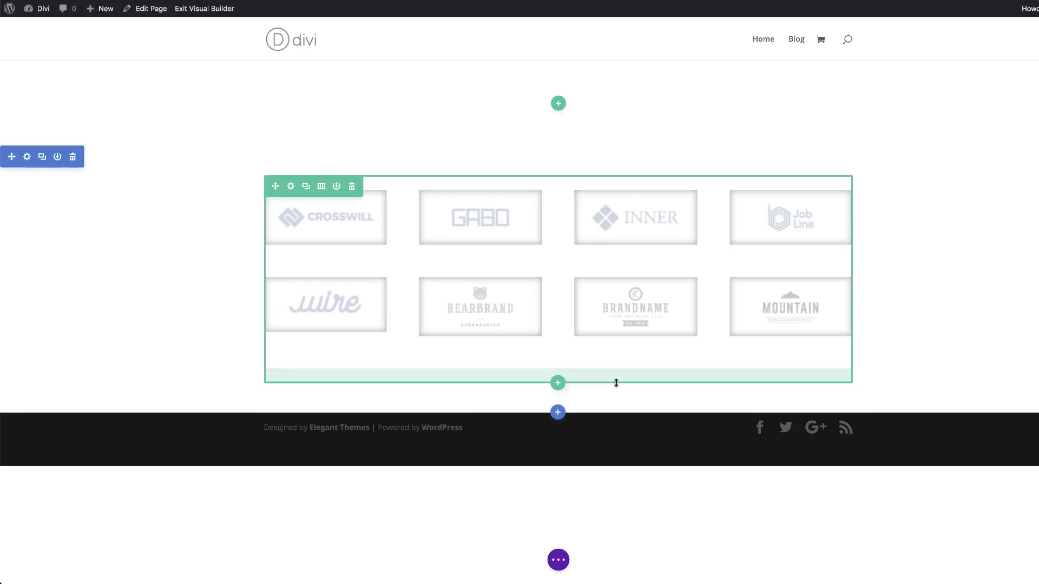
Insert a one-quarter, three-quarter row below the gallery and add a text module to its narrow column
click(558, 383)
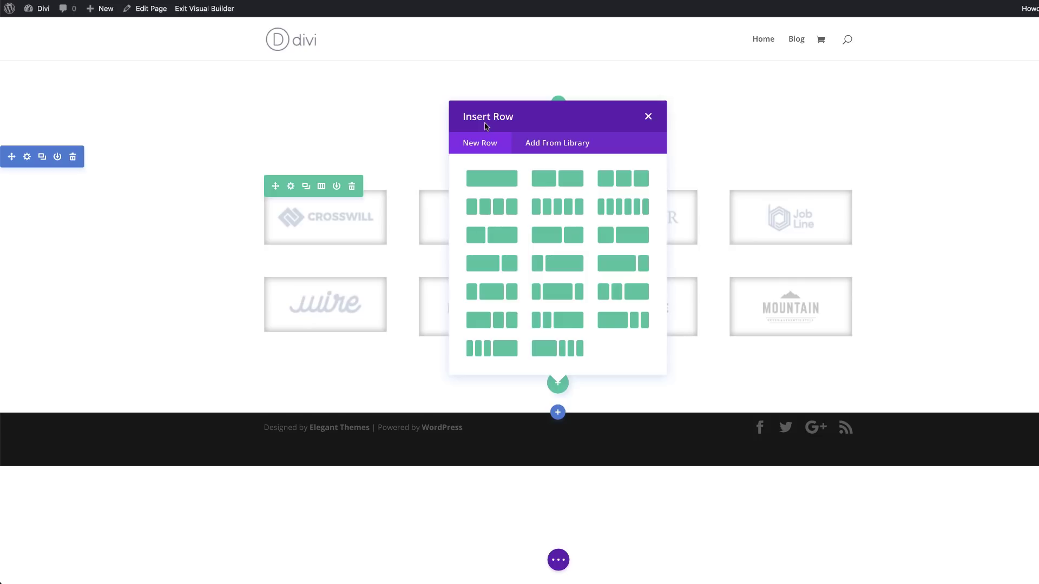
click(566, 266)
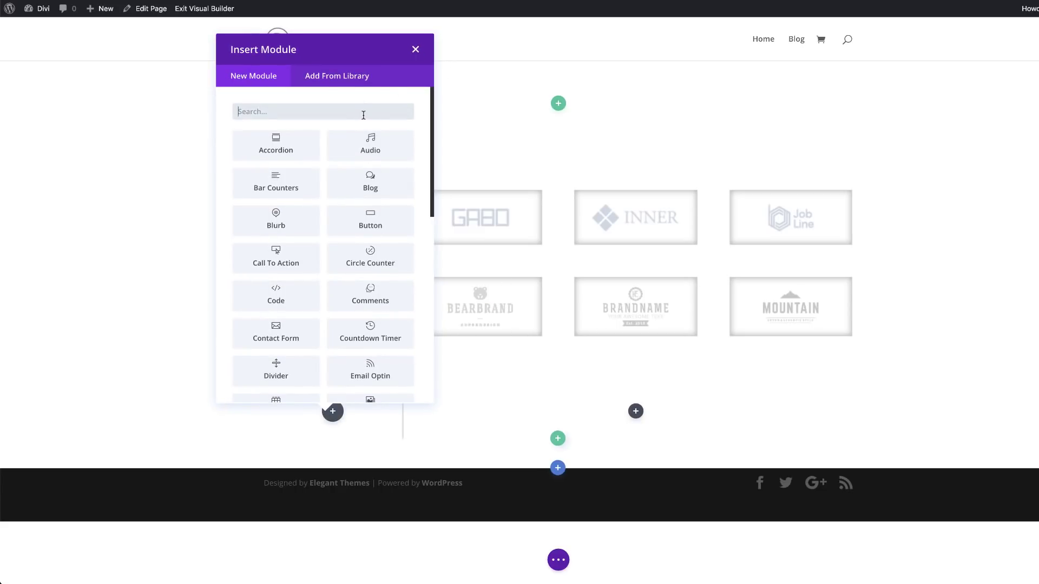
text(text)
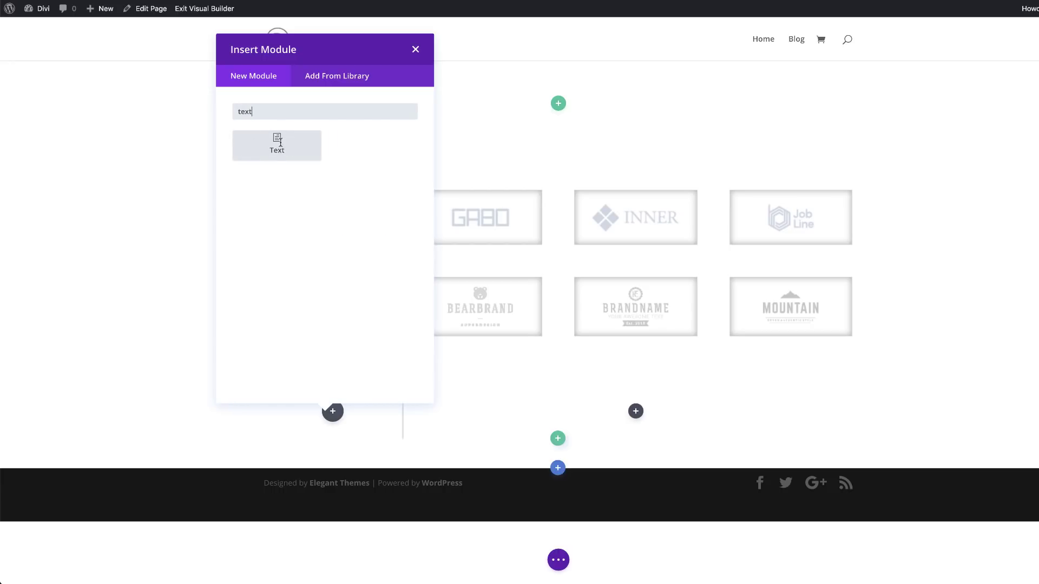
click(276, 144)
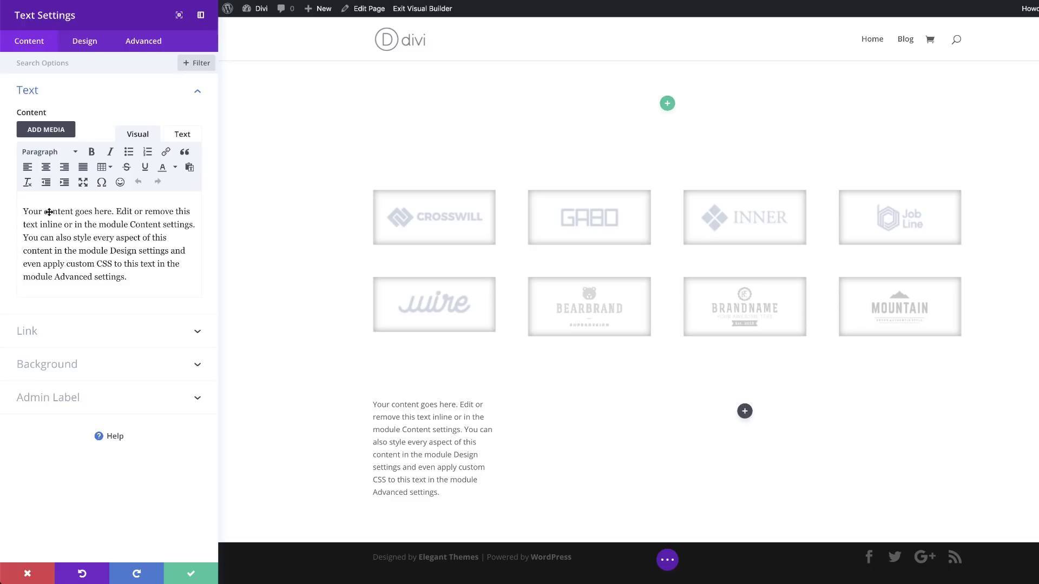
Replace the text module's placeholder content with "As Featured In"
drag(31, 213, 142, 276)
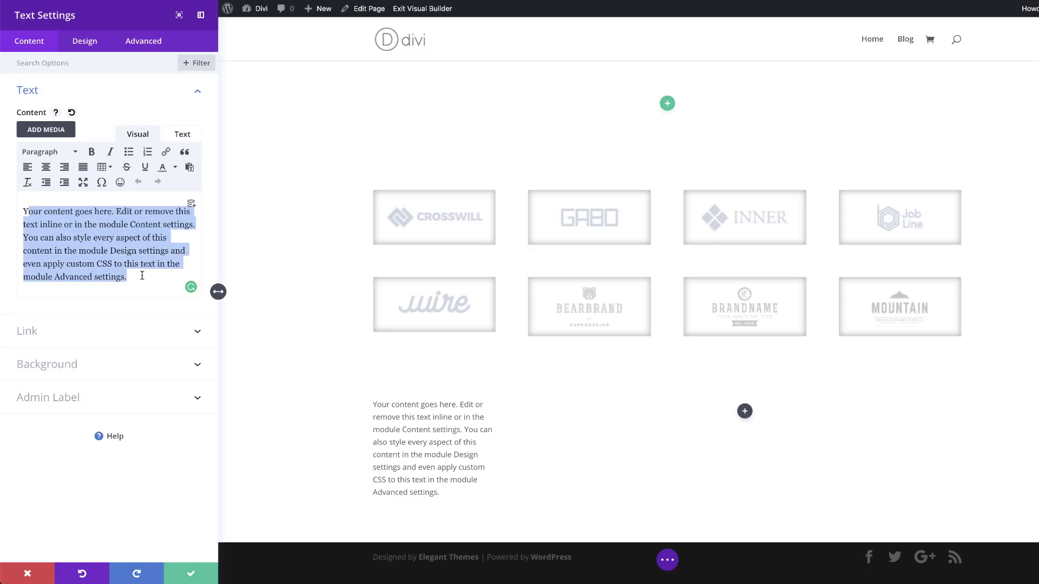
key(BackSpace)
key(BackSpace)
text(As Featured In)
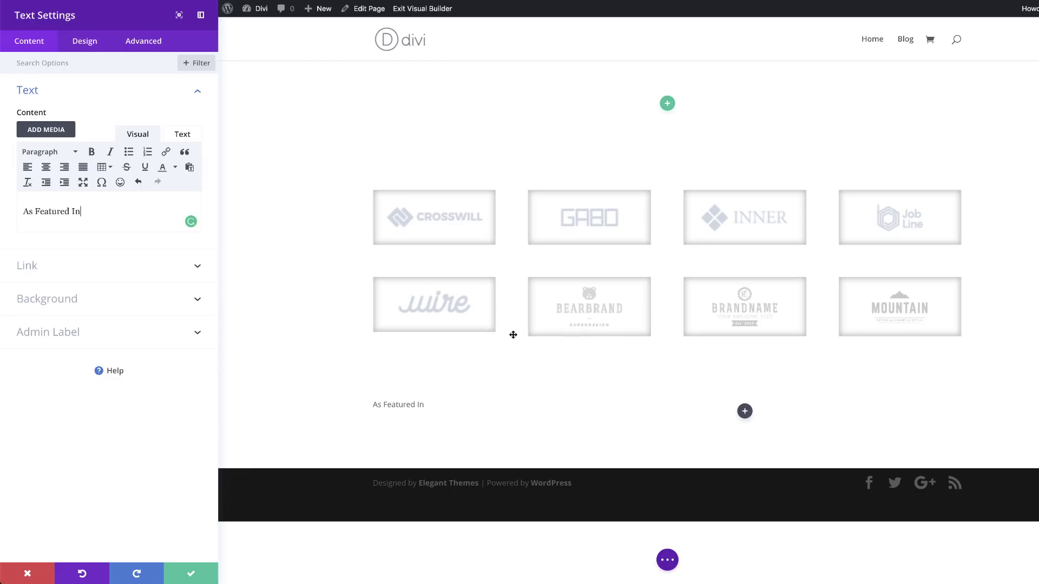
Set the "As Featured In" text to the Montserrat font in bold weight
click(90, 48)
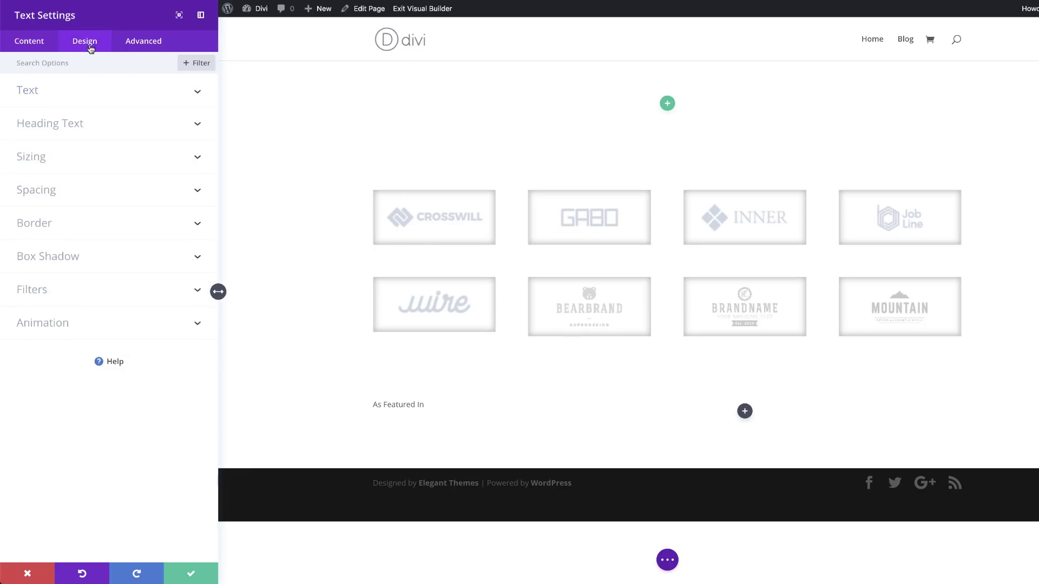
click(48, 90)
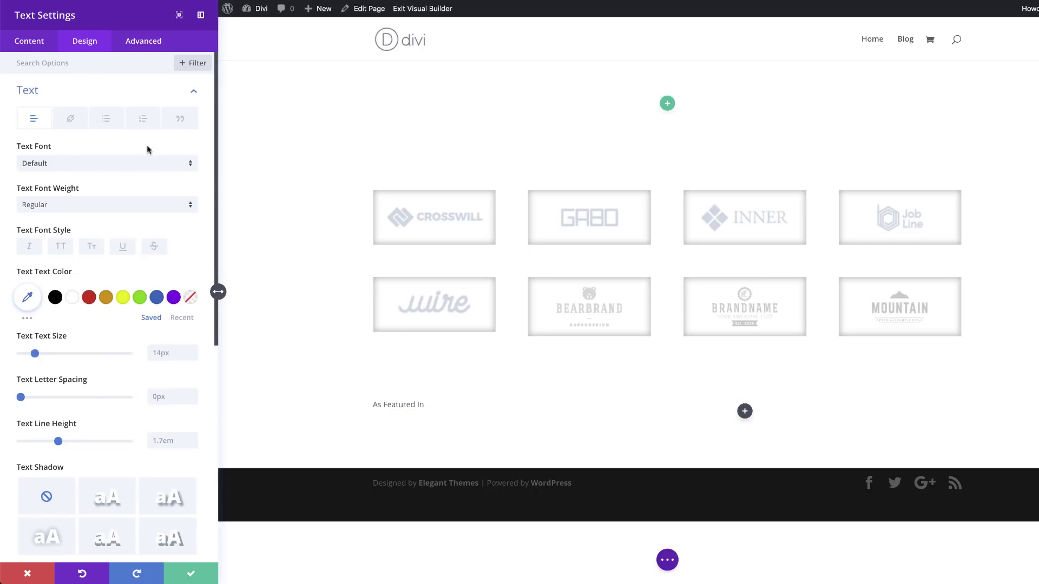
click(100, 165)
click(101, 49)
text(m)
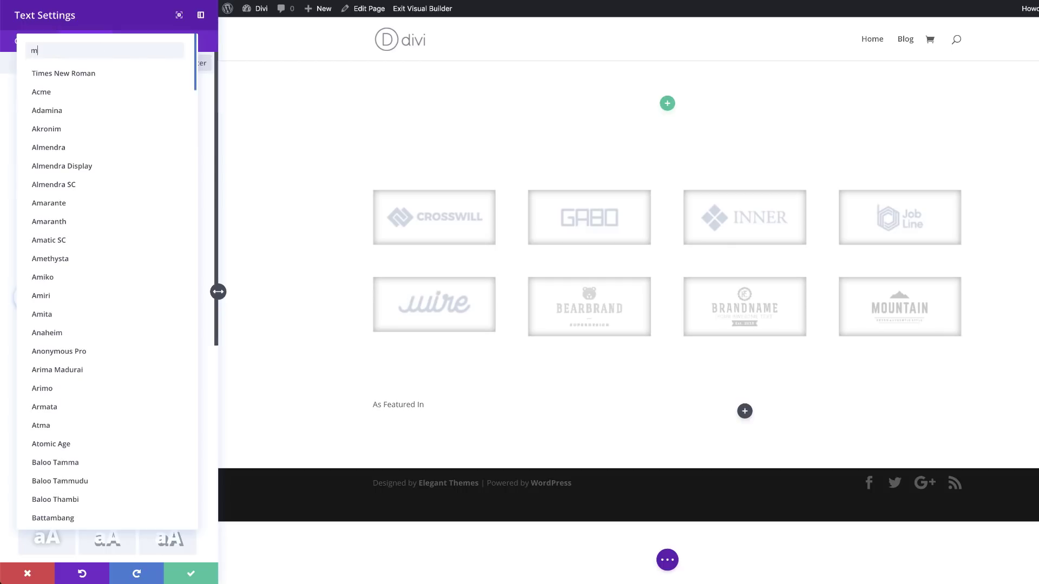
text(ont)
click(65, 108)
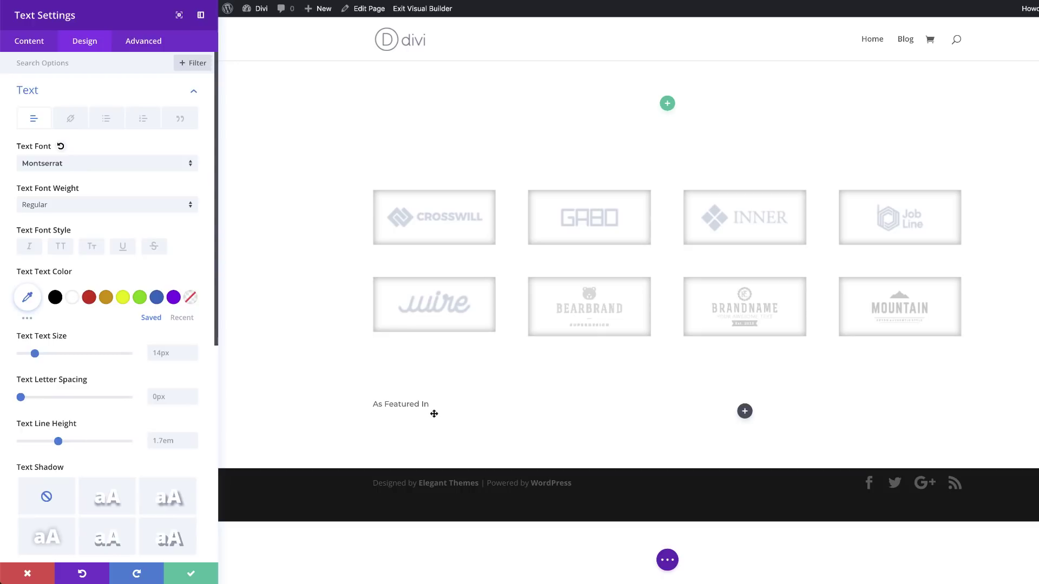
click(100, 205)
click(74, 326)
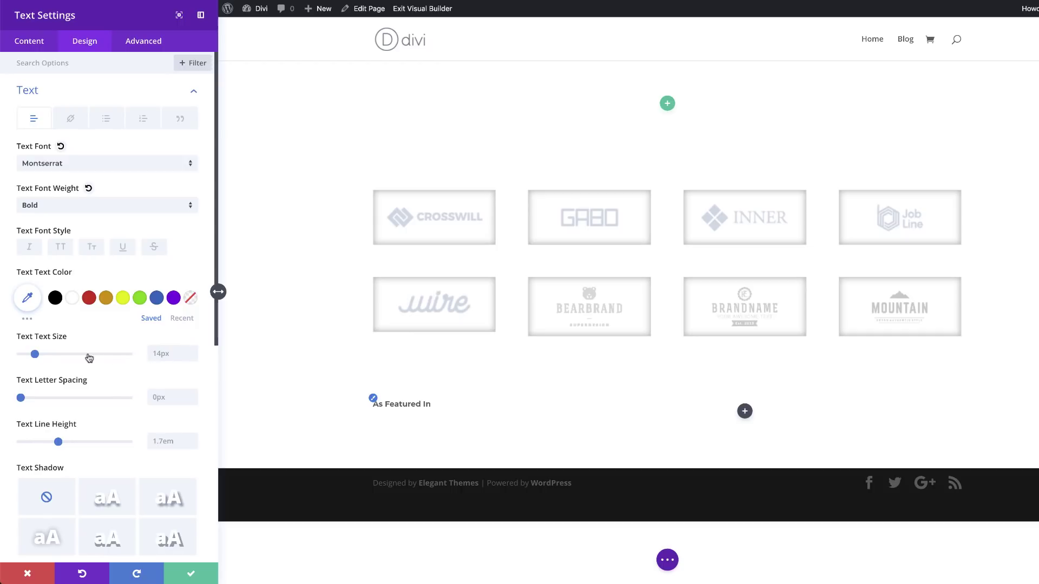
Set the "As Featured In" text size to 26px, center the text, and save the module
click(169, 354)
text(26)
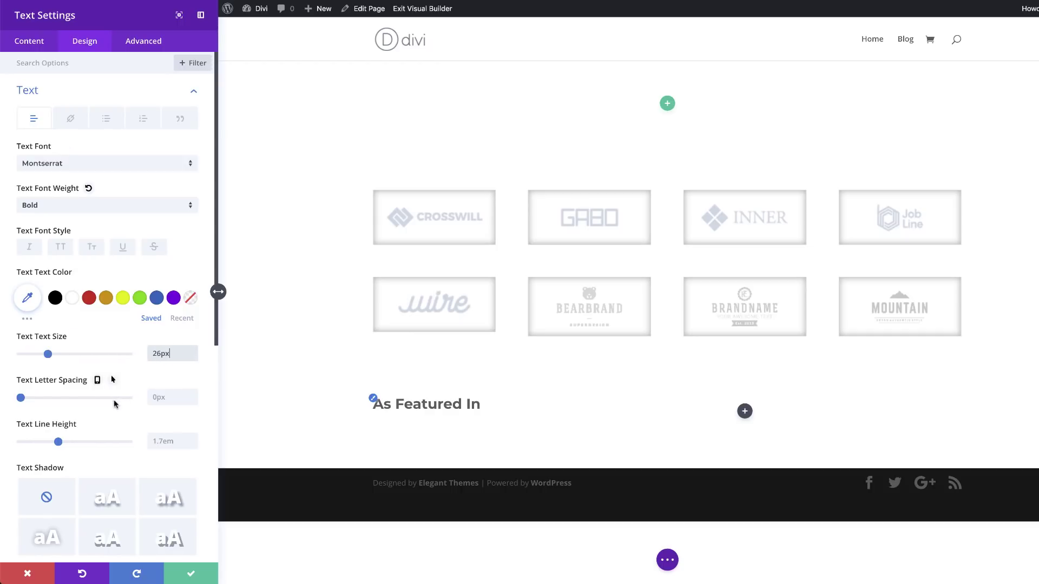
scroll(109, 433, down, 3)
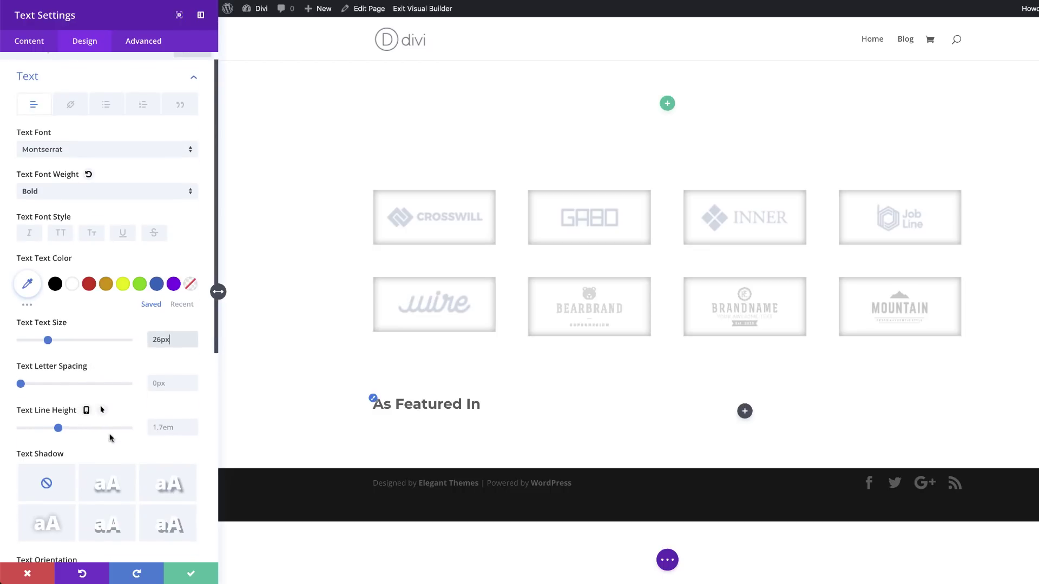
click(84, 506)
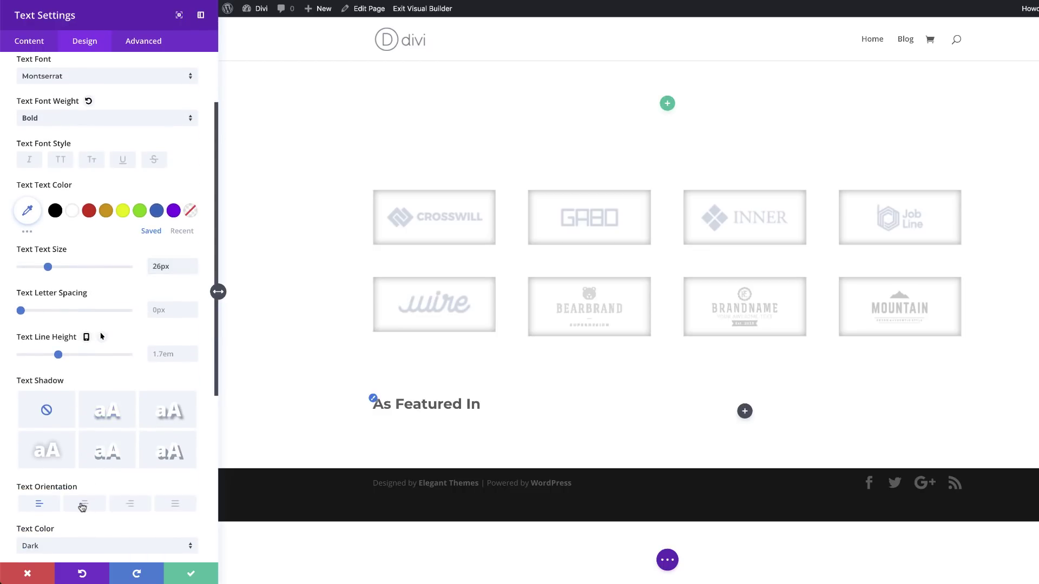
click(192, 577)
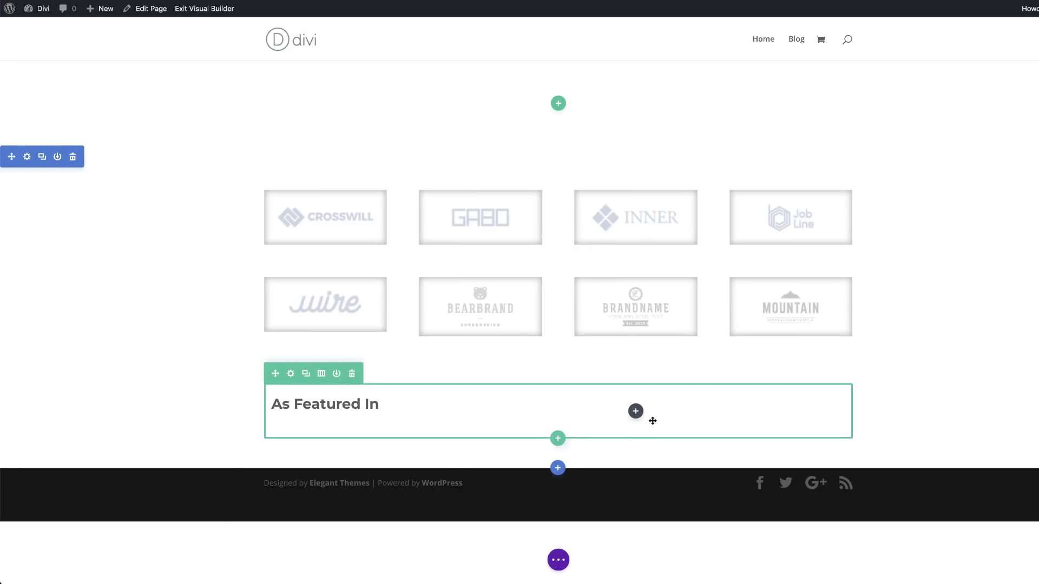
Add a text module to the wide column beside "As Featured In"
click(636, 412)
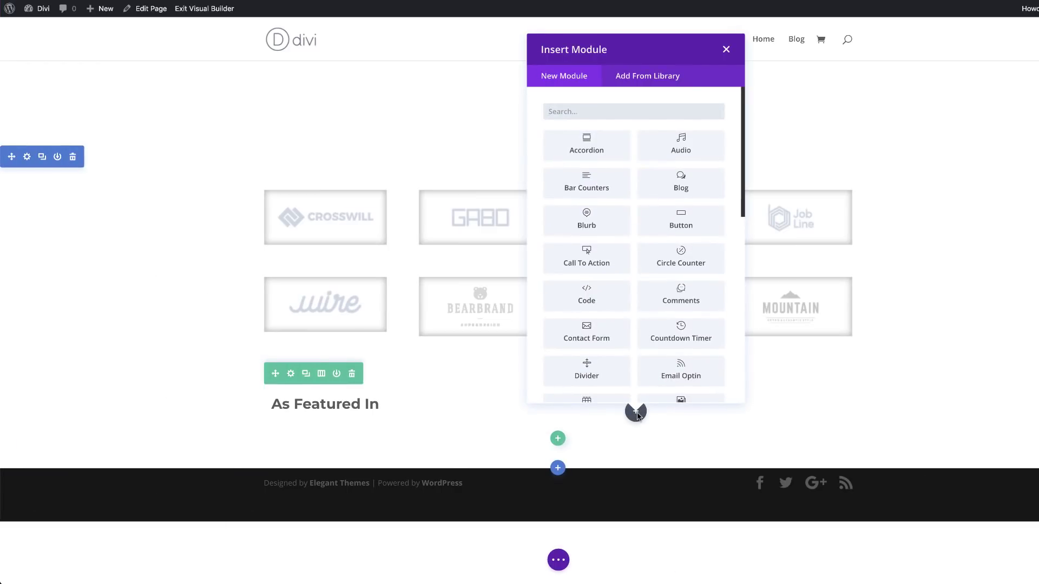
text(text)
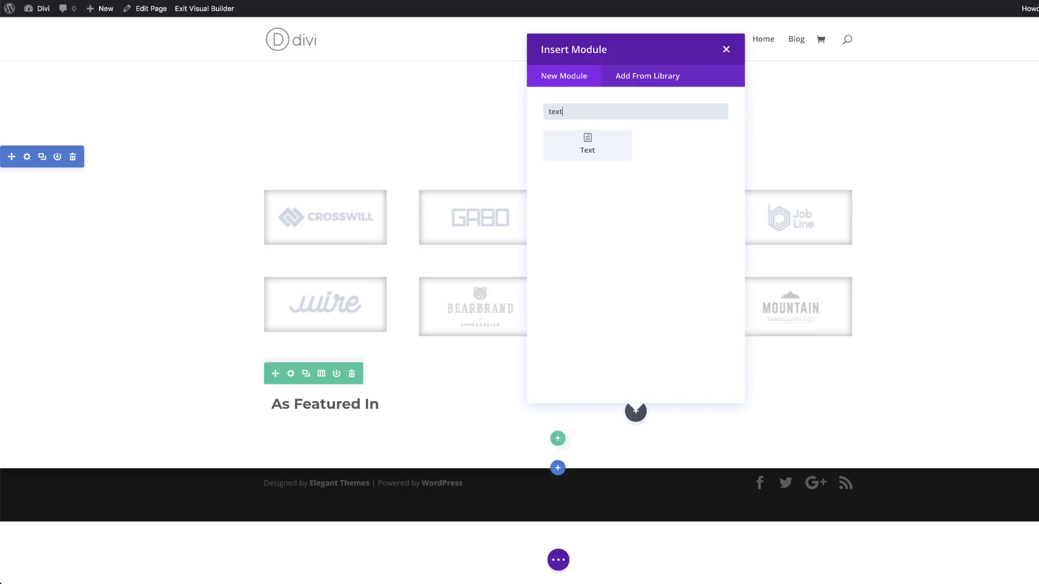
click(595, 142)
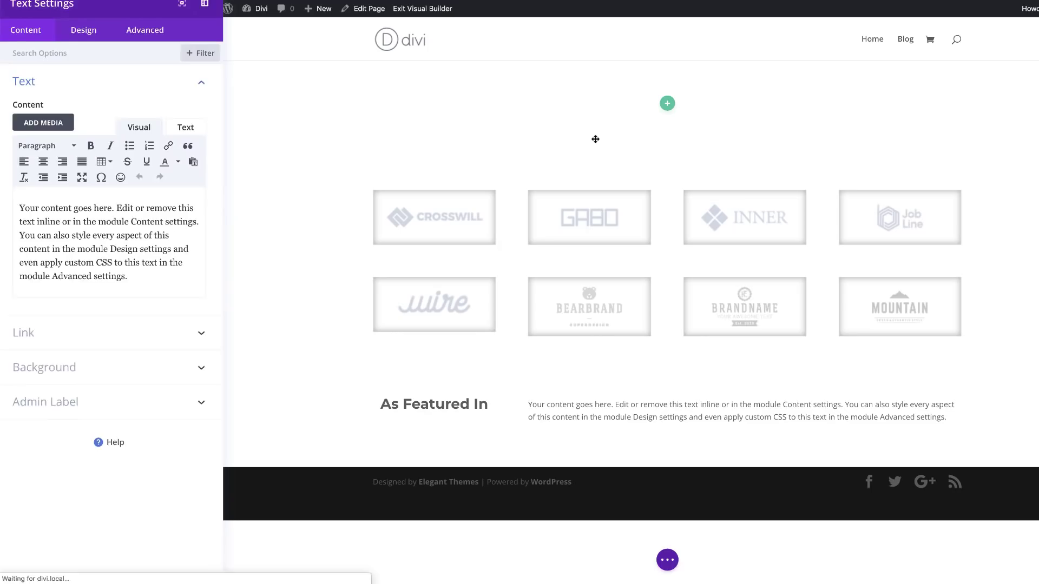
Clear the placeholder text from the text module beside "As Featured In"
click(76, 205)
key(ctrl+a)
key(Delete)
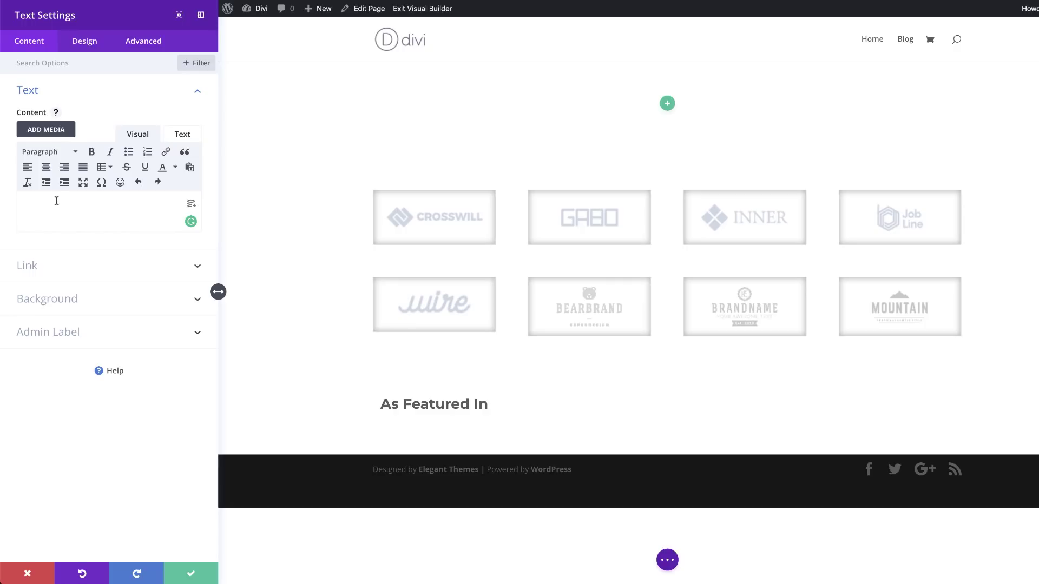
Create a media gallery in the text module from the Wire, Crosswill, Gabo, Inner, Bearbrand, Brandname, Mountain and logo-04 images
click(52, 131)
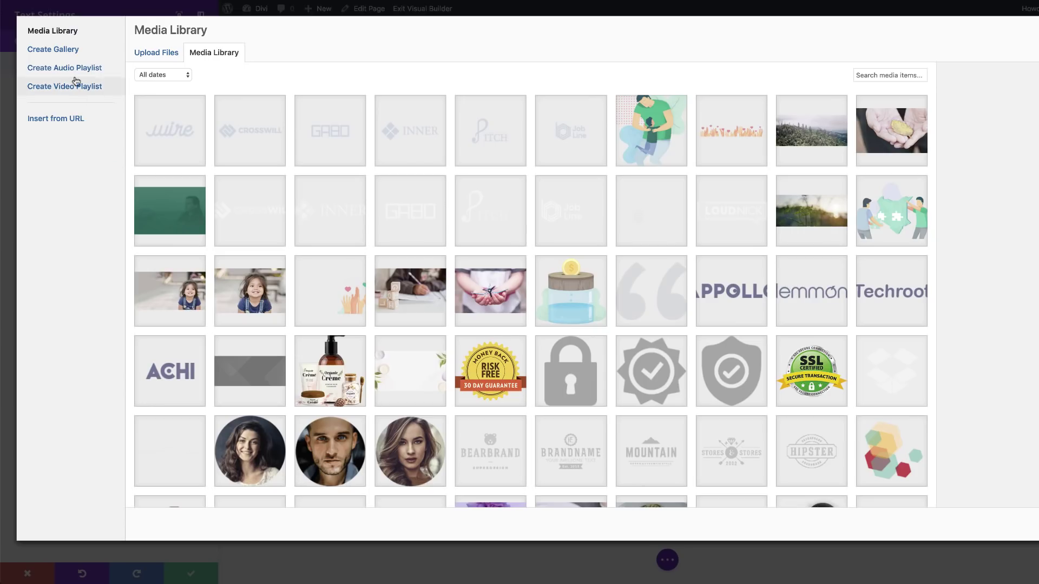
click(71, 51)
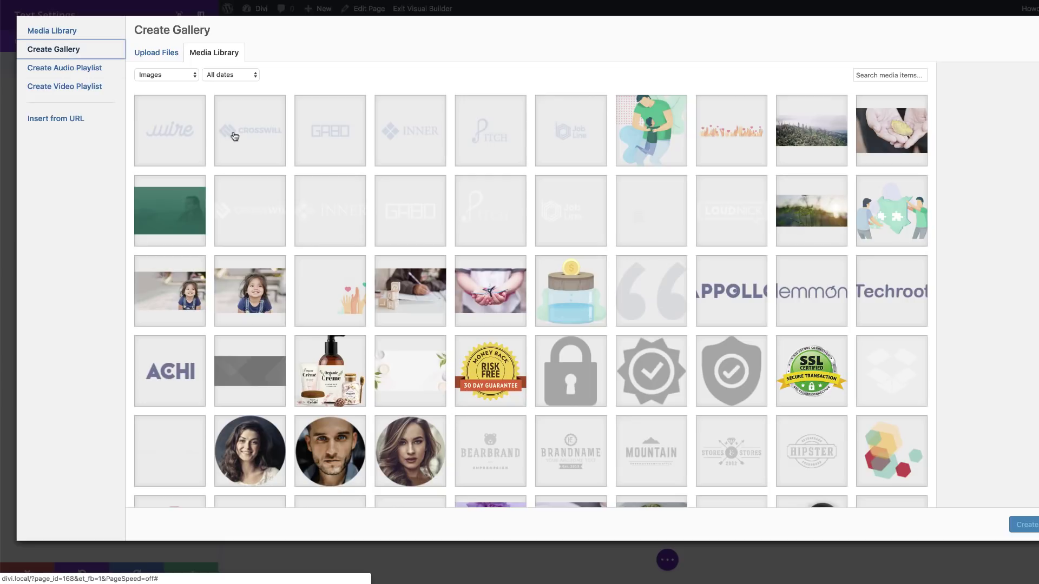
click(185, 130)
click(250, 131)
click(330, 131)
click(410, 131)
click(491, 449)
click(590, 441)
click(651, 443)
click(736, 438)
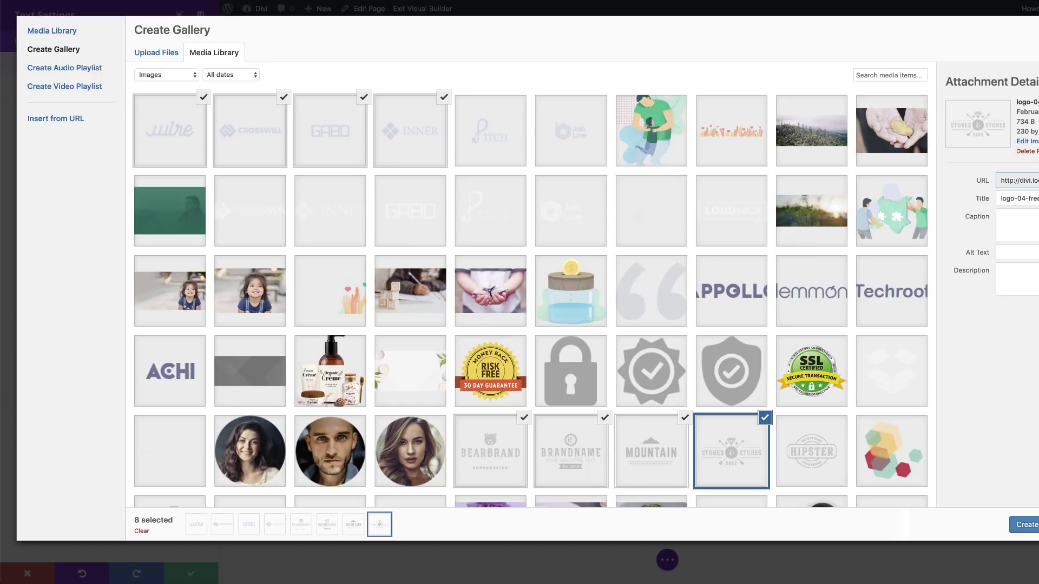
click(1026, 525)
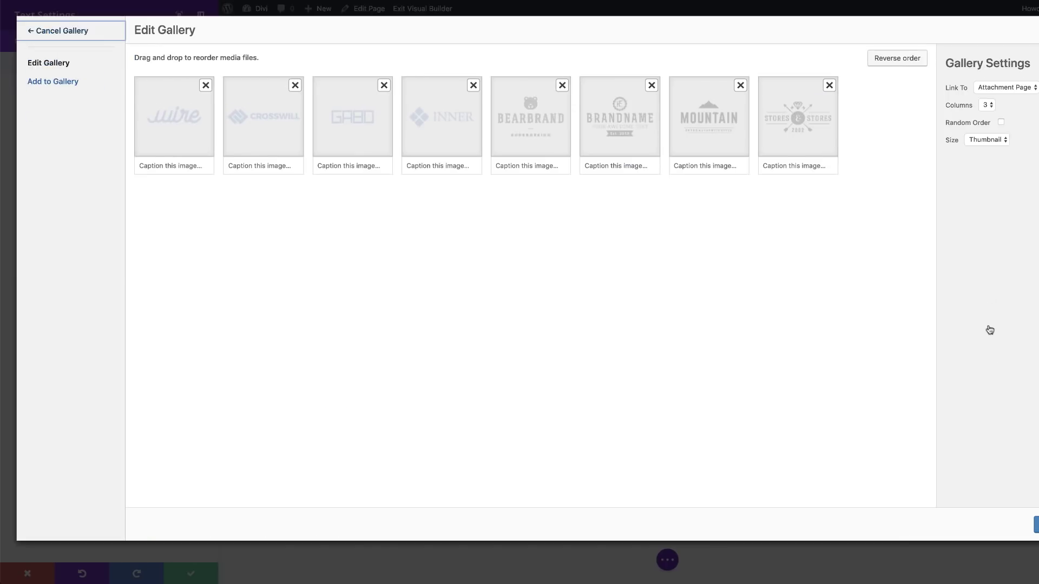
Set the gallery to link to None, 8 columns and Full Size images, insert it, and save the text module
click(1022, 90)
click(1019, 105)
click(989, 105)
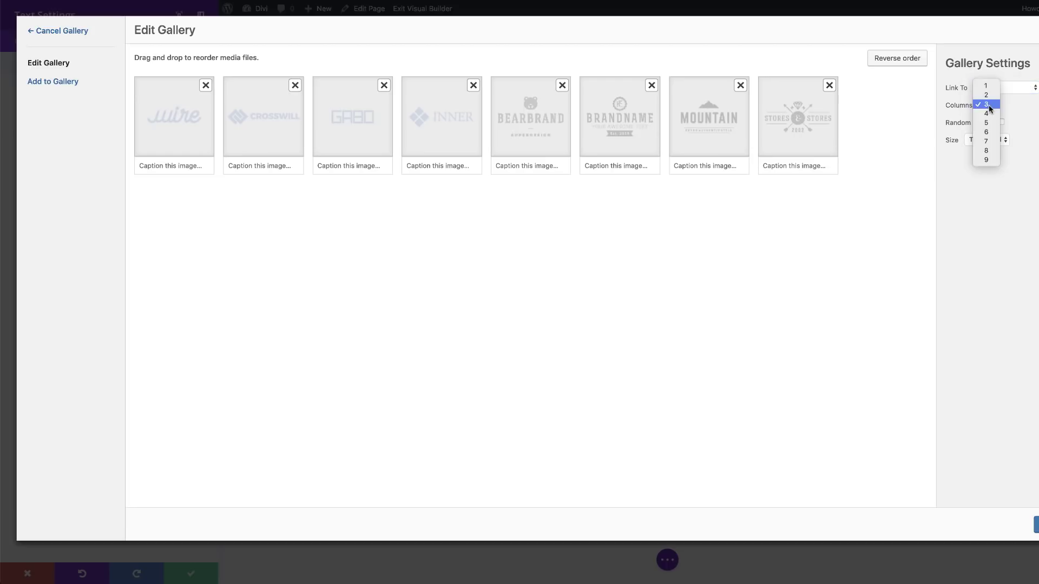
click(1032, 150)
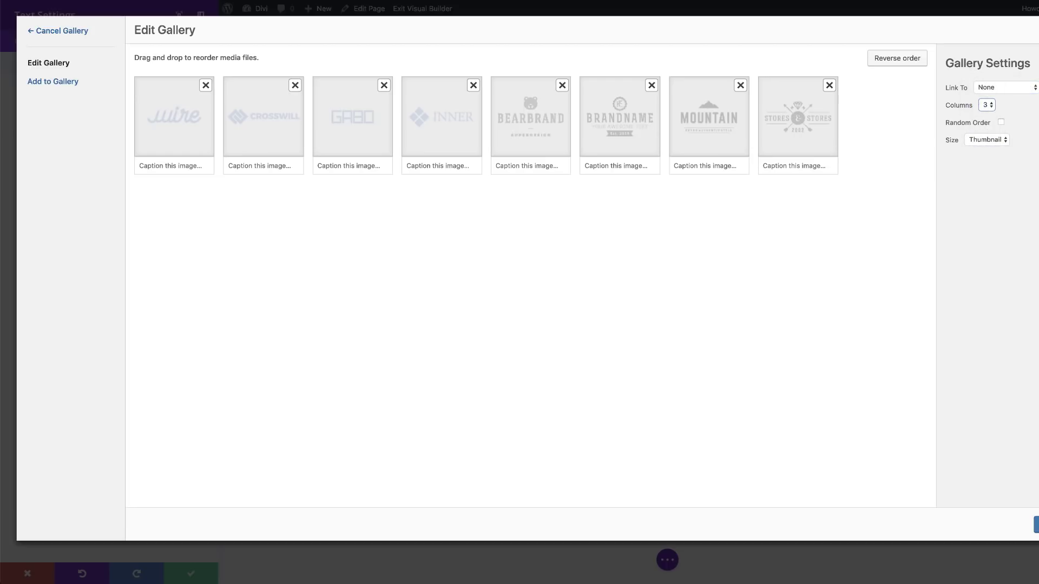
click(1001, 140)
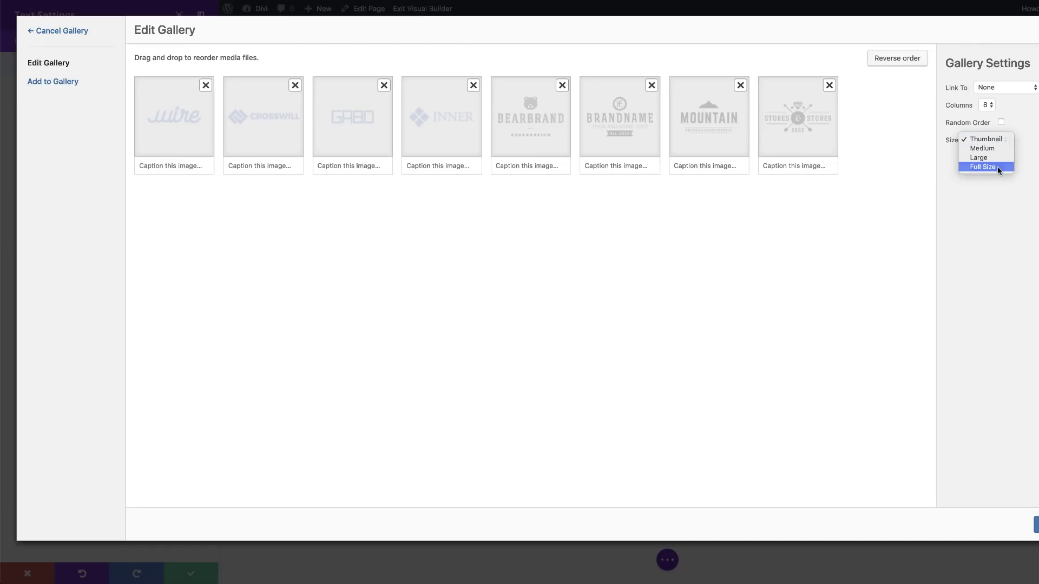
click(998, 167)
click(1036, 525)
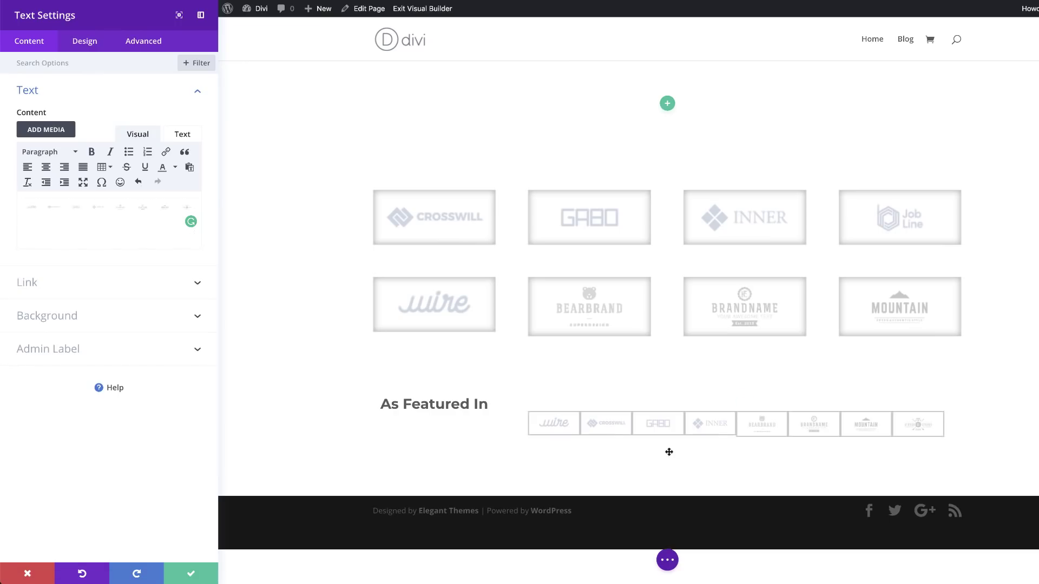
click(191, 573)
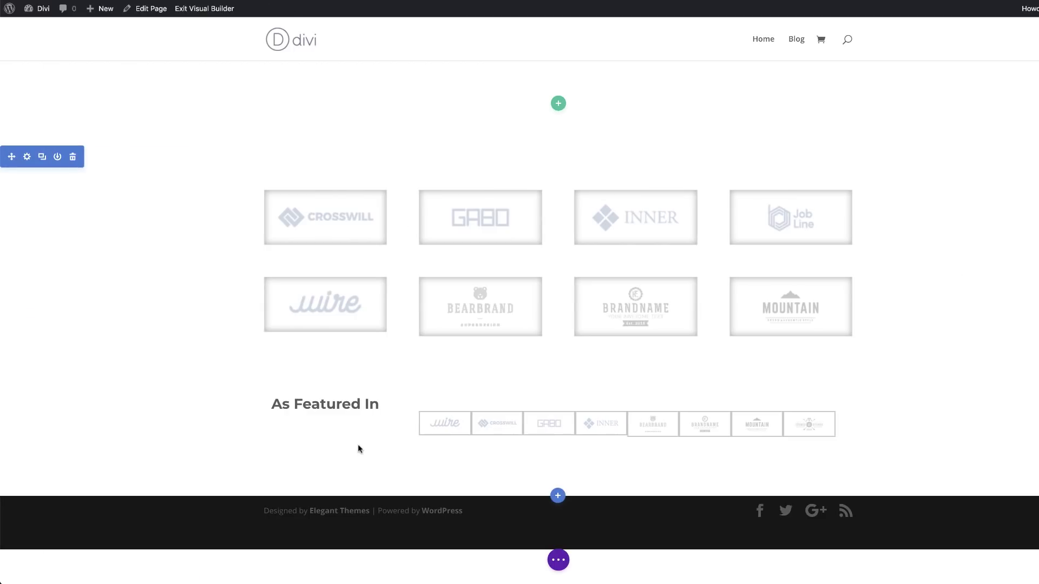
Make the "As Featured In" row fullwidth with a custom gutter width of 1 and equalized column heights
mouse_move(358, 446)
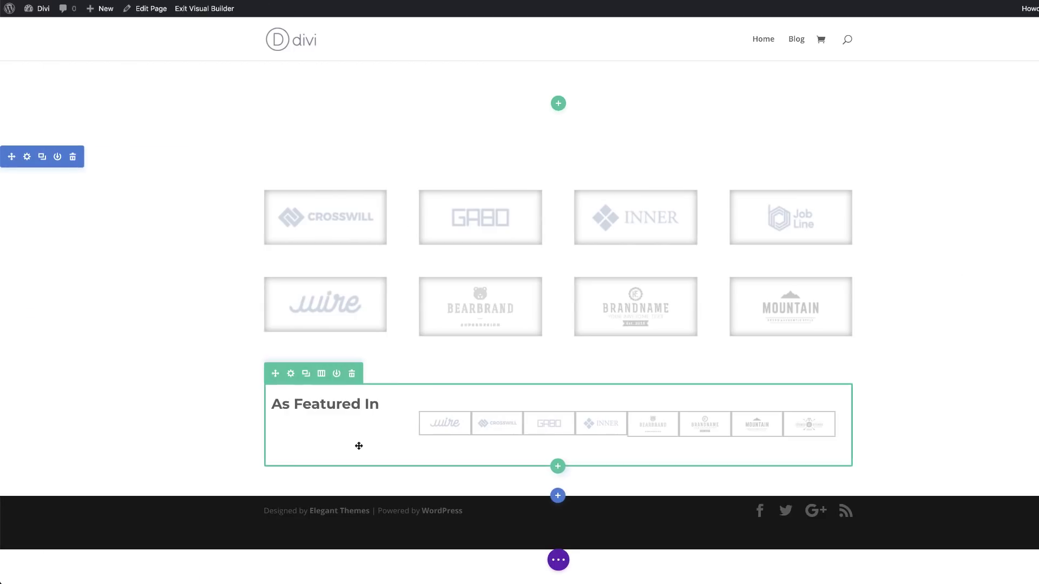
click(292, 374)
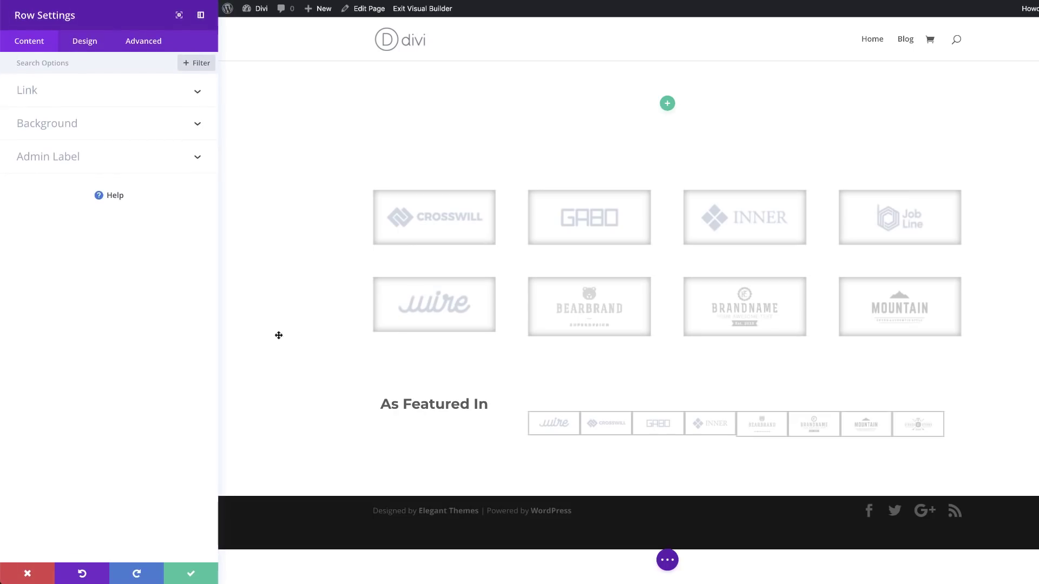
click(84, 41)
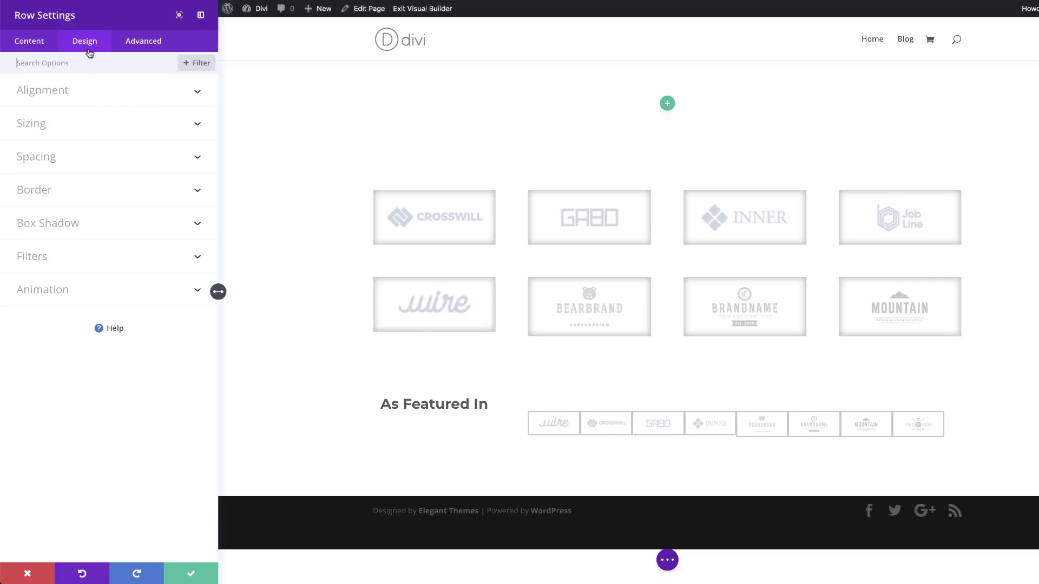
click(46, 124)
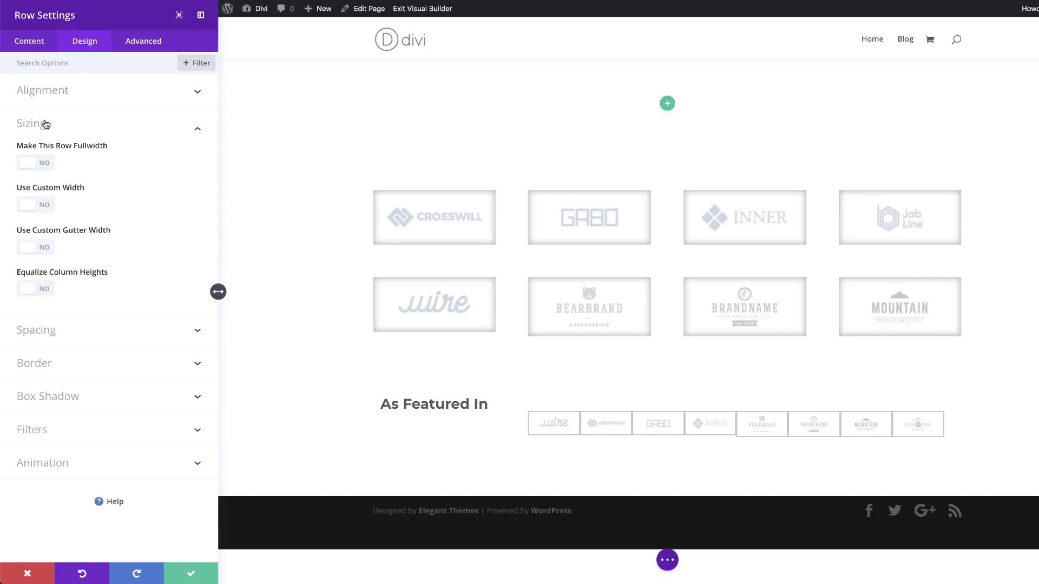
click(47, 170)
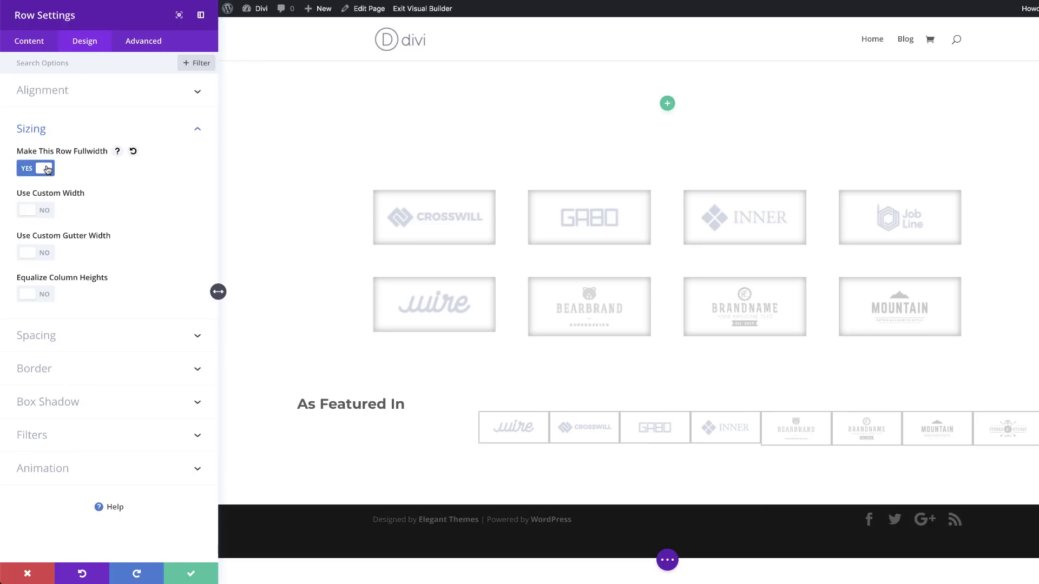
click(47, 255)
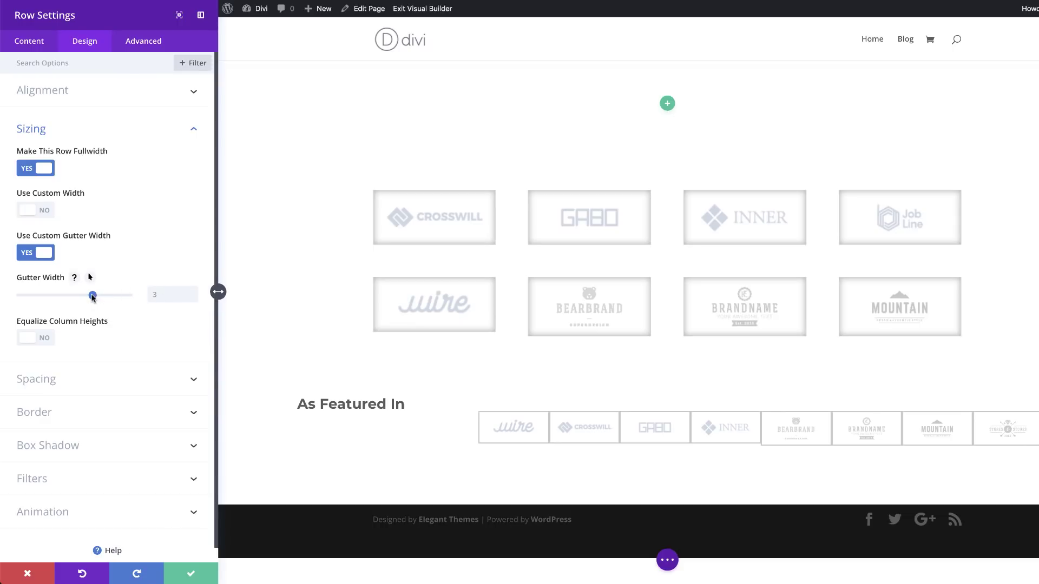
drag(93, 296, 28, 299)
click(47, 339)
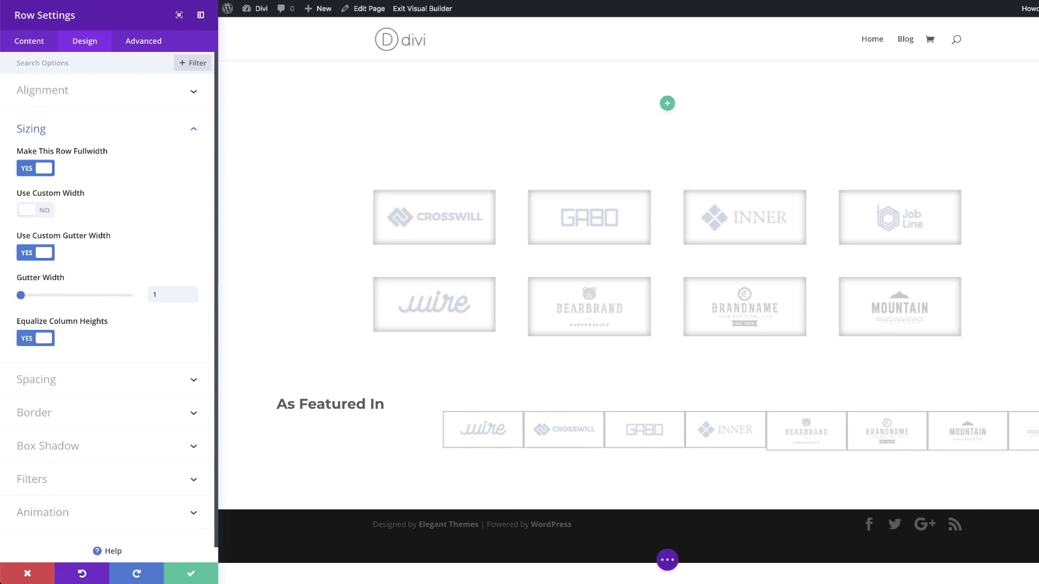
Add the custom CSS "align-items: center;" to the row's main element and save the row
click(139, 42)
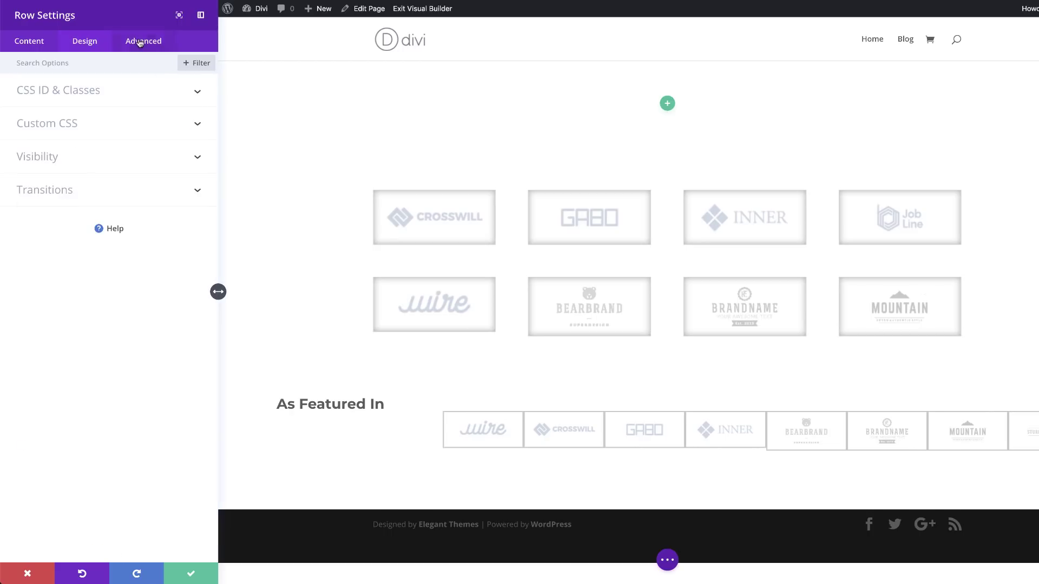
click(65, 125)
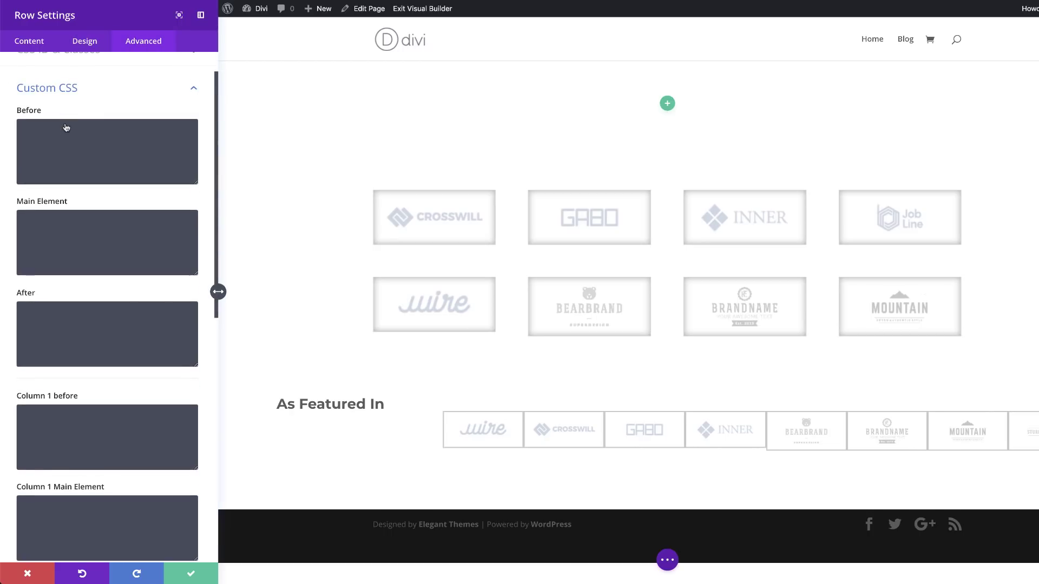
click(82, 226)
text(align-items: center;)
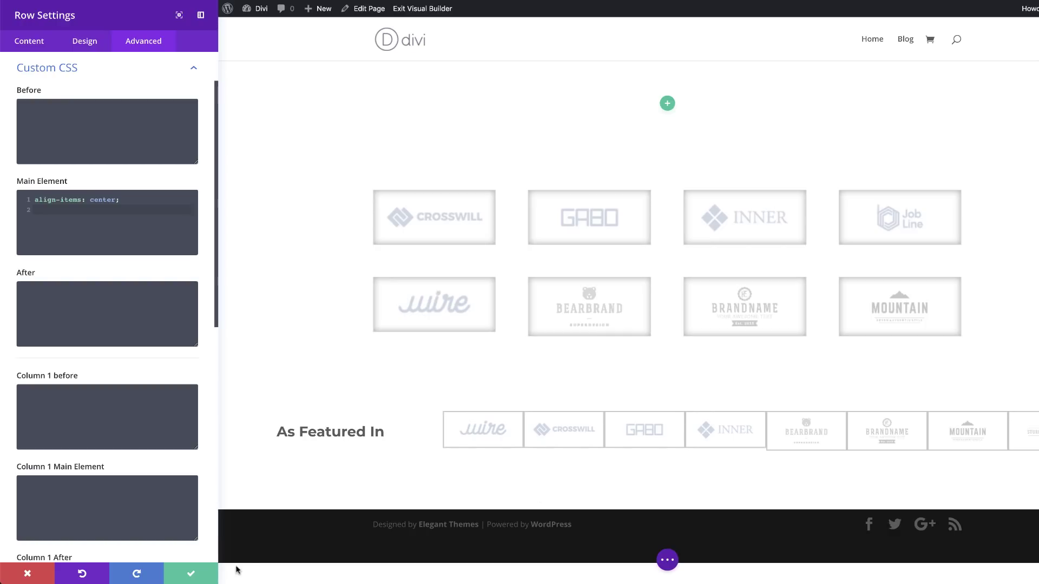
click(194, 573)
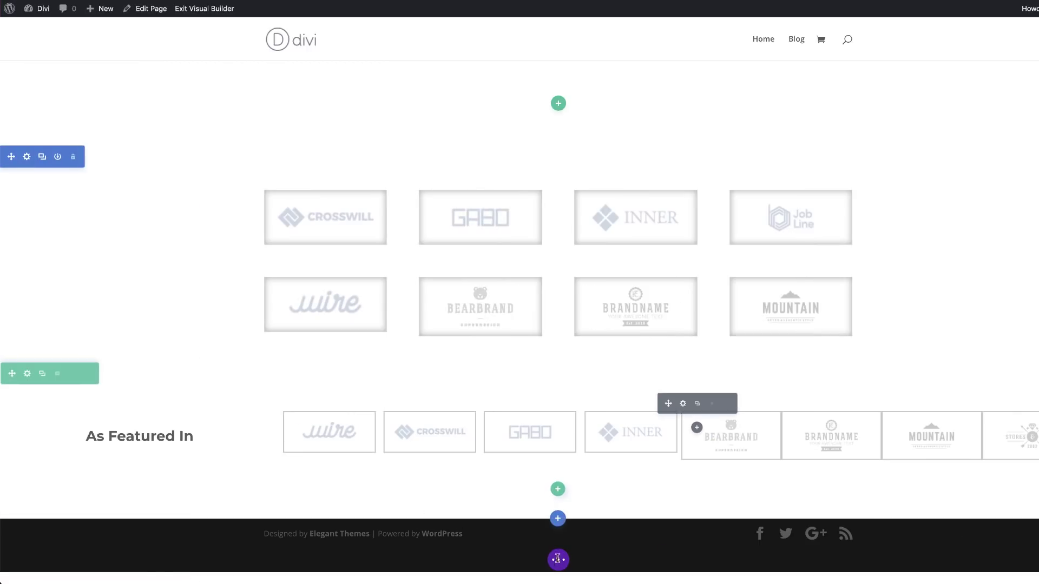
Add the page-level custom CSS ".gallery img { border: none !important; }" to remove the borders from the gallery images
click(558, 563)
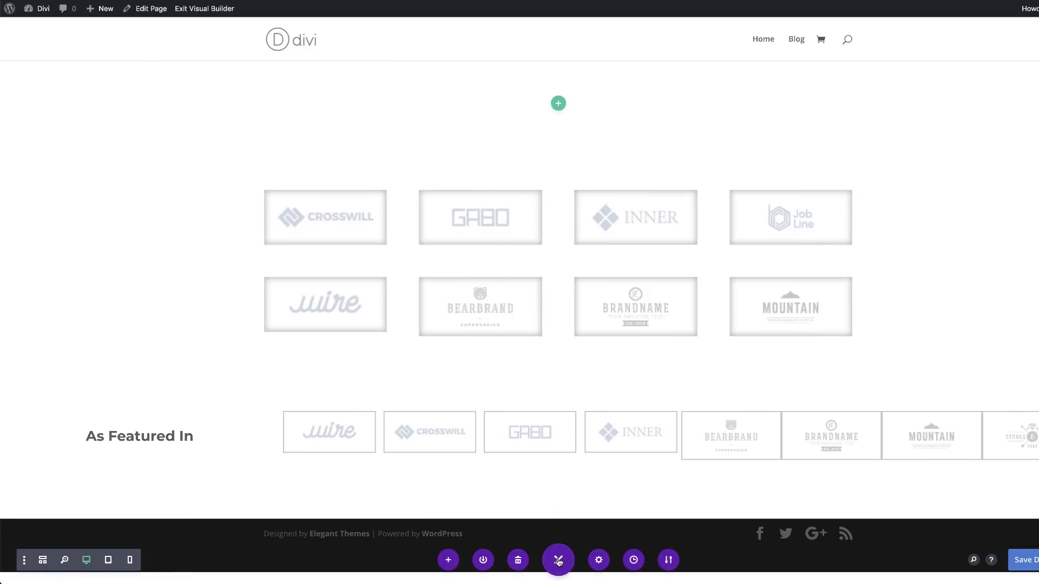
click(599, 561)
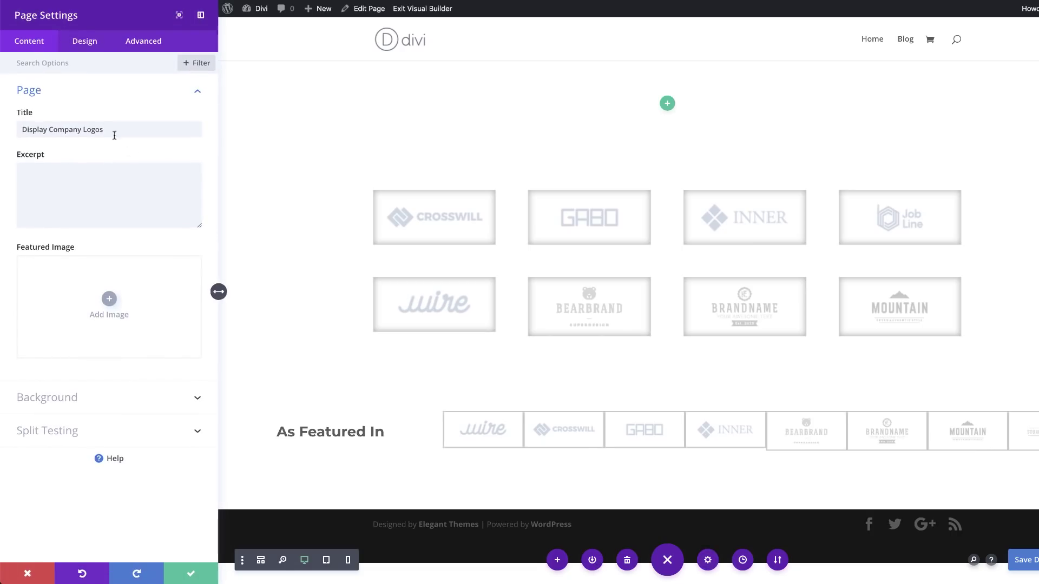
click(143, 43)
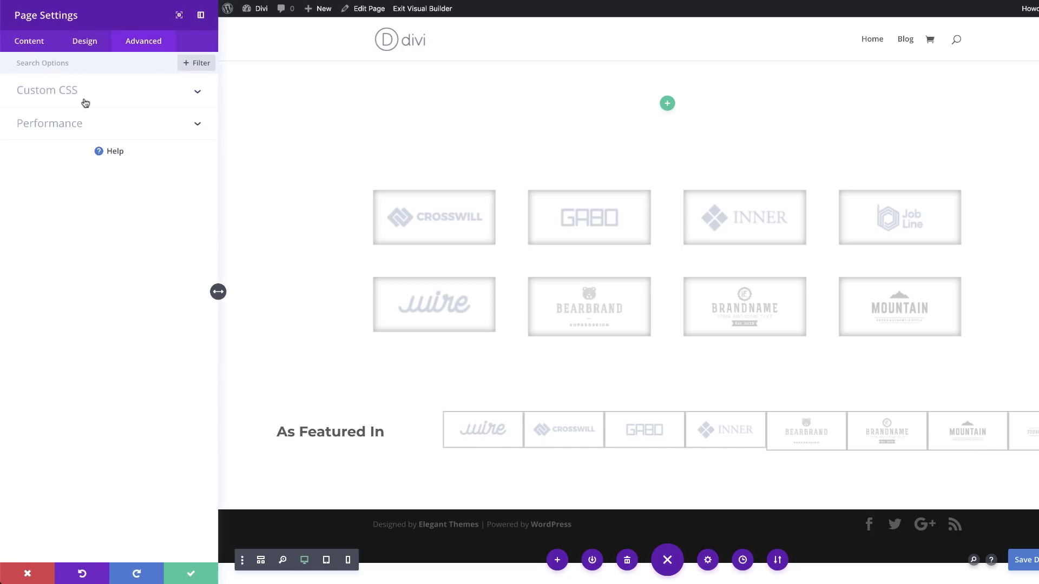
click(62, 94)
click(85, 131)
text(.gallery img { border: none !important; })
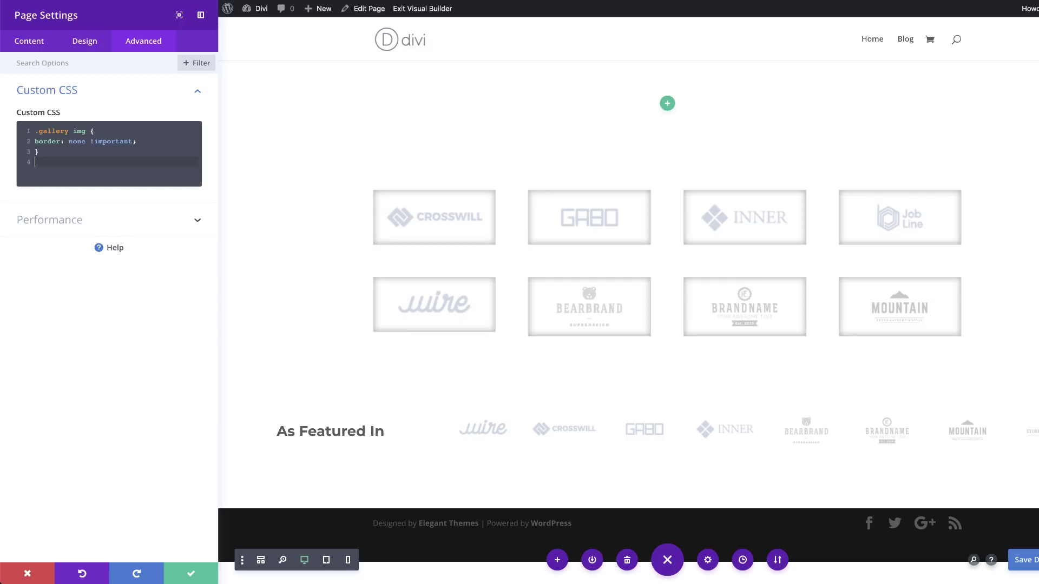
key(Escape)
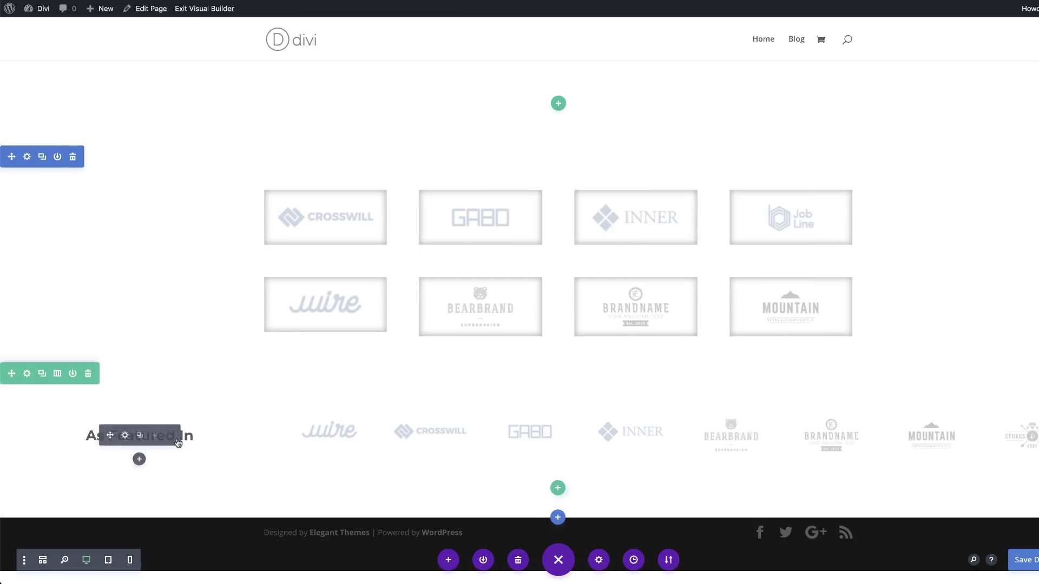
Duplicate the "As Featured In" row
double_click(131, 458)
click(199, 425)
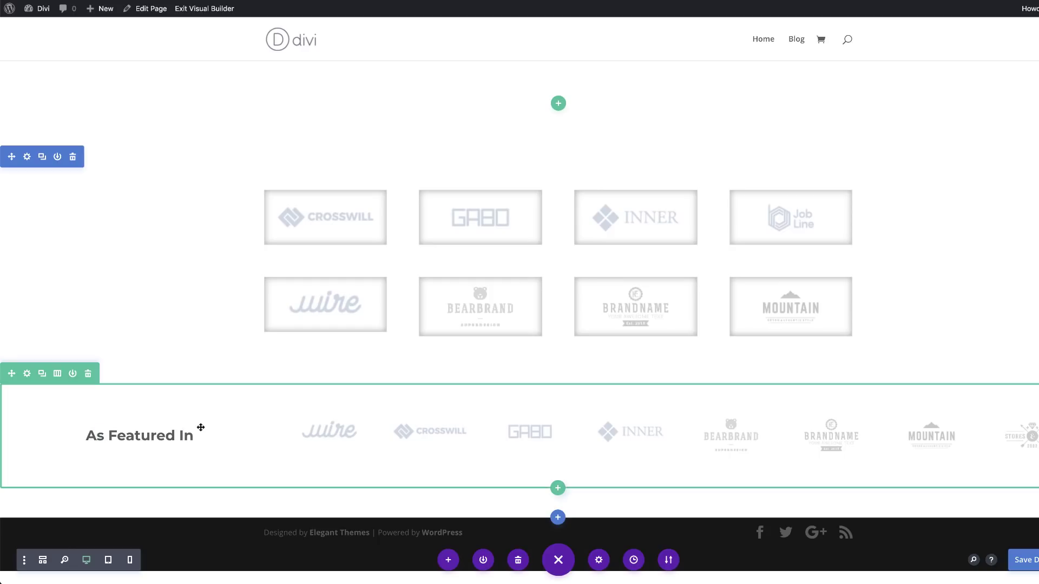
click(42, 377)
scroll(281, 399, down, 2)
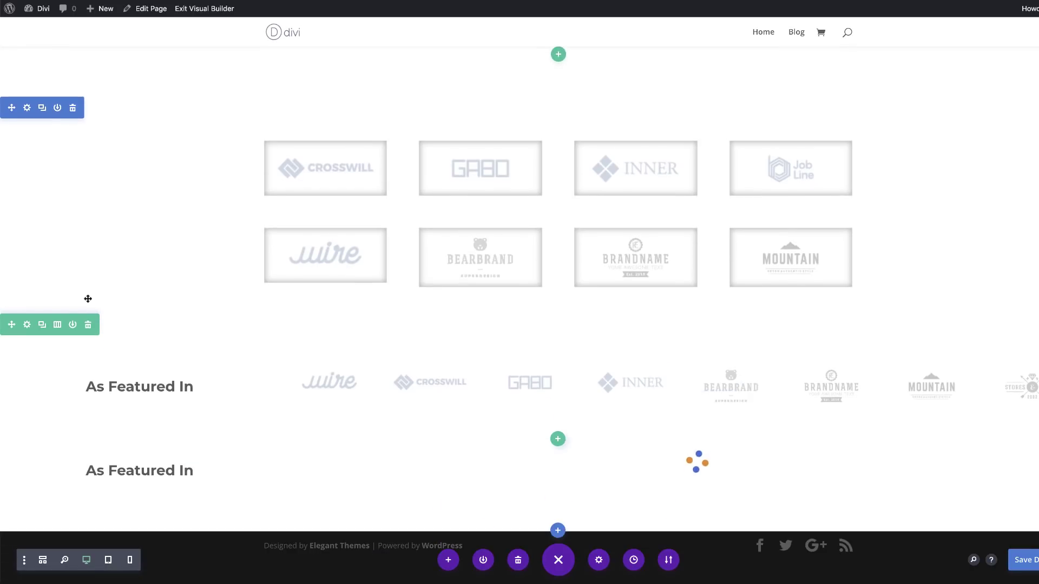
Give the first "As Featured In" row a black #000000 background and save the row
click(27, 325)
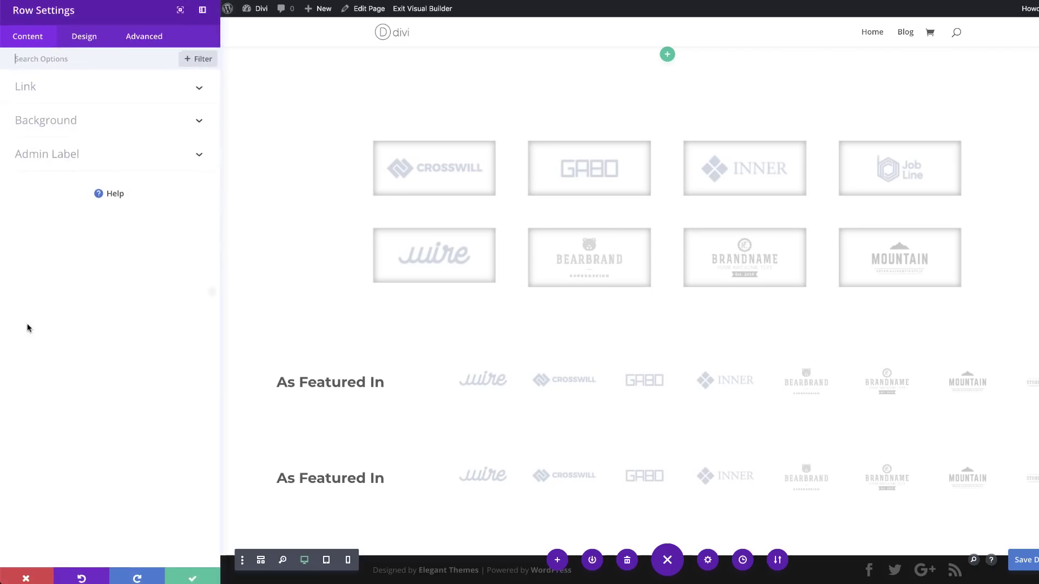
click(72, 123)
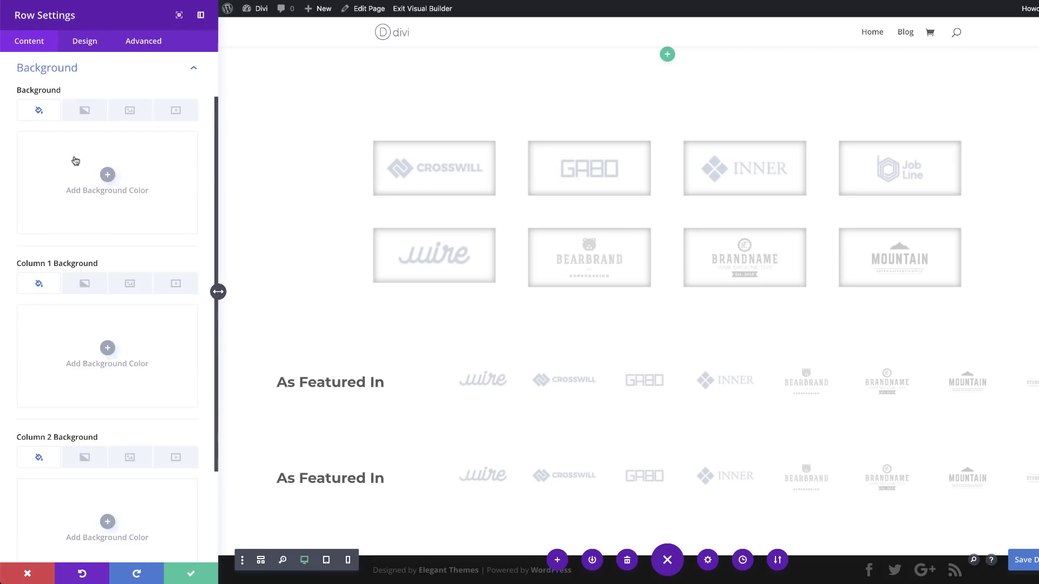
click(108, 175)
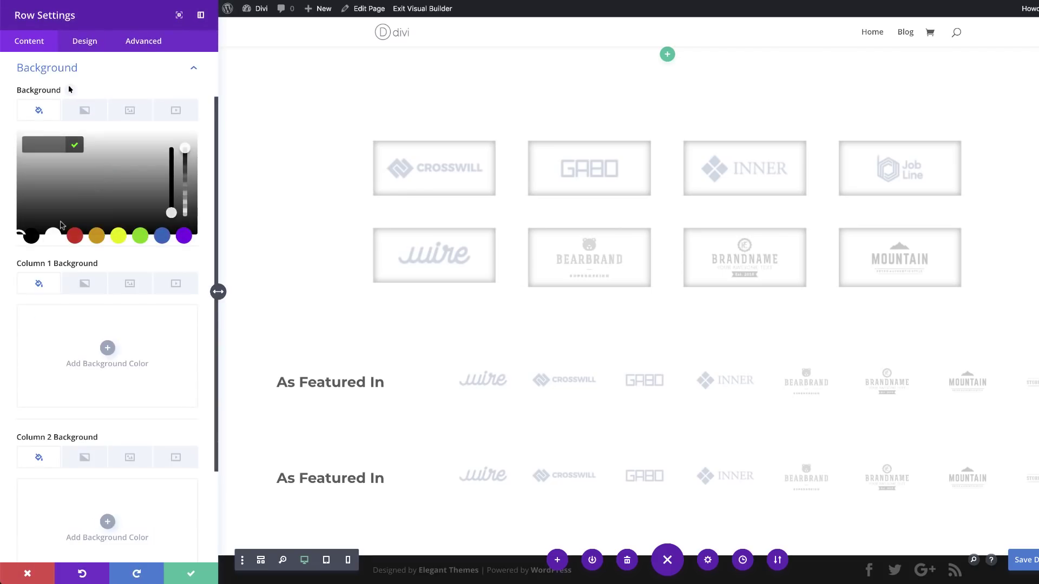
click(33, 238)
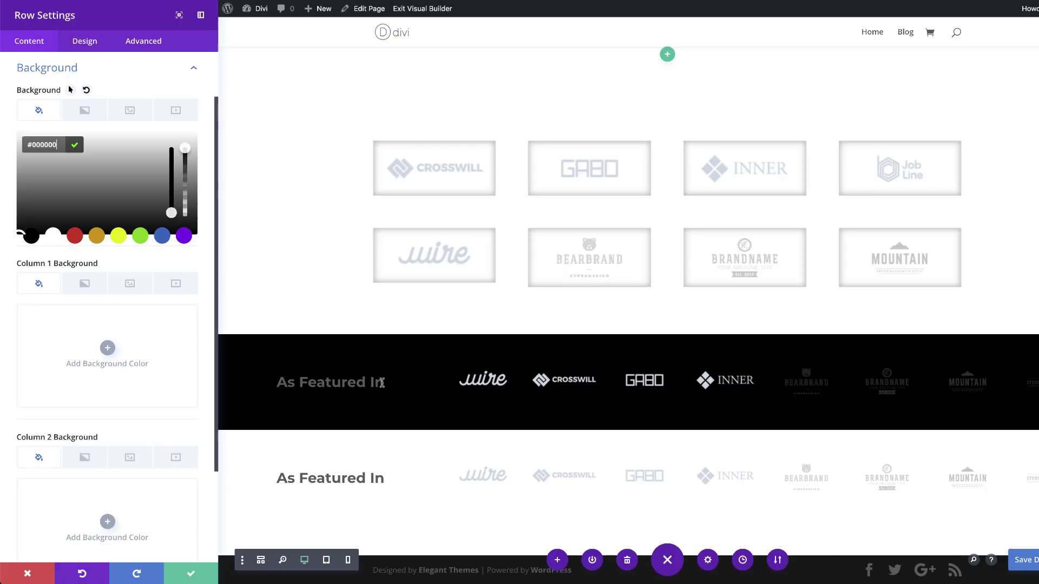
click(189, 575)
mouse_move(133, 394)
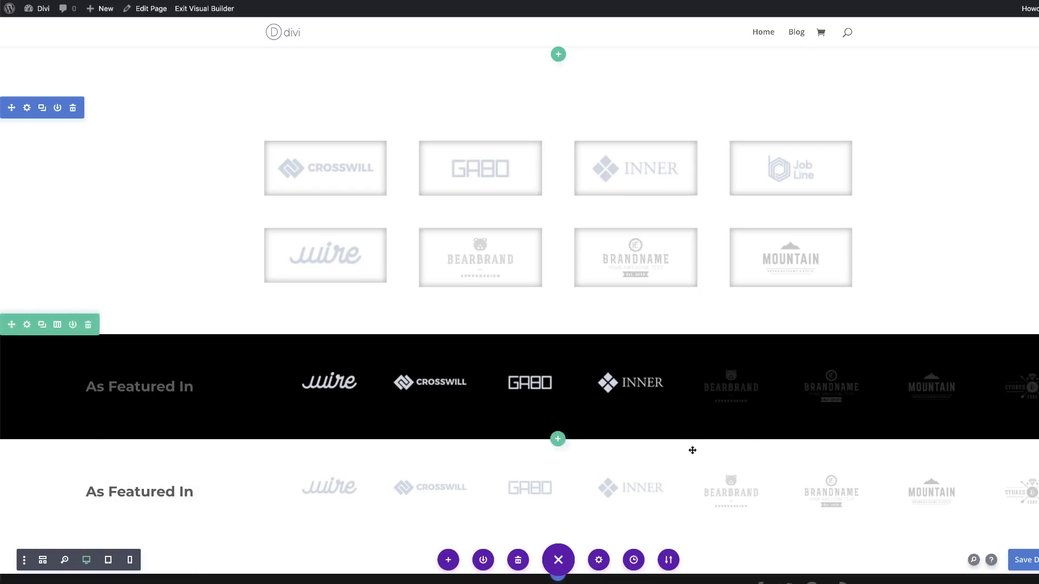
Insert a regular section below the "As Featured In" rows with a six-column row, leaving its columns empty
scroll(834, 469, down, 2)
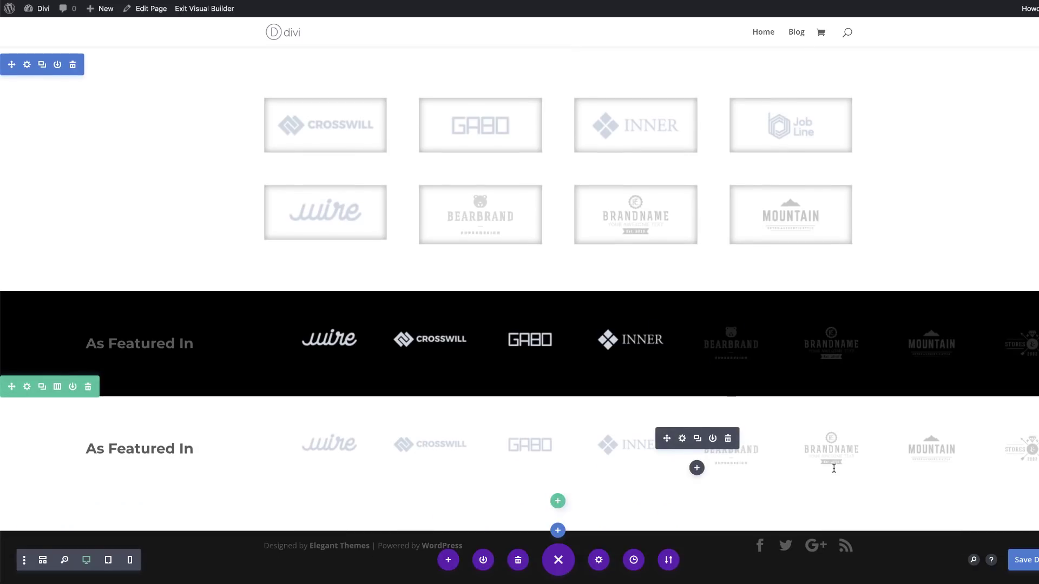
click(558, 531)
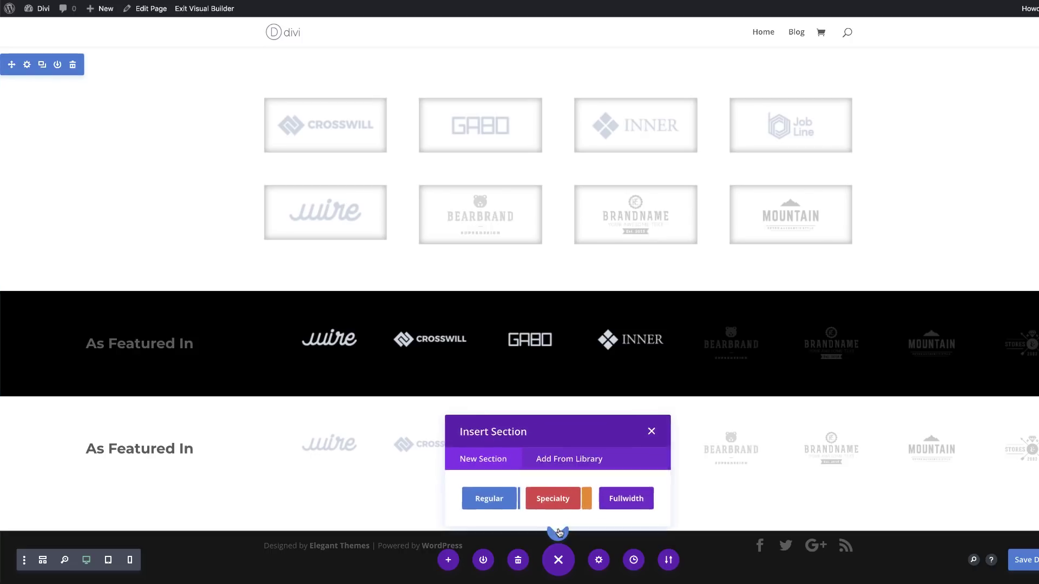
click(491, 497)
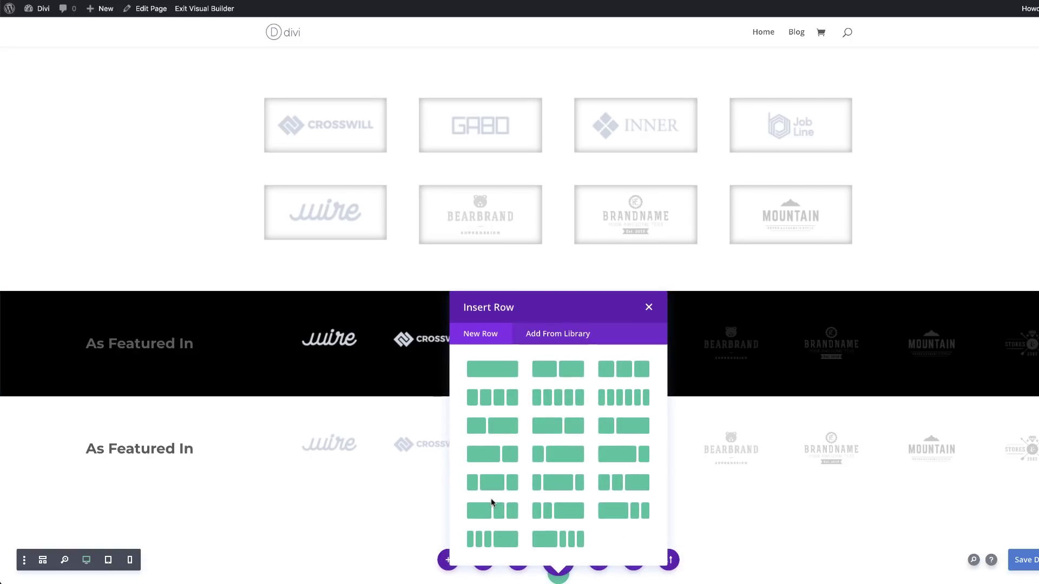
click(632, 401)
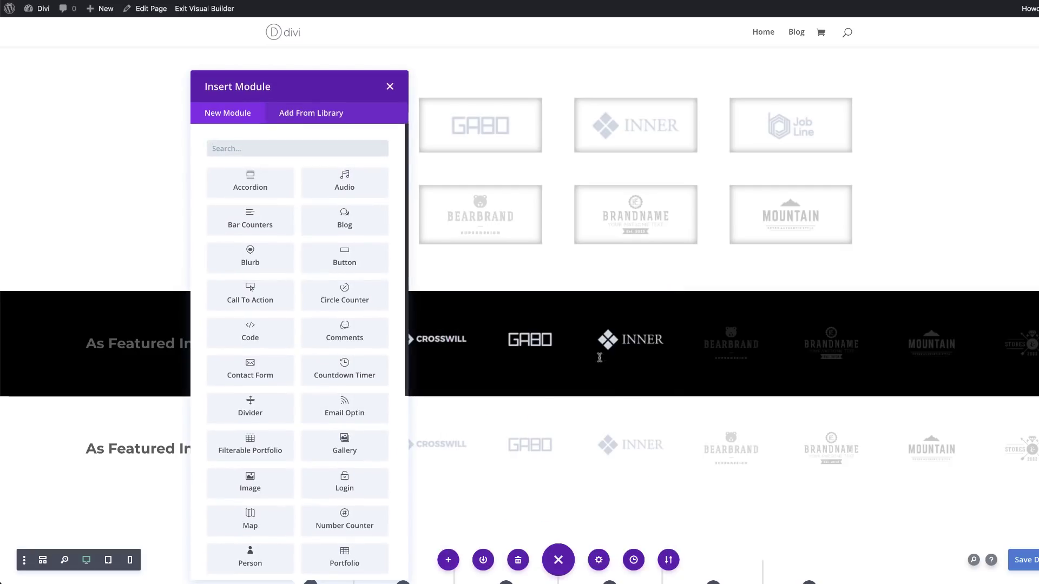
click(390, 86)
Set the six-column row to a custom width of 90%, a gutter width of 1 and equalized column heights
scroll(519, 346, down, 2)
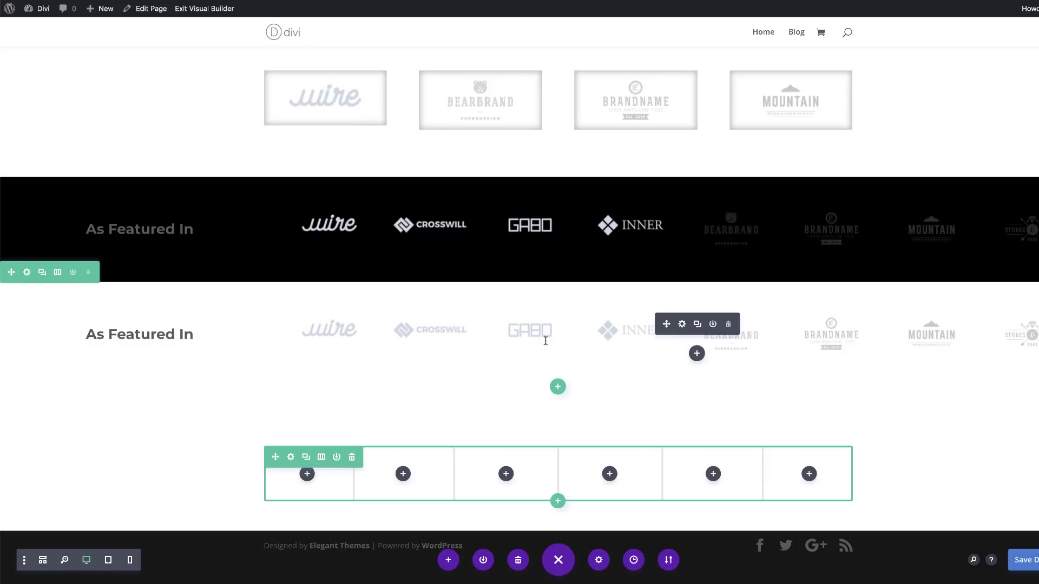
click(292, 458)
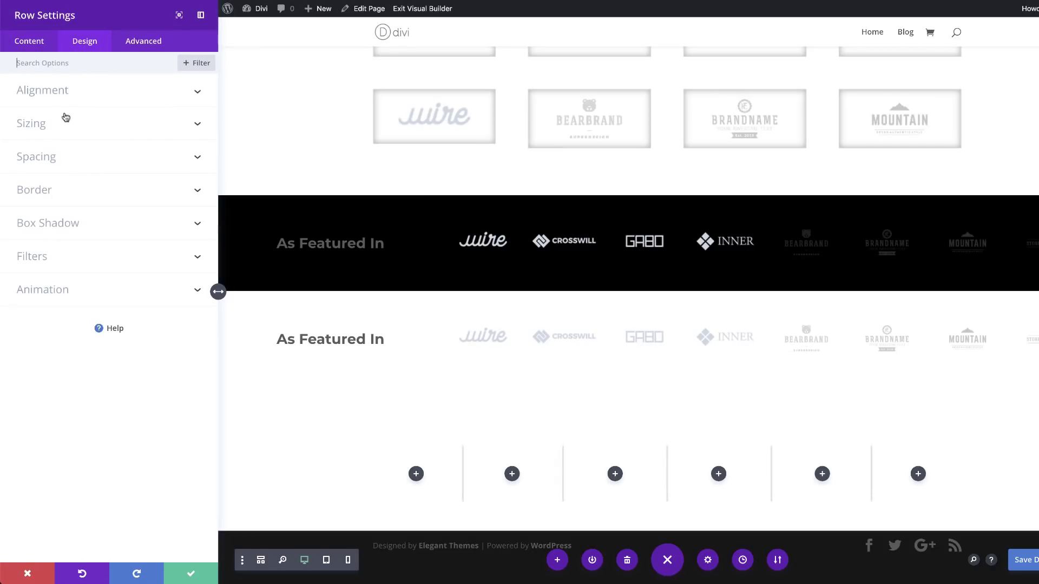
click(40, 124)
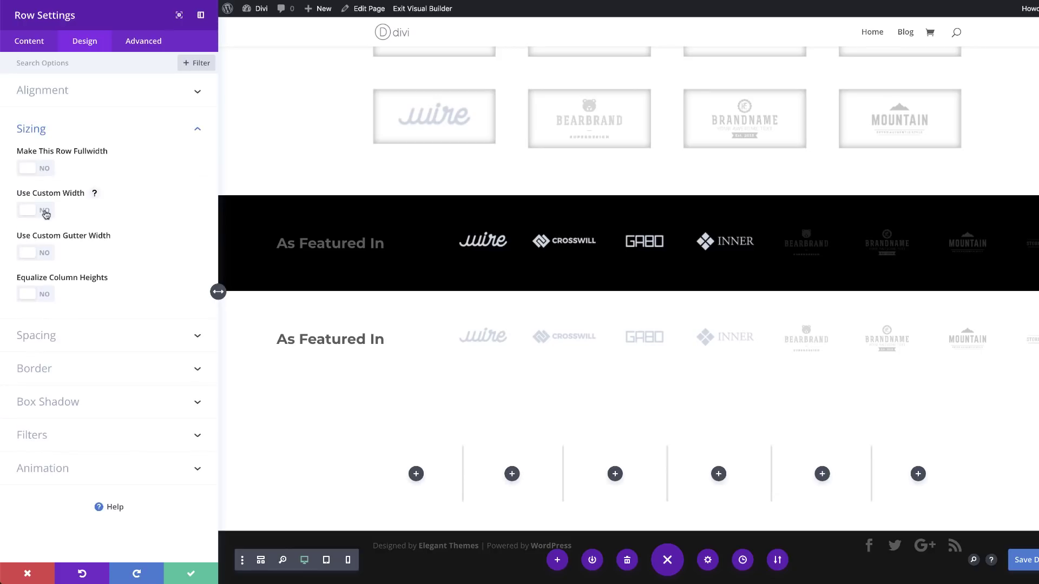
click(46, 212)
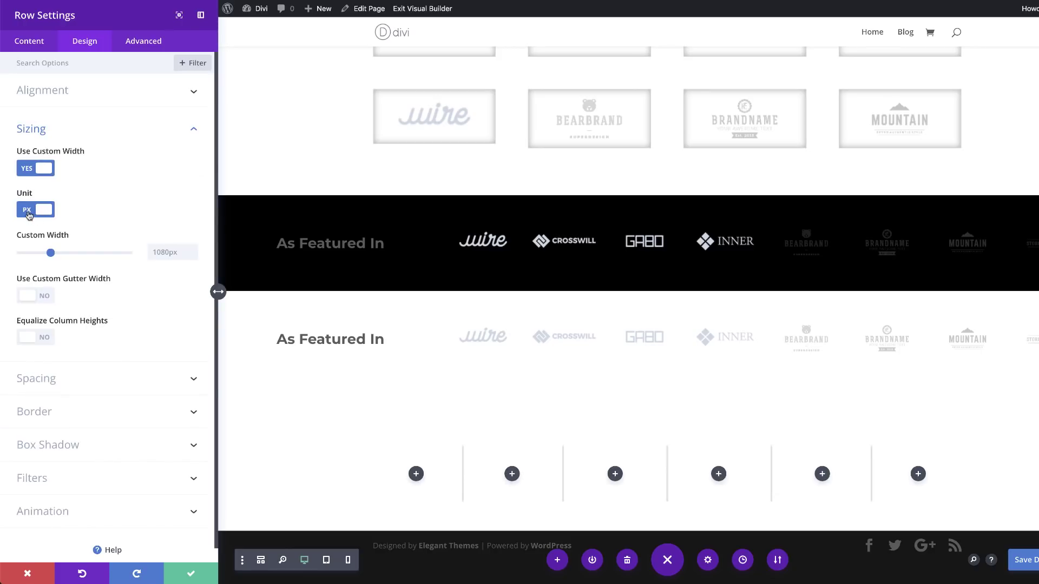
click(29, 211)
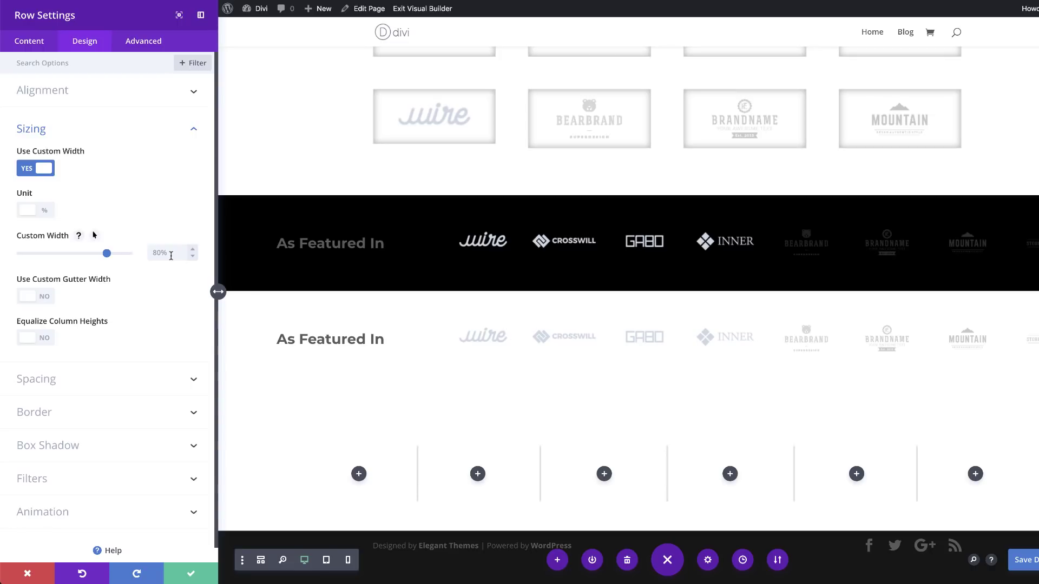
text(90%)
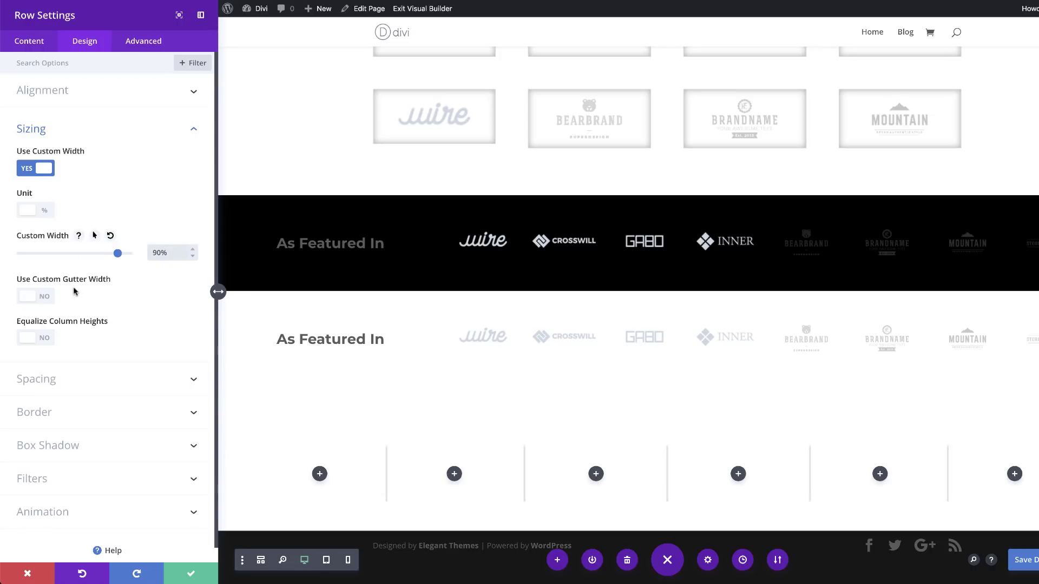
click(46, 298)
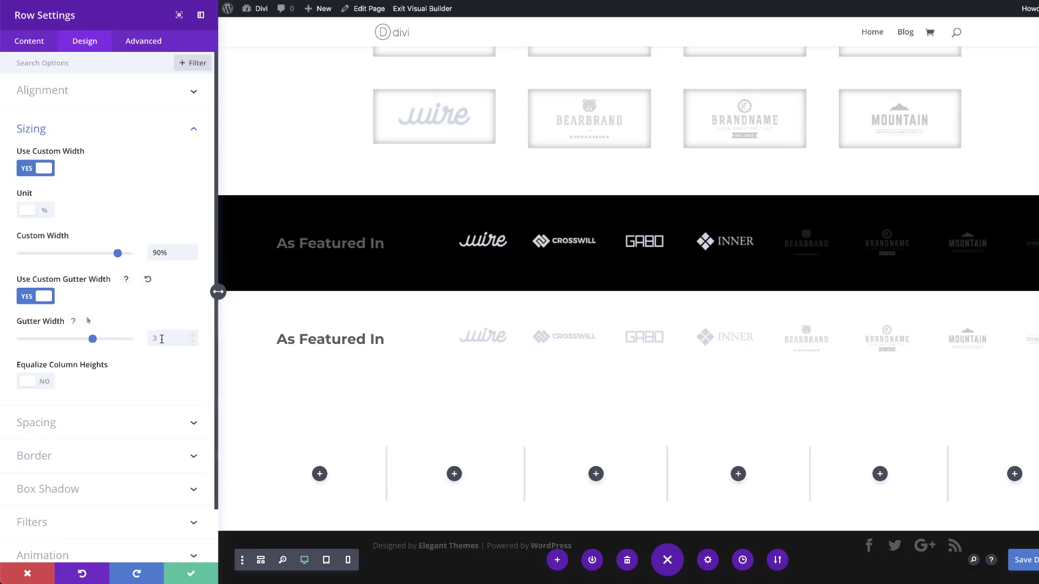
drag(92, 339, 21, 339)
click(43, 381)
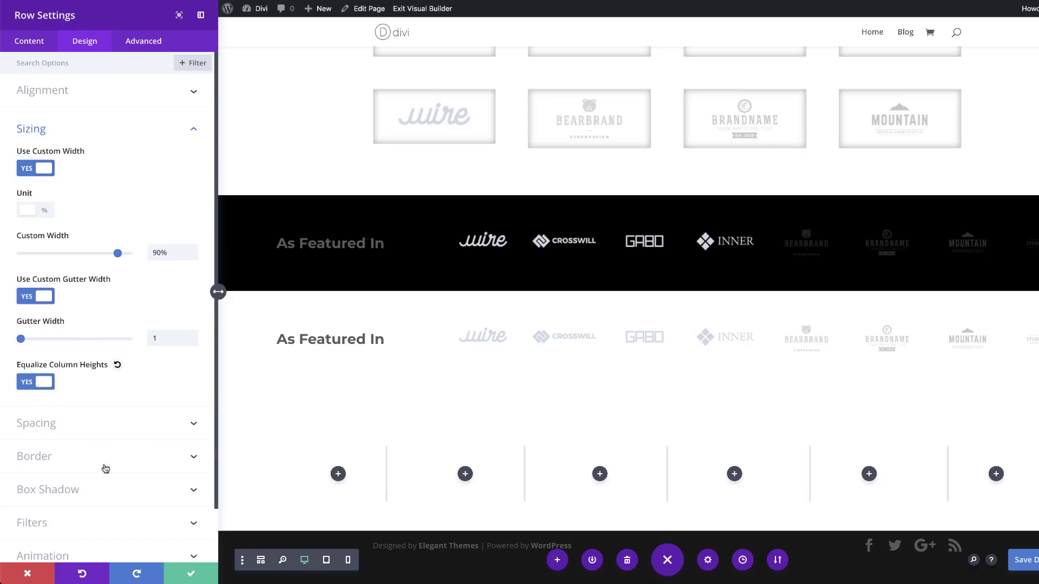
Set the row's top and bottom custom padding to 4px and save the row settings
scroll(105, 489, down, 2)
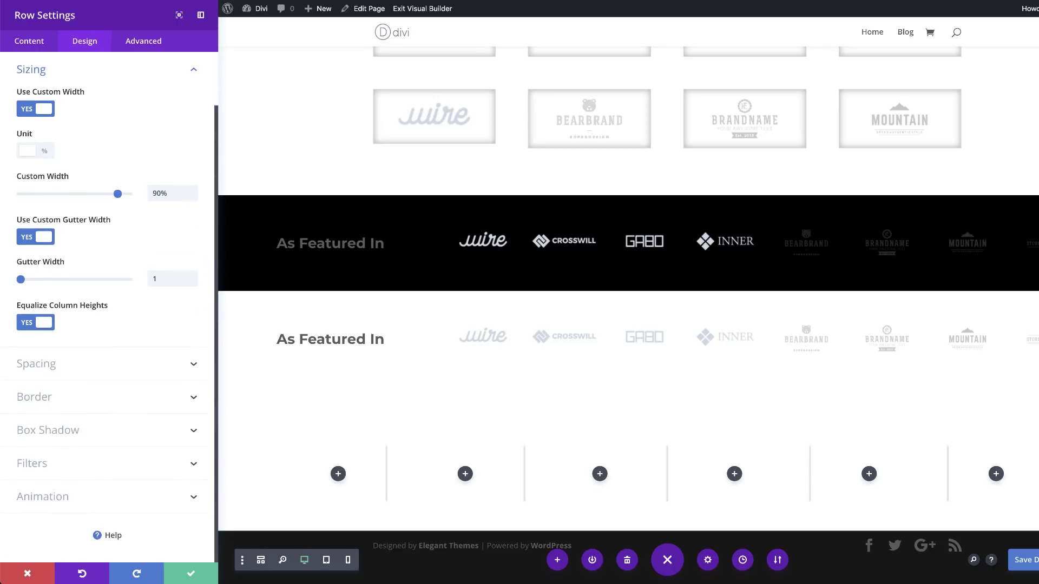
click(43, 366)
click(32, 160)
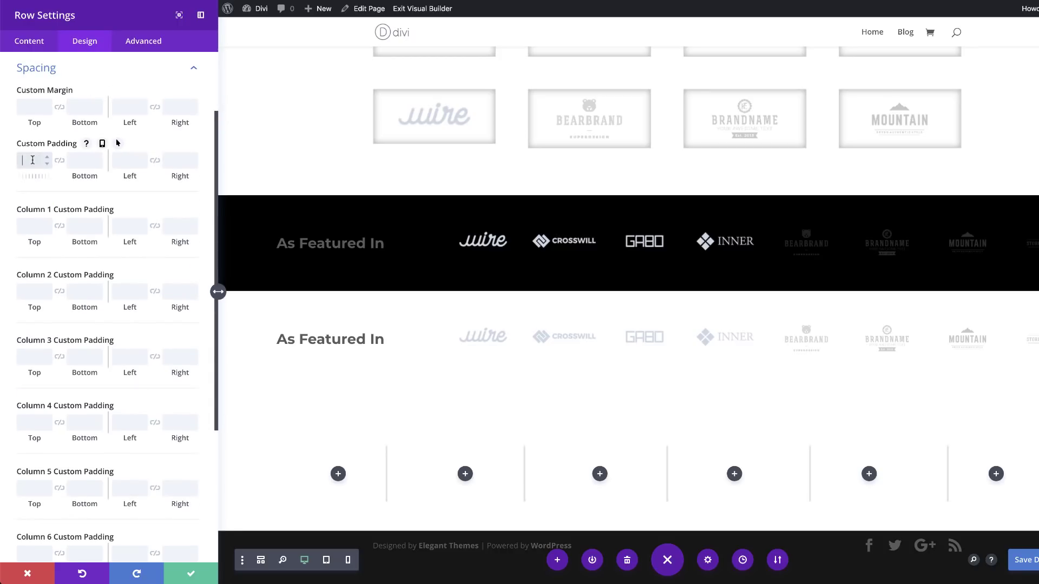
text(4px)
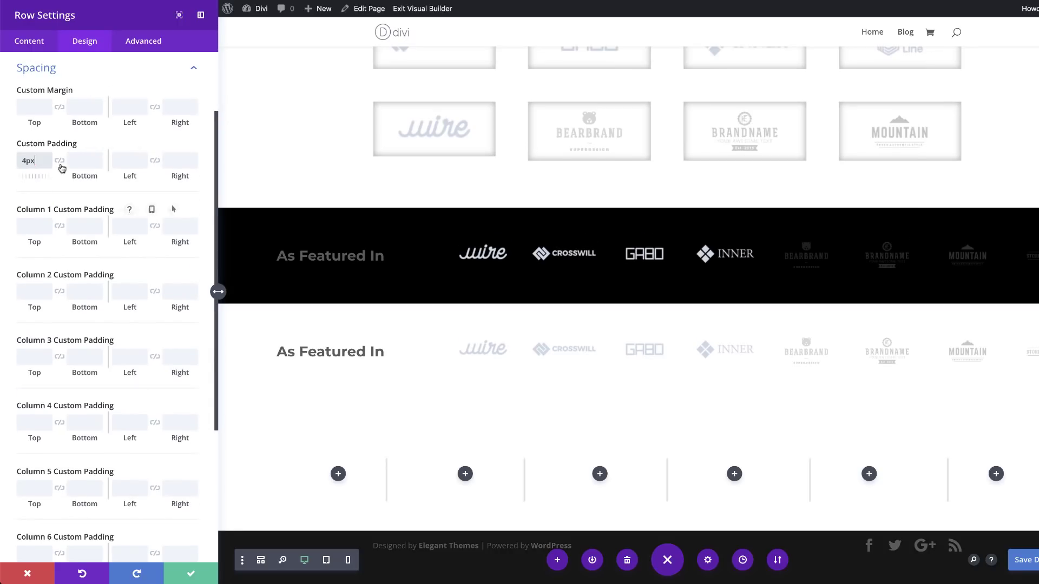
click(60, 161)
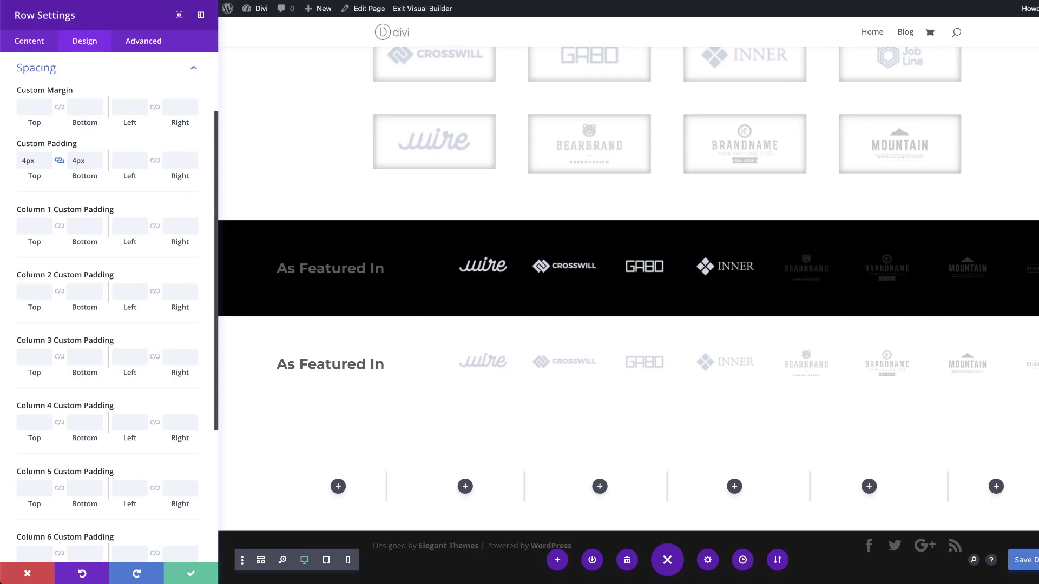
click(192, 575)
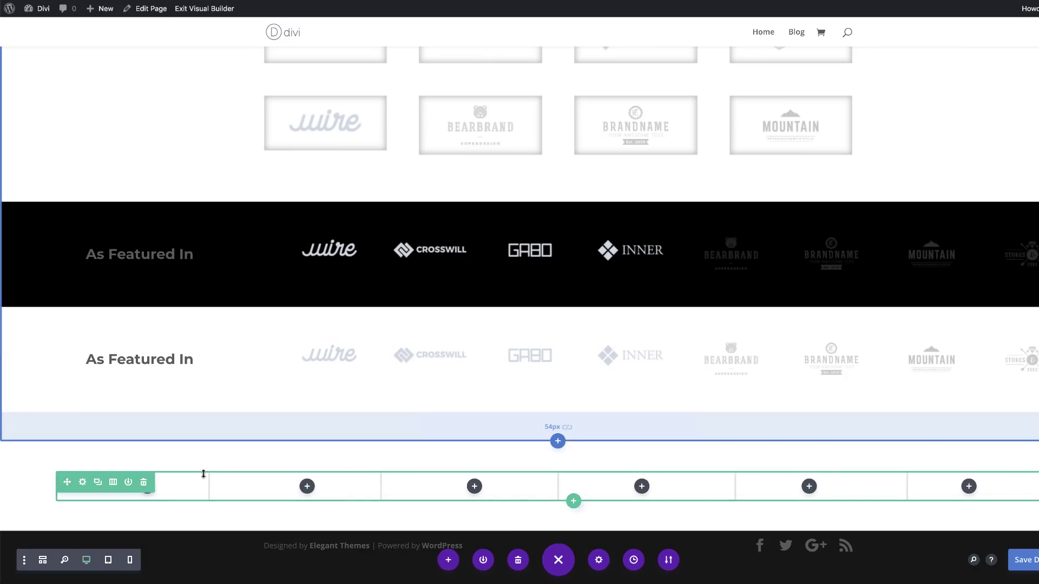
Add an Image module with the Wire logo from the media library to the row's second column and save it
click(307, 486)
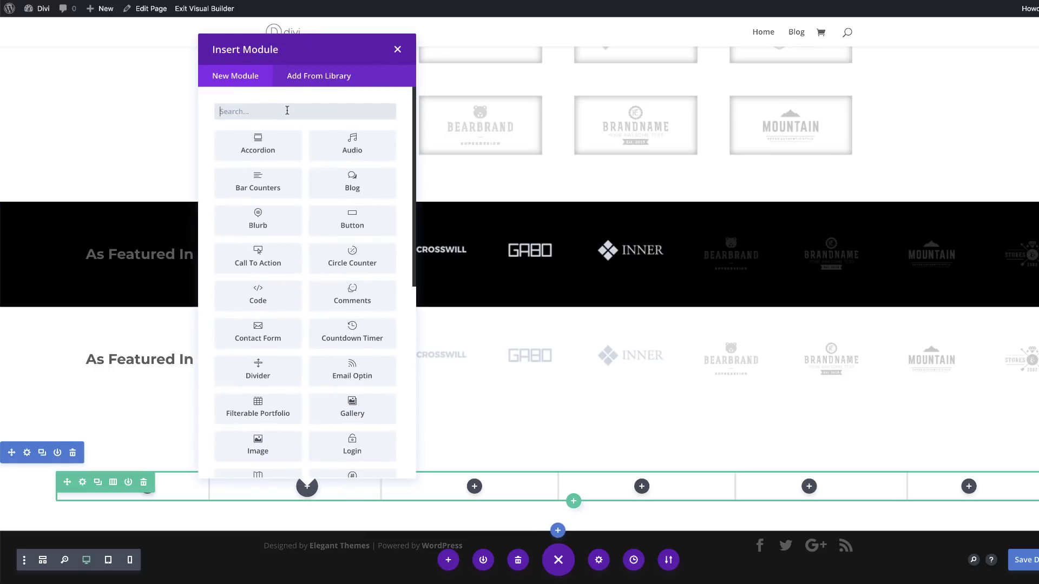
text(i)
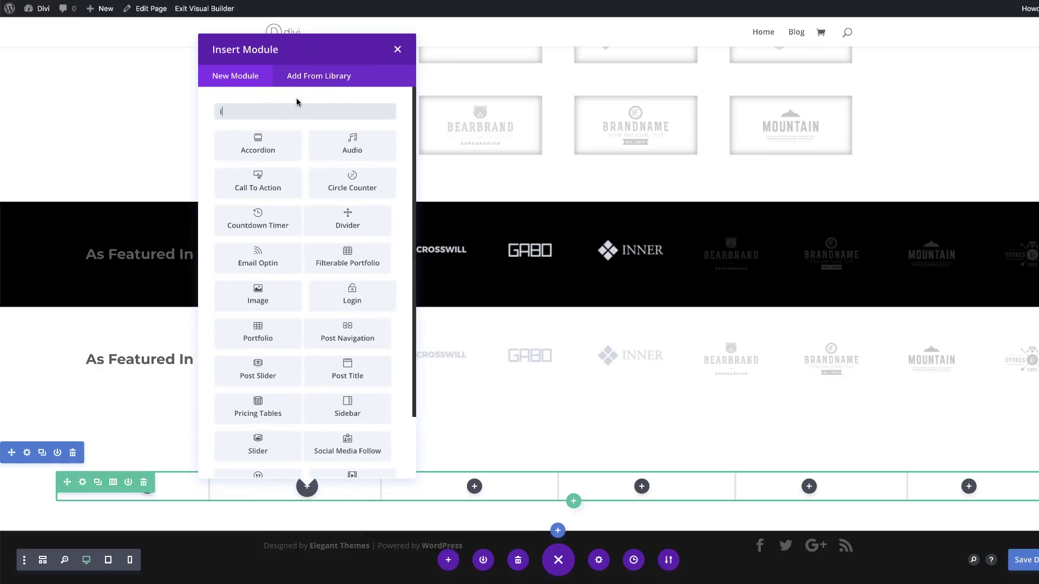
text(mage)
click(283, 158)
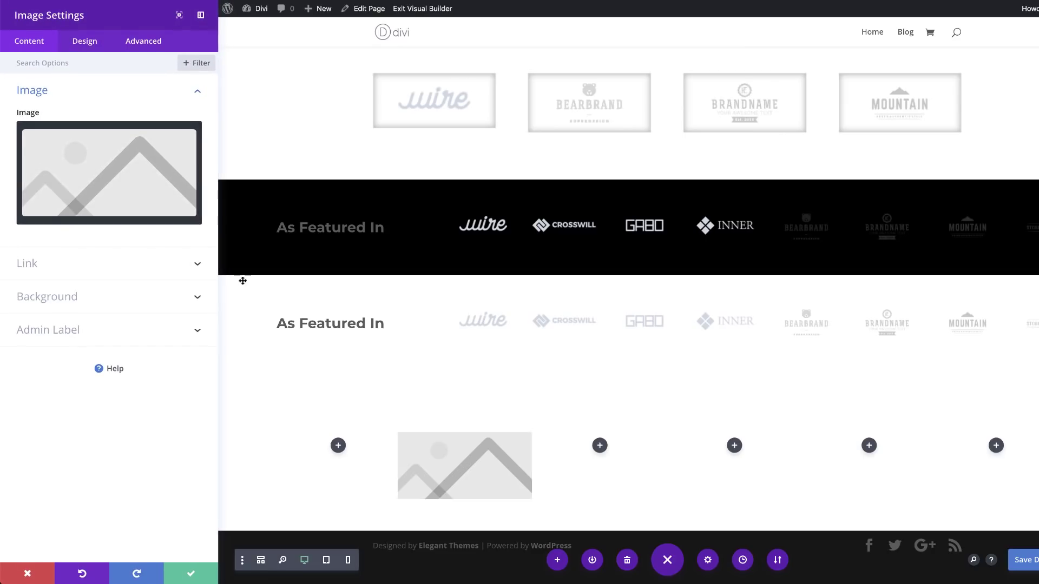
click(148, 176)
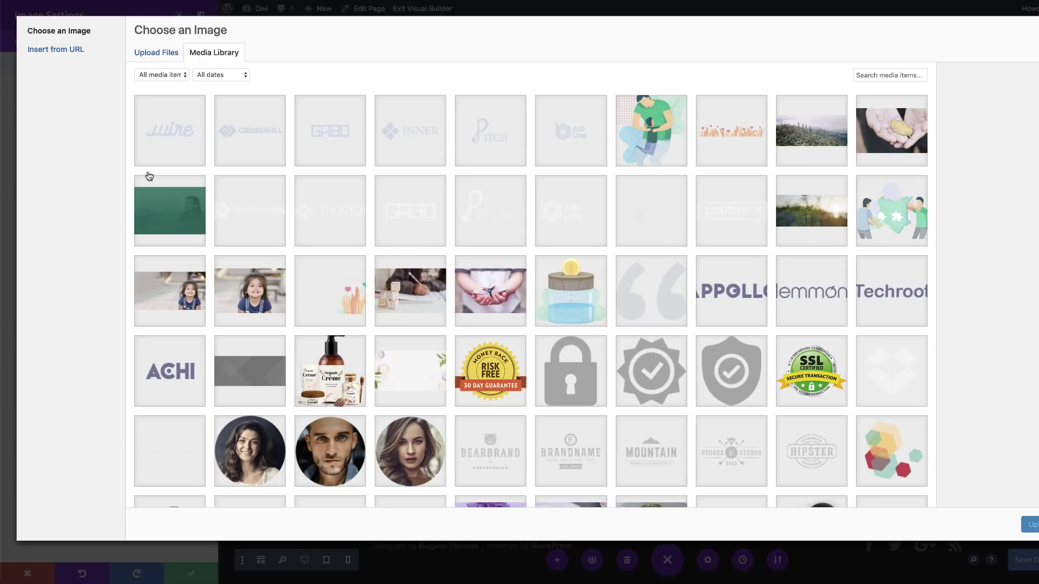
click(179, 130)
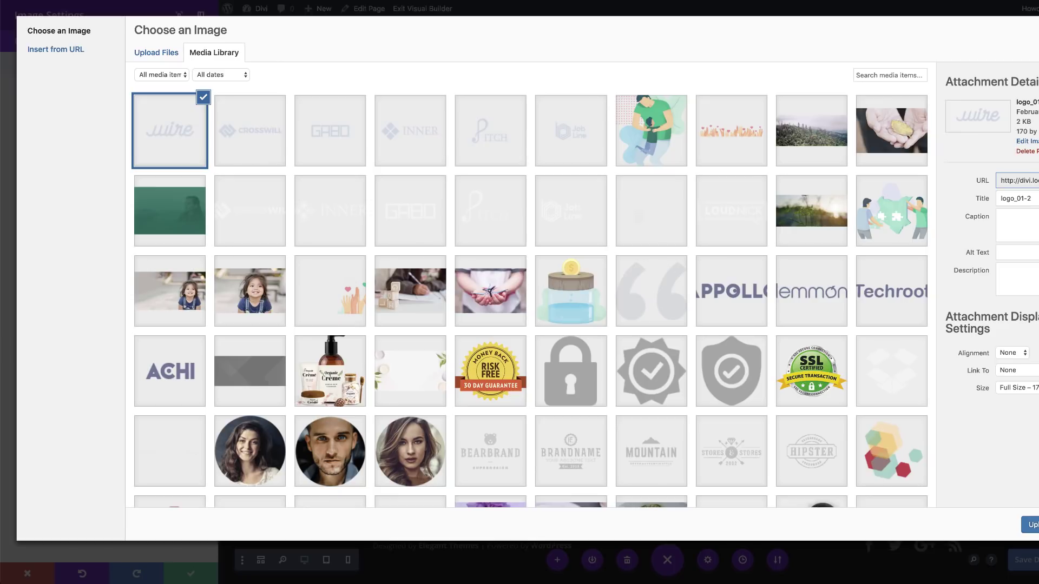
click(1030, 525)
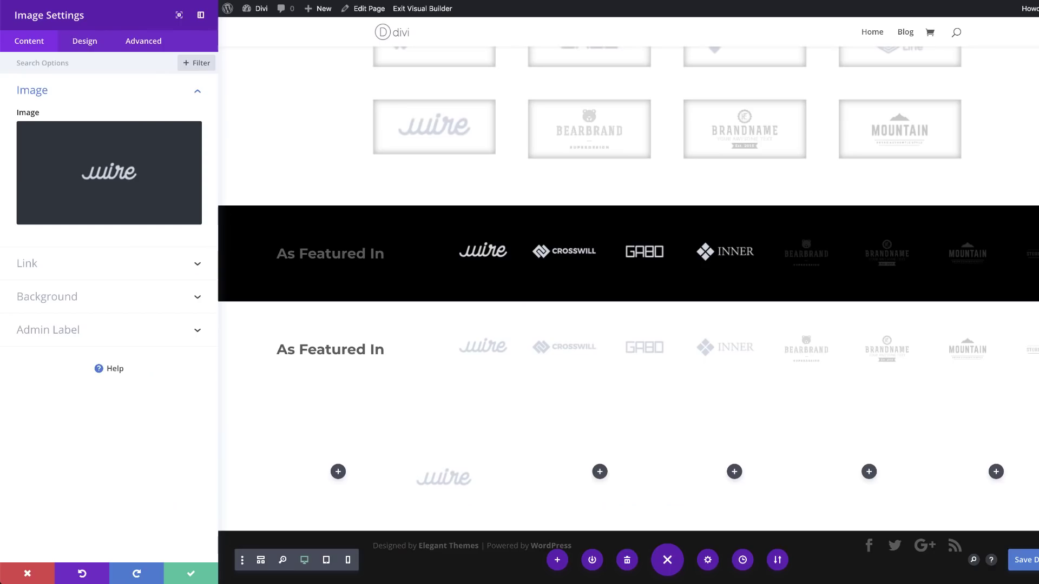
click(191, 574)
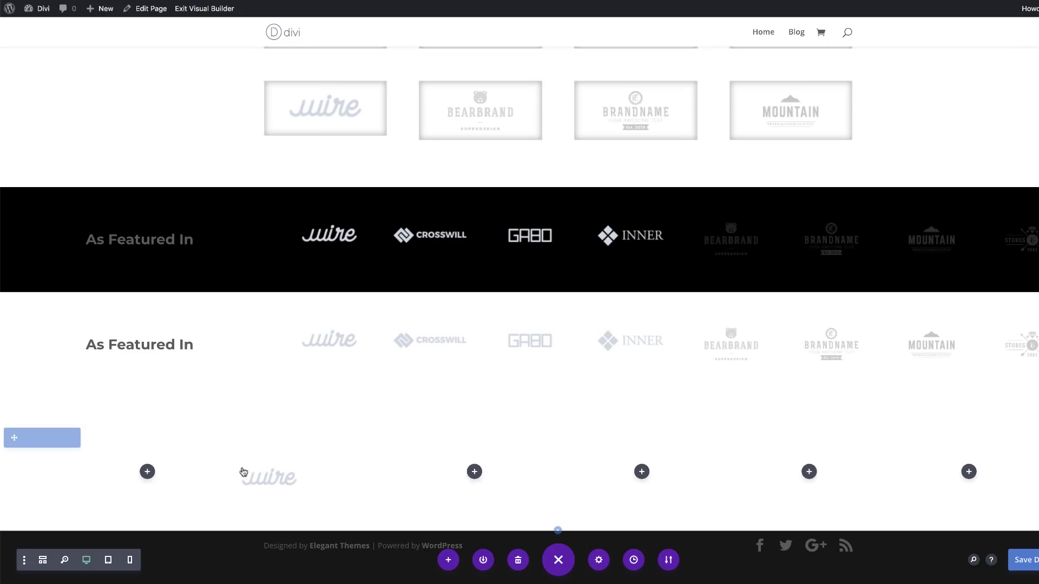
mouse_move(289, 476)
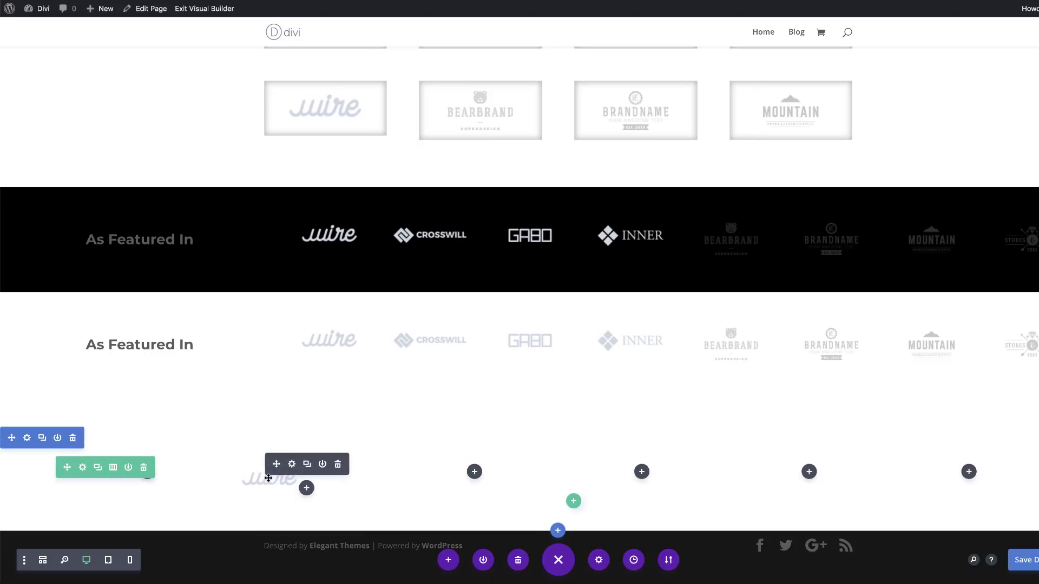
click(293, 466)
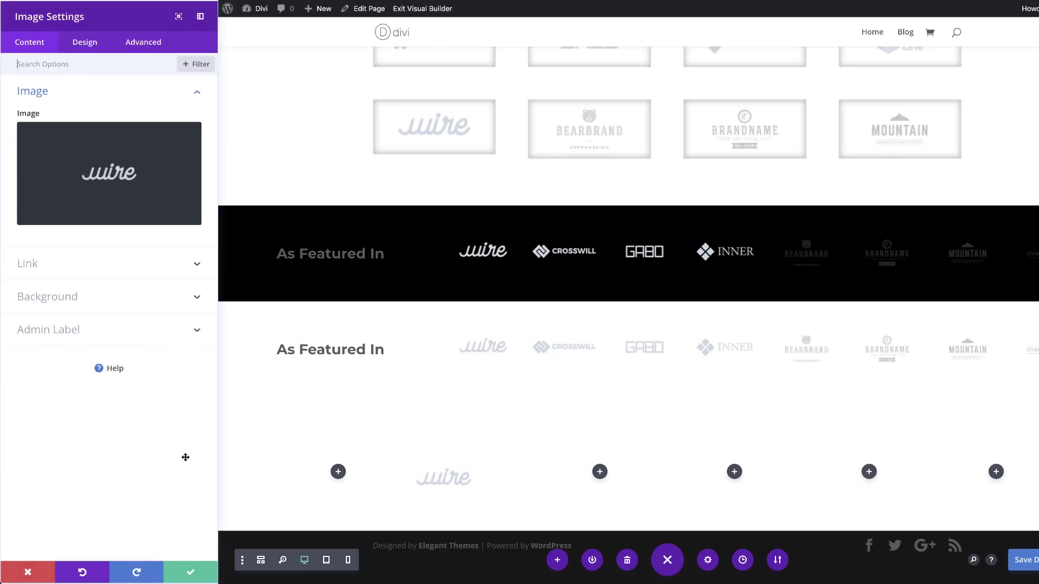
click(27, 574)
Copy the Wire logo image module into the third, fourth, fifth and sixth columns of the row
mouse_move(268, 479)
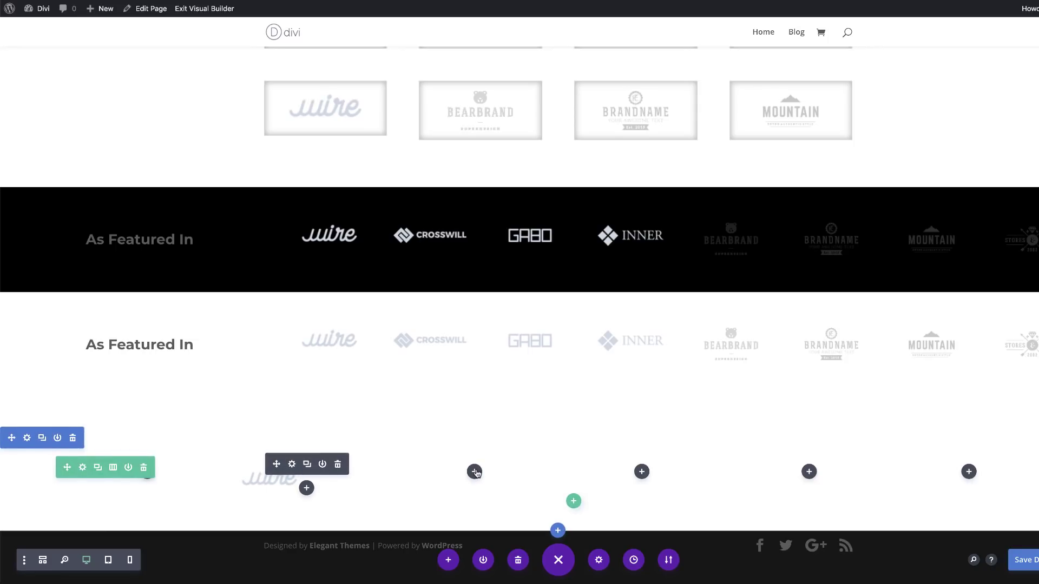
key(ctrl+v)
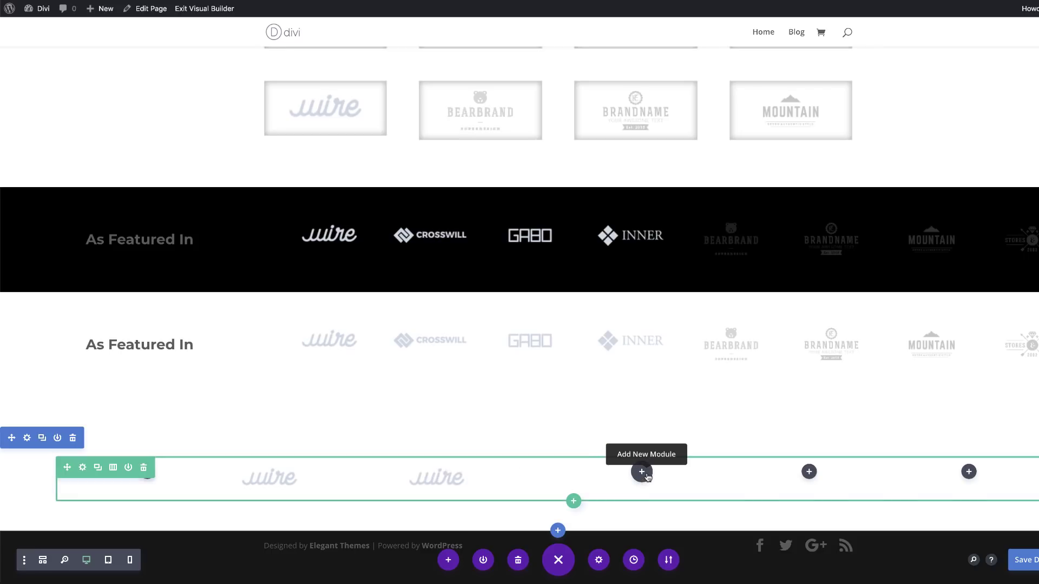
key(ctrl+v)
key(ctrl+v)
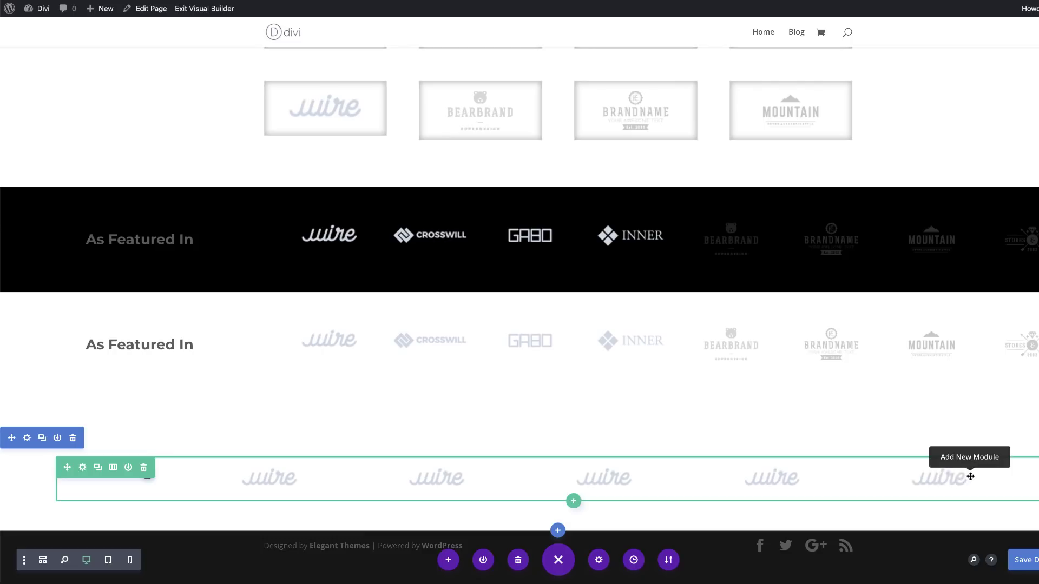
click(969, 473)
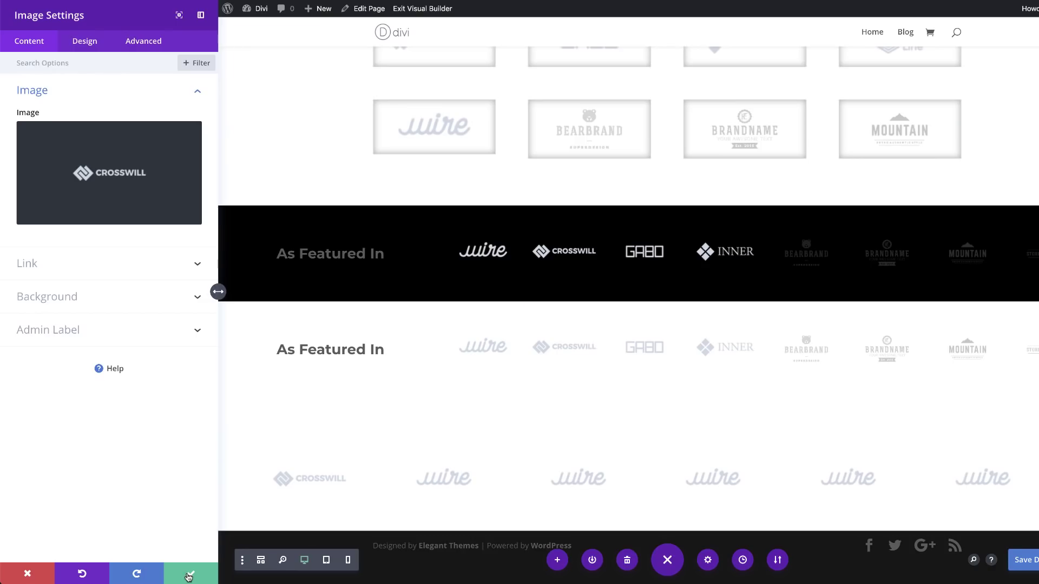
Save the CROSSWILL logo image in the first column and replace the third column's logo with INNER, saving that module too
click(189, 577)
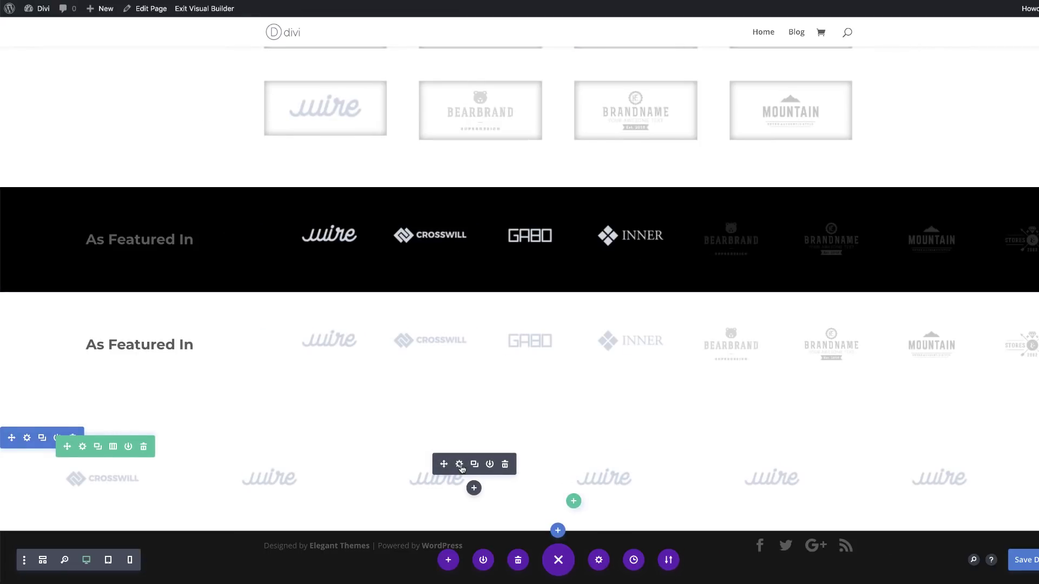
click(460, 465)
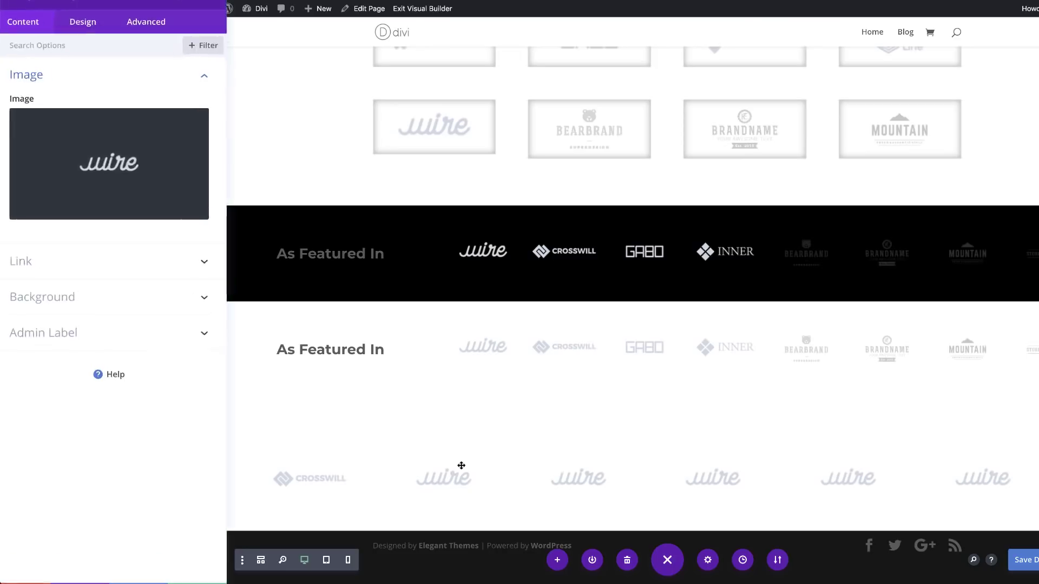
click(148, 174)
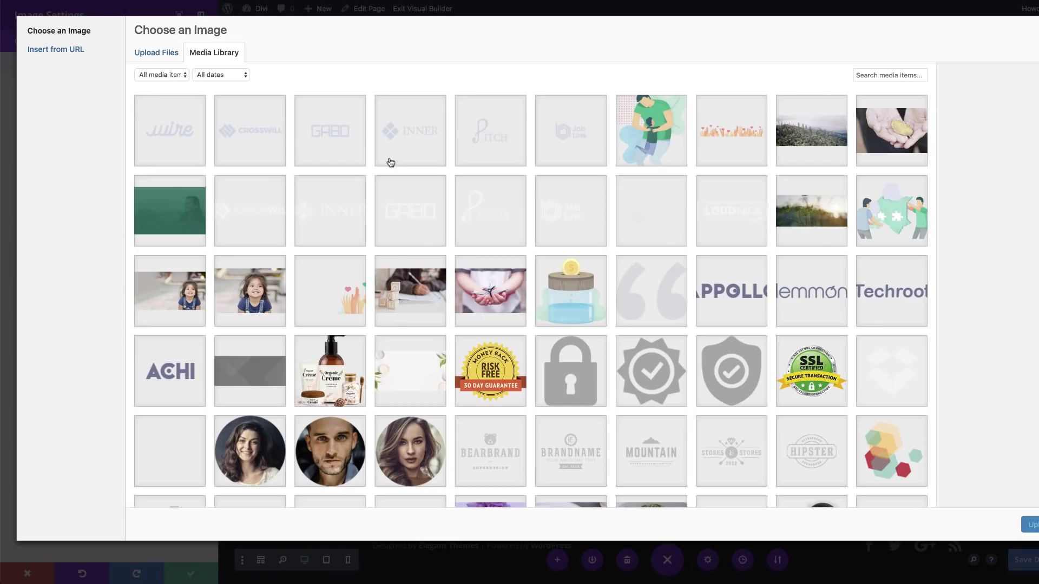
click(411, 146)
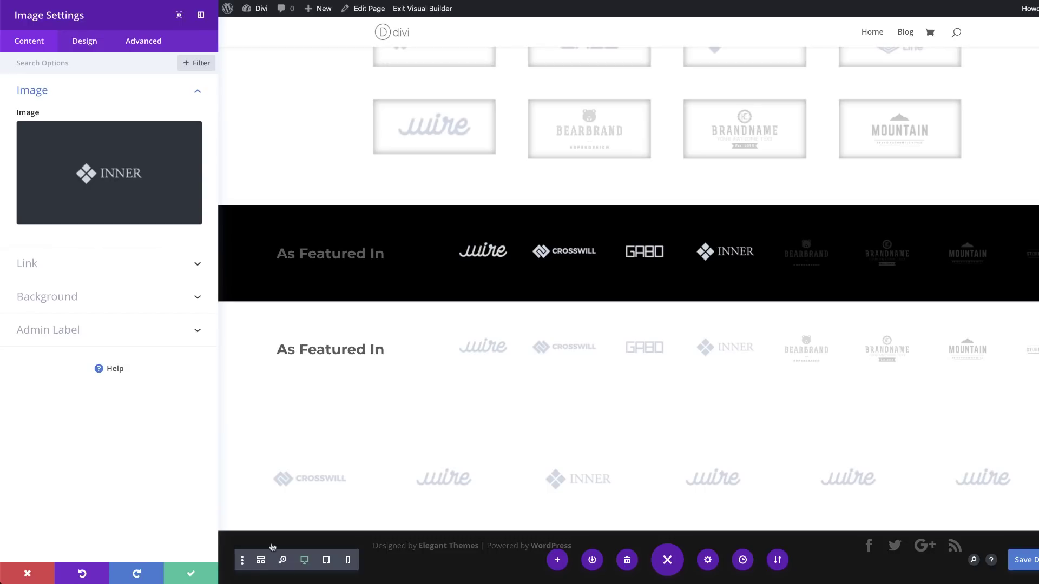
click(192, 575)
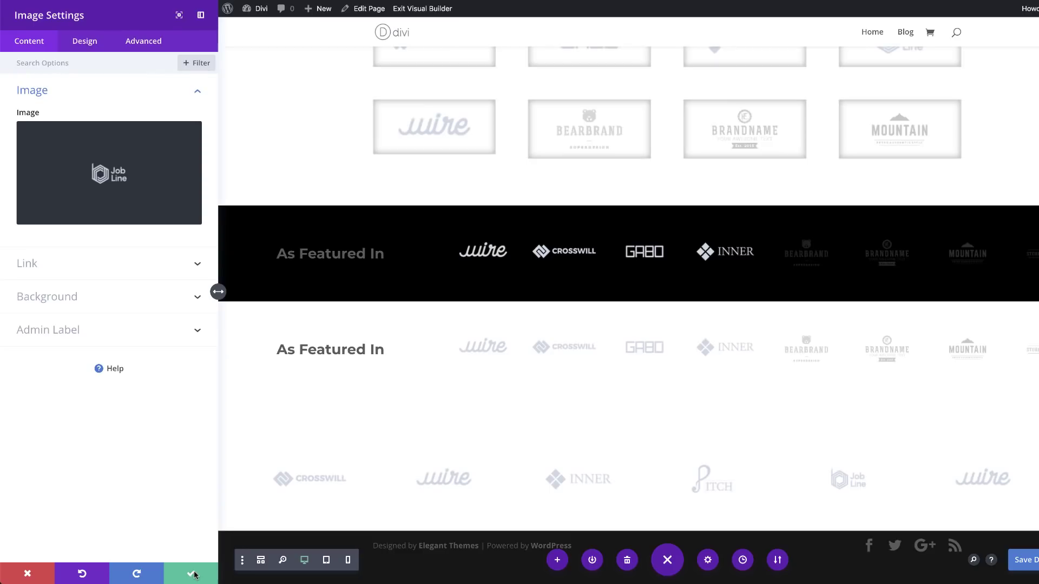
Save the Job Line logo module, duplicate the logos in columns two to five, and duplicate those in columns three and four once more
click(191, 575)
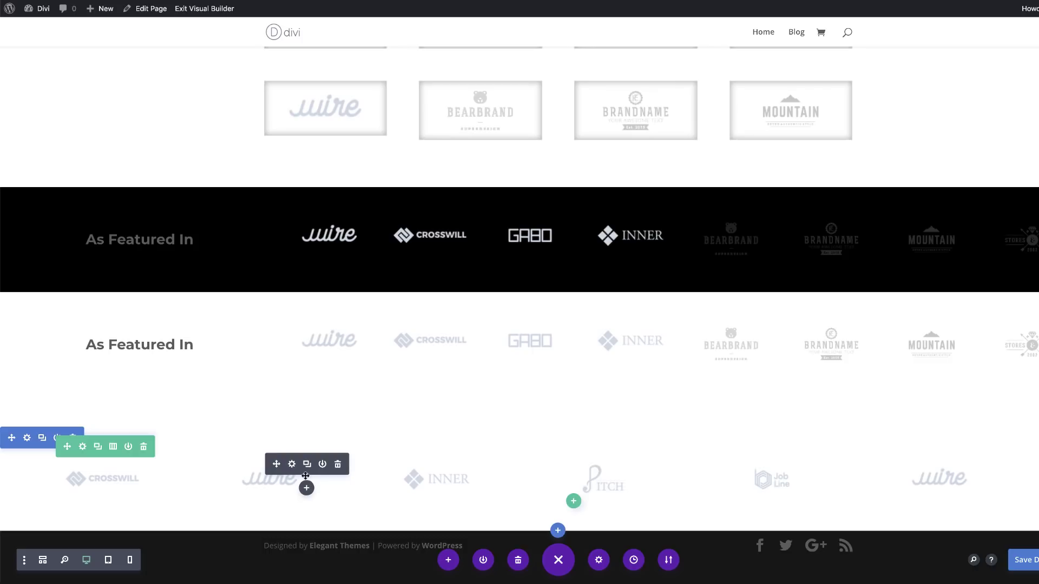
click(307, 465)
click(475, 454)
click(642, 454)
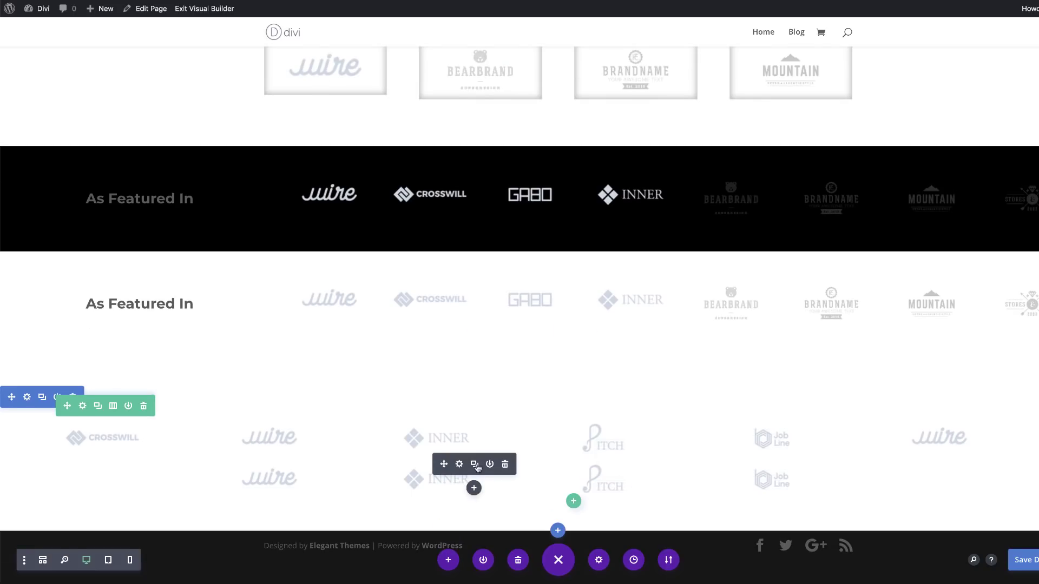
click(475, 464)
click(650, 464)
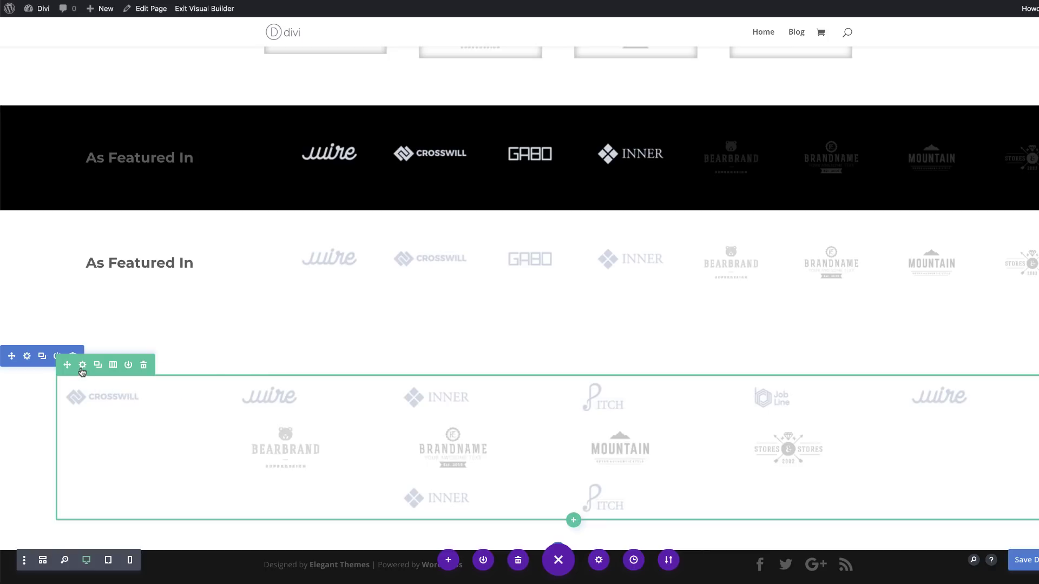
Add "align-items: center;" to the Main Element custom CSS of the six-column logo row
click(82, 365)
click(150, 48)
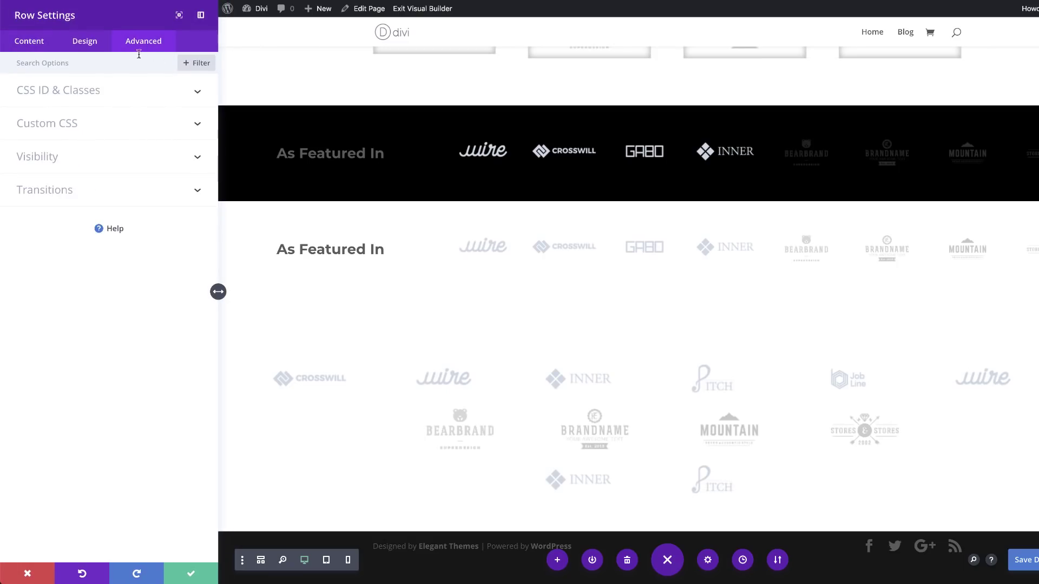
click(66, 126)
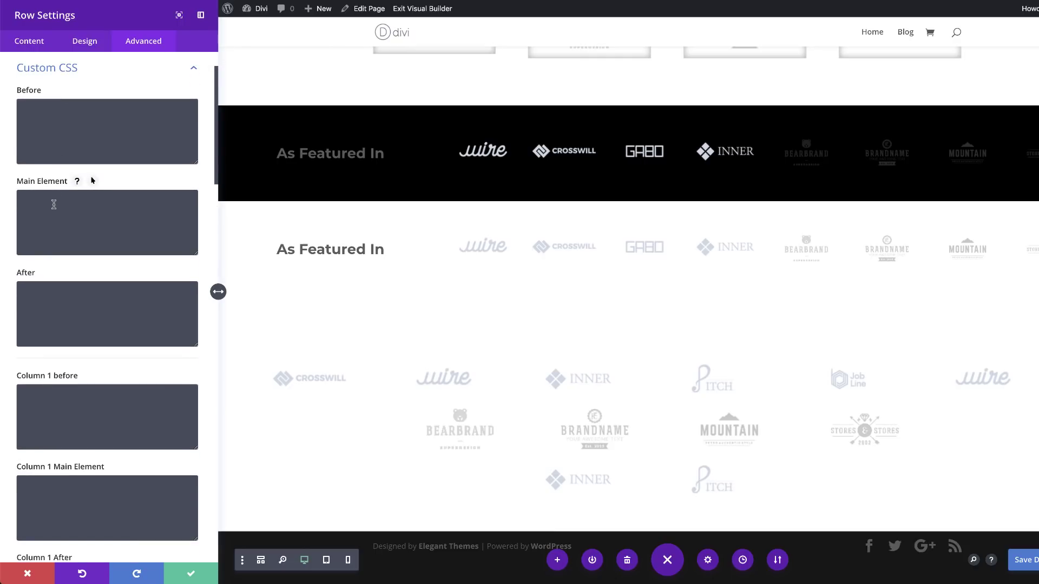
text(align-items: center;)
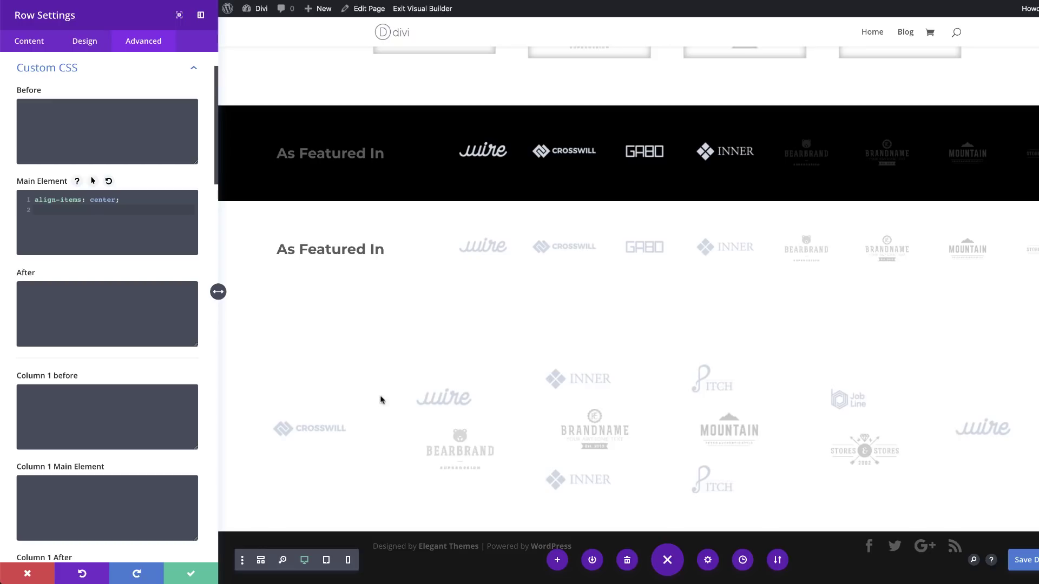
Replace the row's Main Element CSS with "align-items: flex-end;" and save the row settings
triple_click(124, 204)
text(align-items: flex-end;)
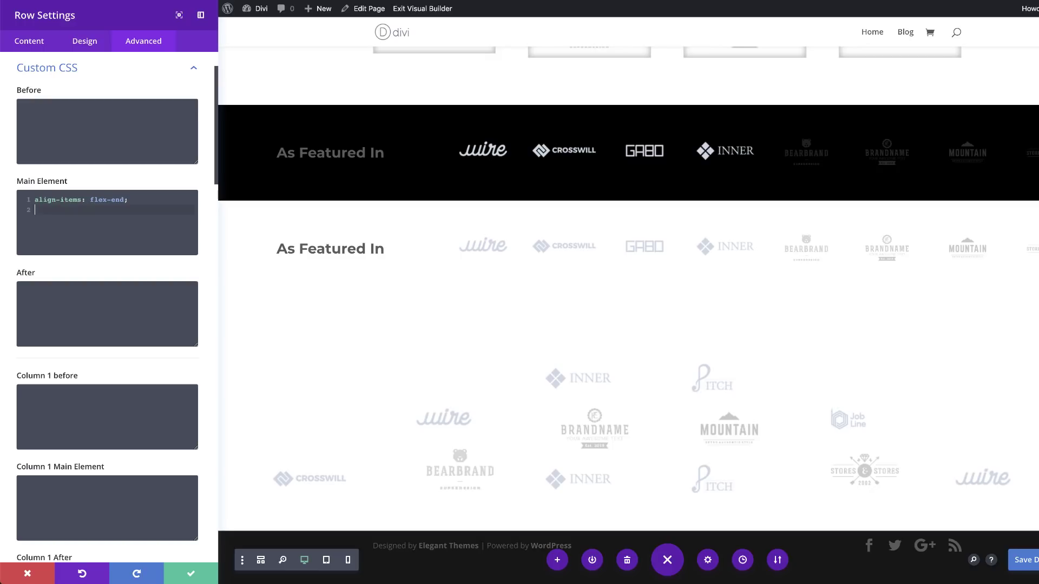
click(192, 577)
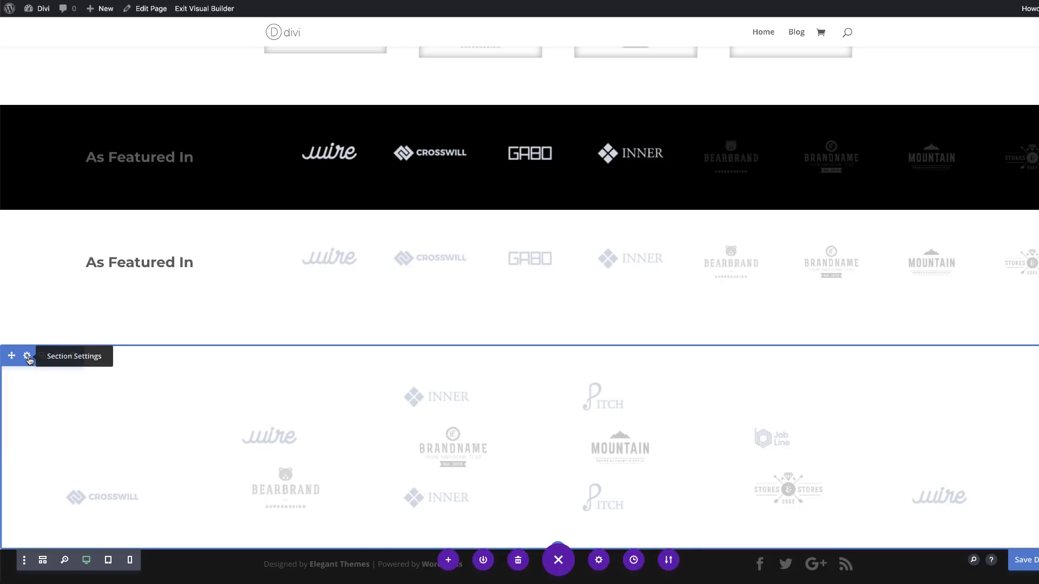
Set the background color of the section holding the six-column logo row to #2a3443
click(27, 356)
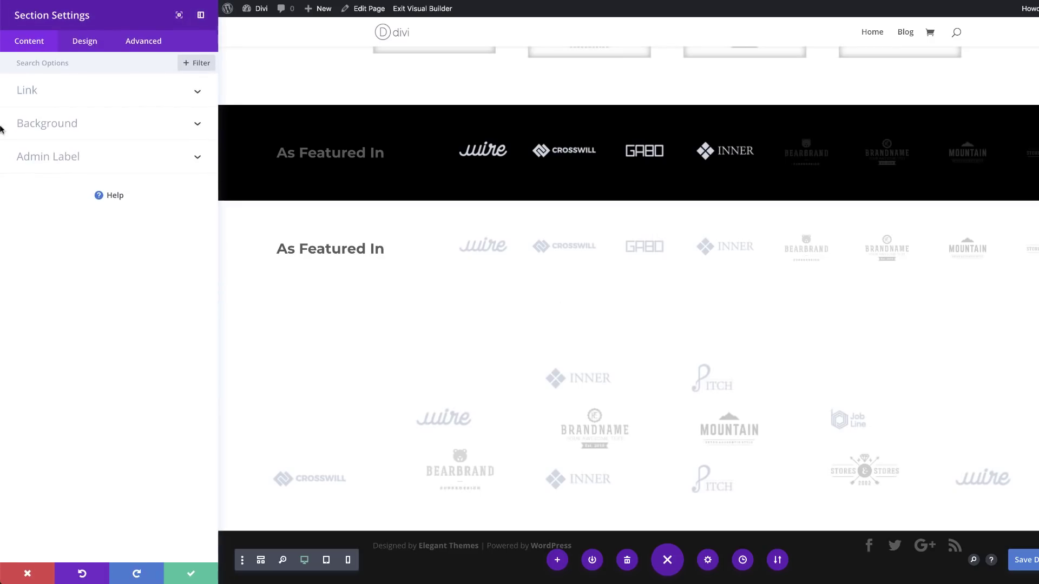
click(75, 128)
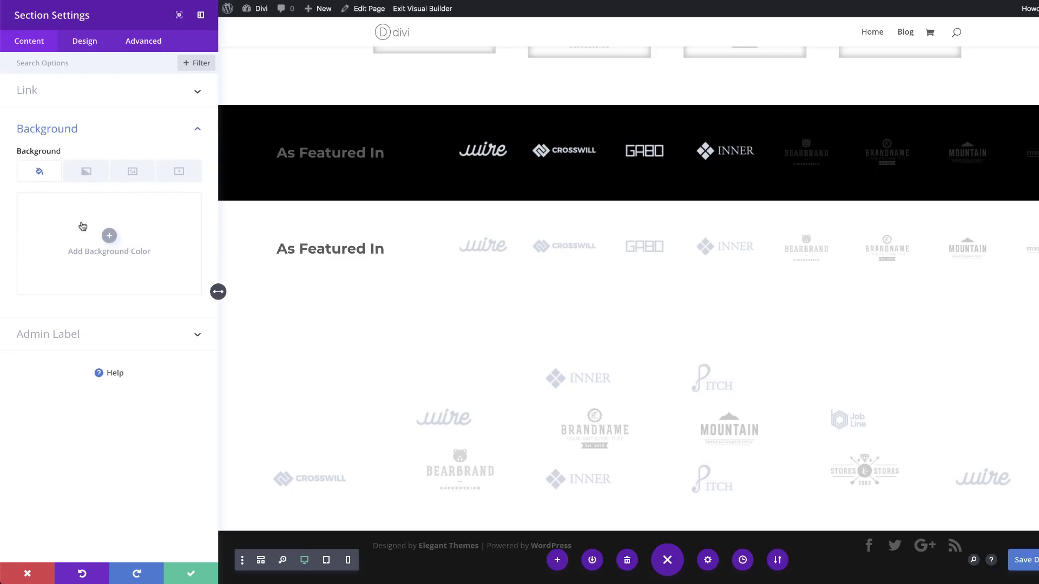
click(110, 238)
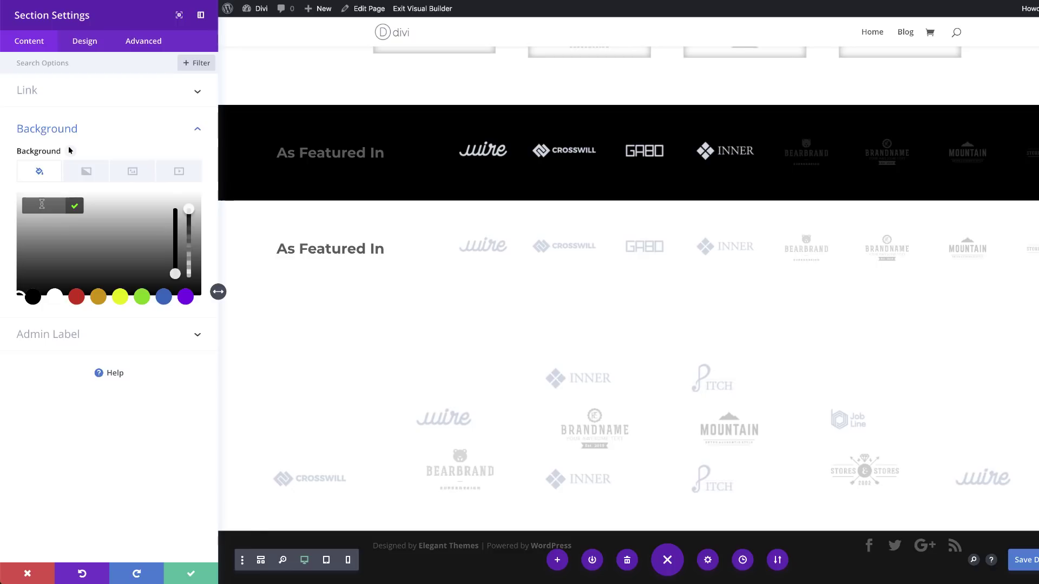
text(#2a3443)
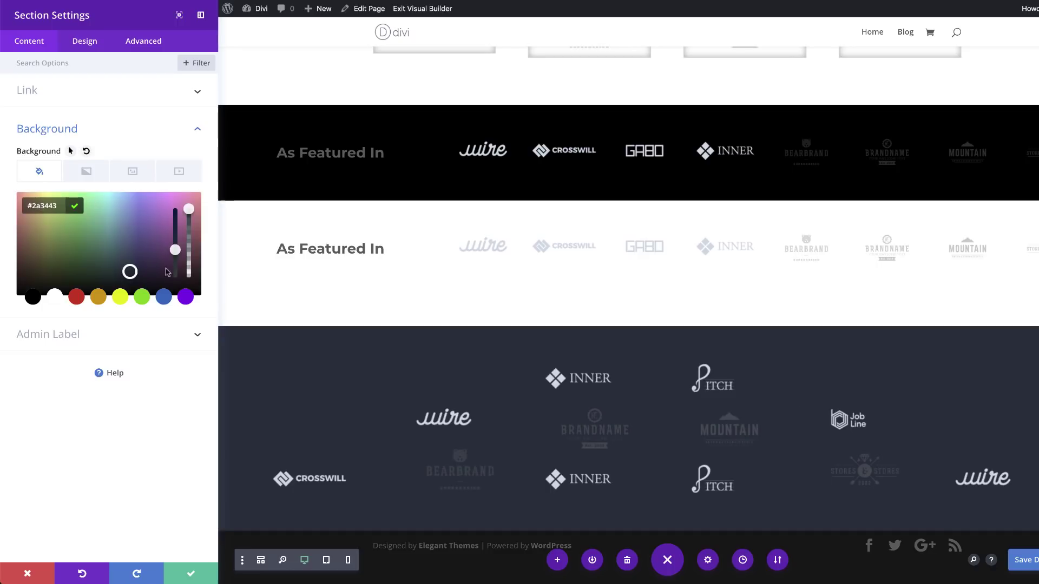
Give the section a layered V-shaped top divider and flip it vertically
click(85, 42)
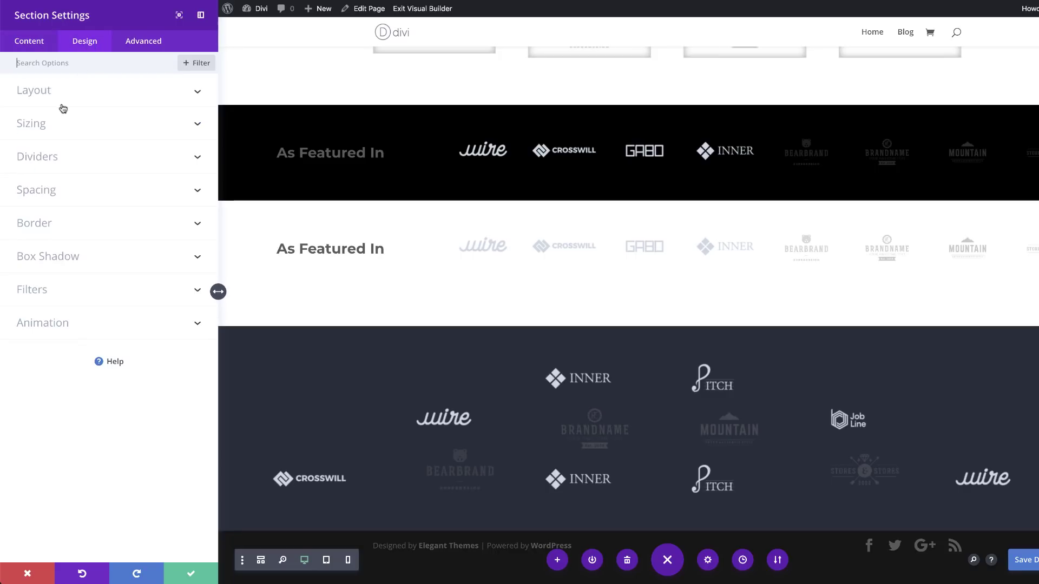
click(56, 158)
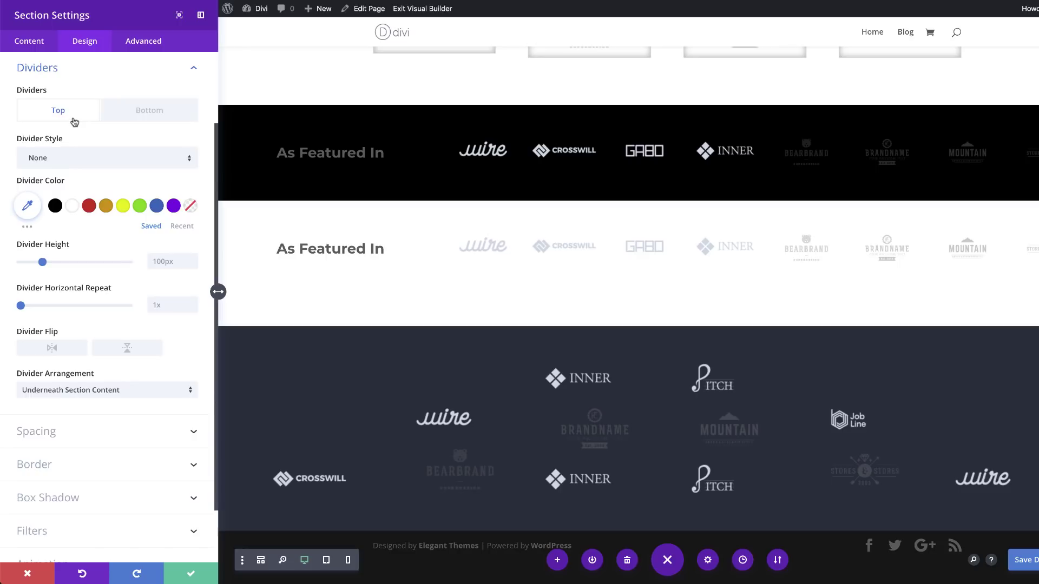
click(87, 160)
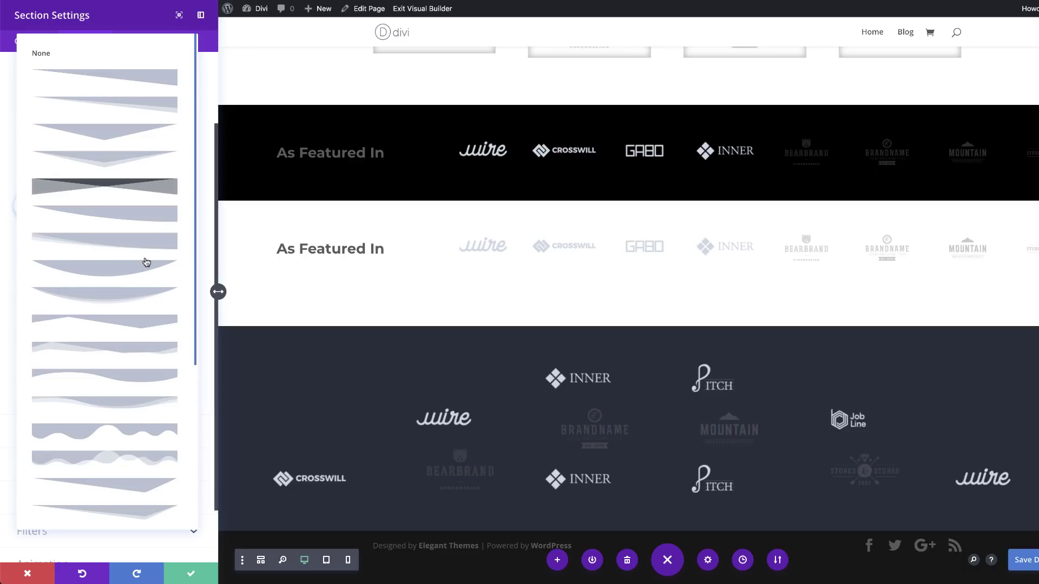
scroll(141, 303, down, 2)
scroll(149, 433, down, 2)
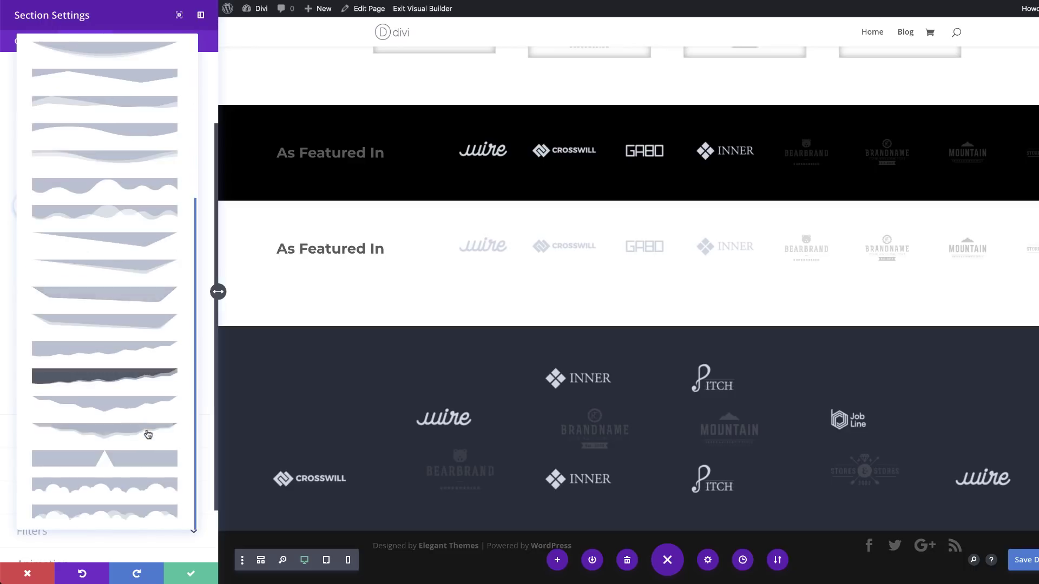
click(147, 433)
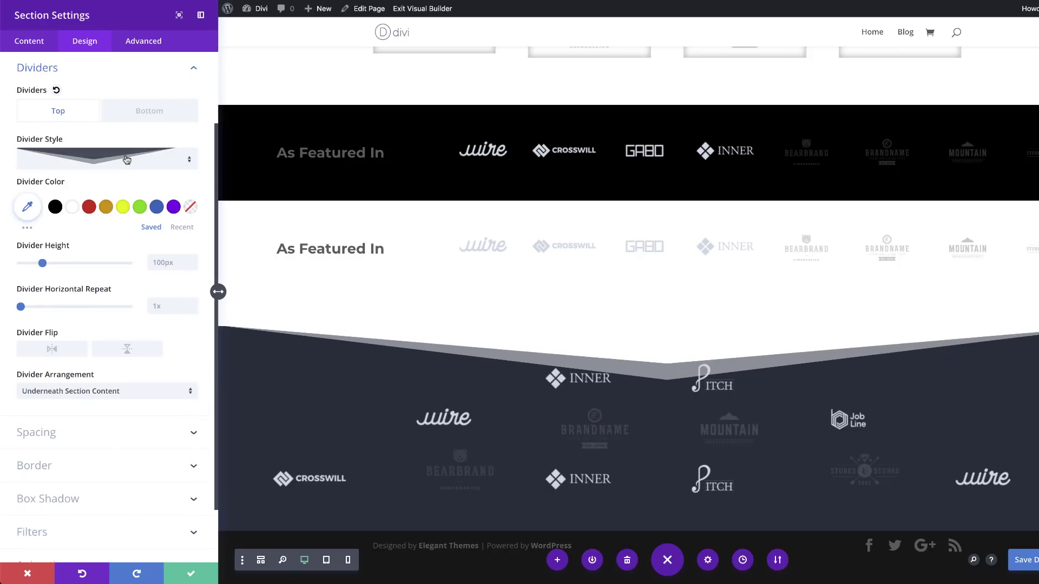
click(134, 351)
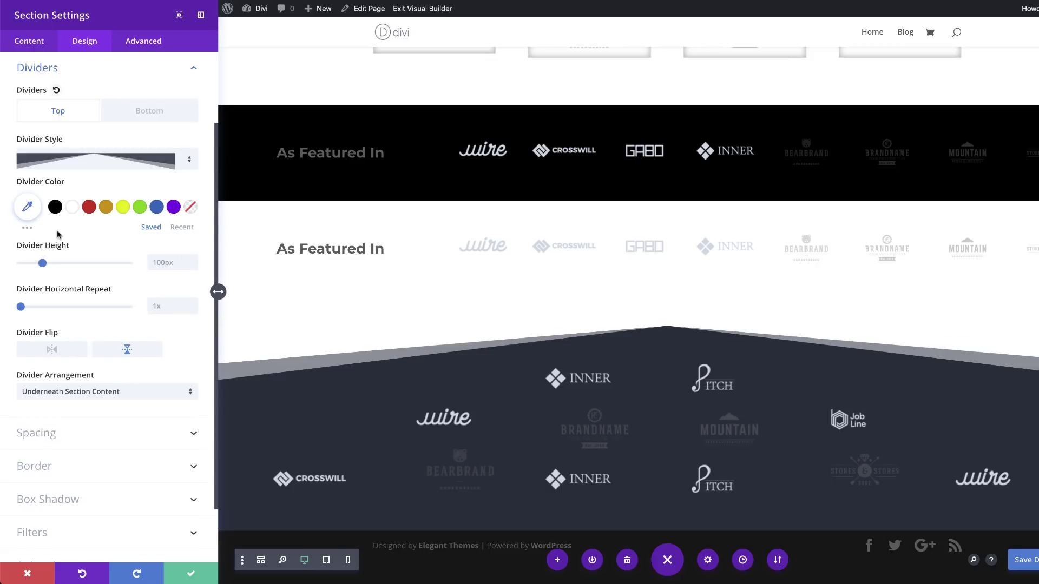
Set the top divider's color to rgba(255,255,255,0.03)
click(28, 209)
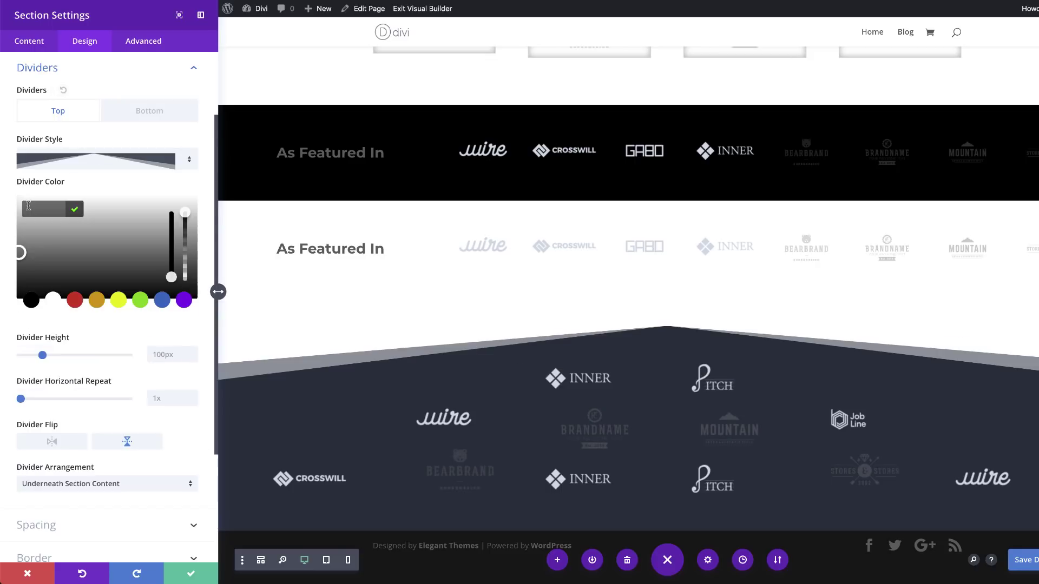
click(185, 215)
drag(188, 225, 186, 227)
click(186, 231)
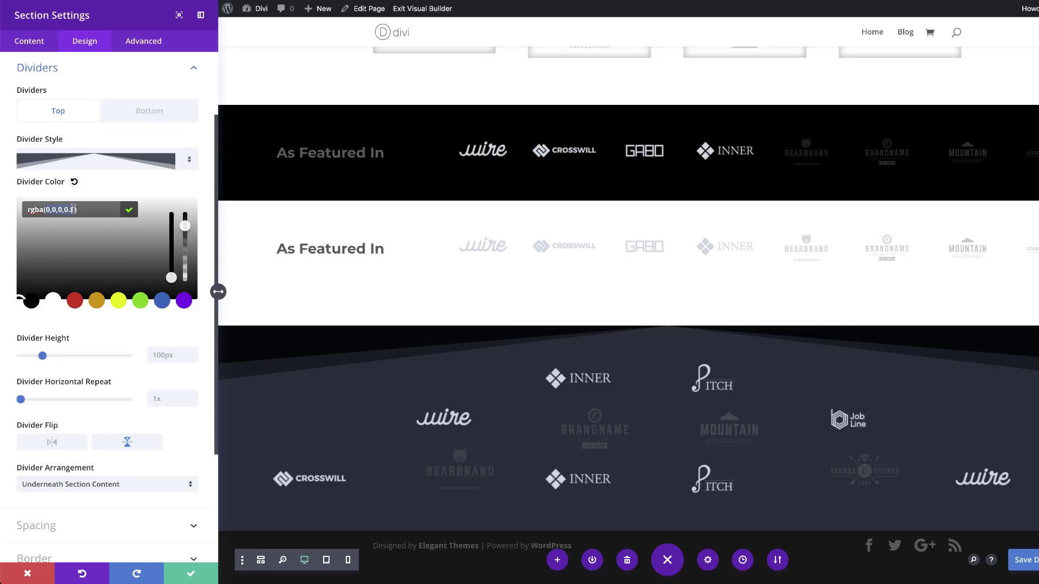
key(ctrl+a)
text(rgba(255,255,255,0.03))
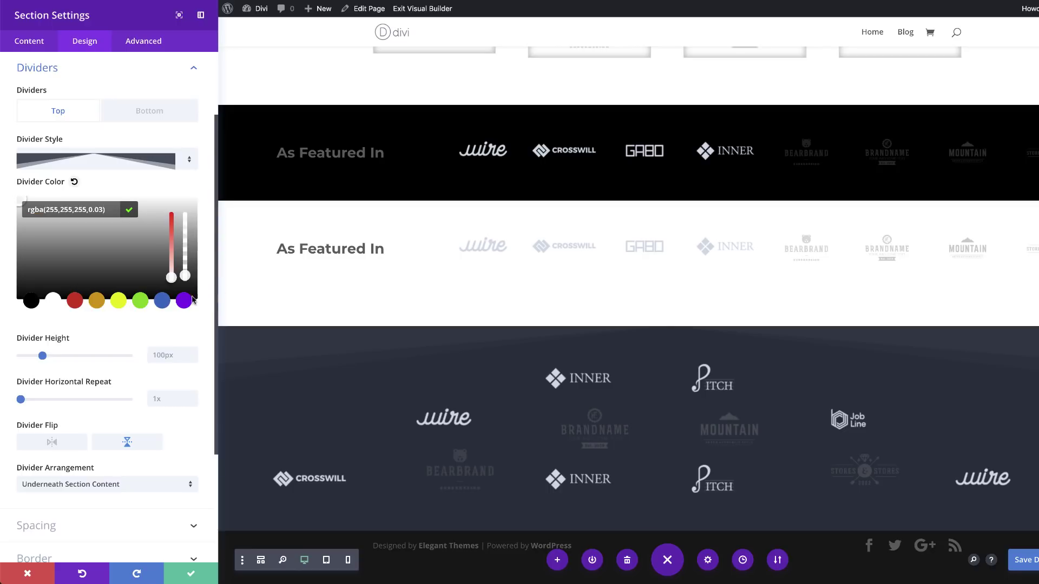
click(158, 355)
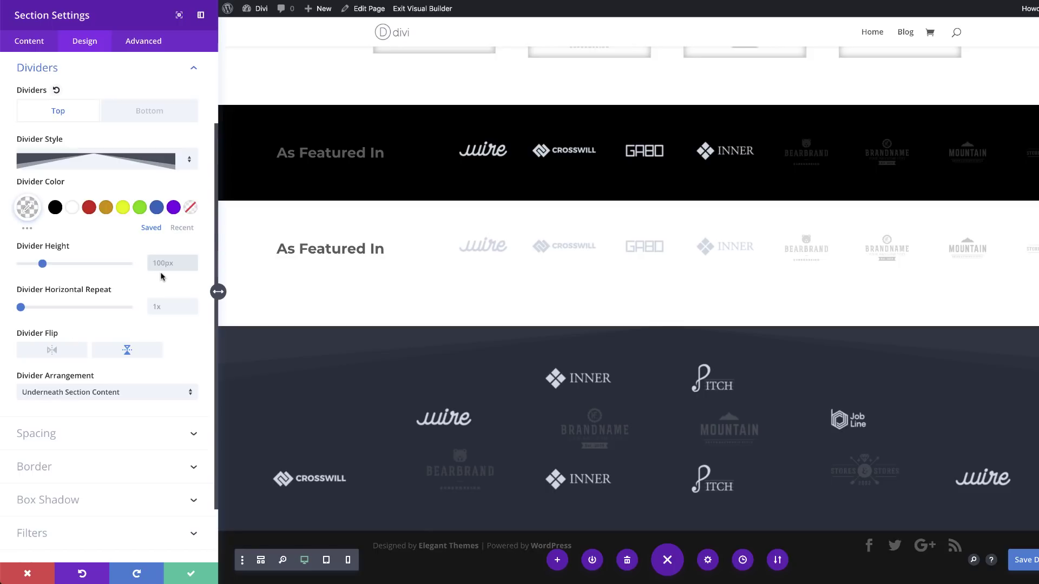
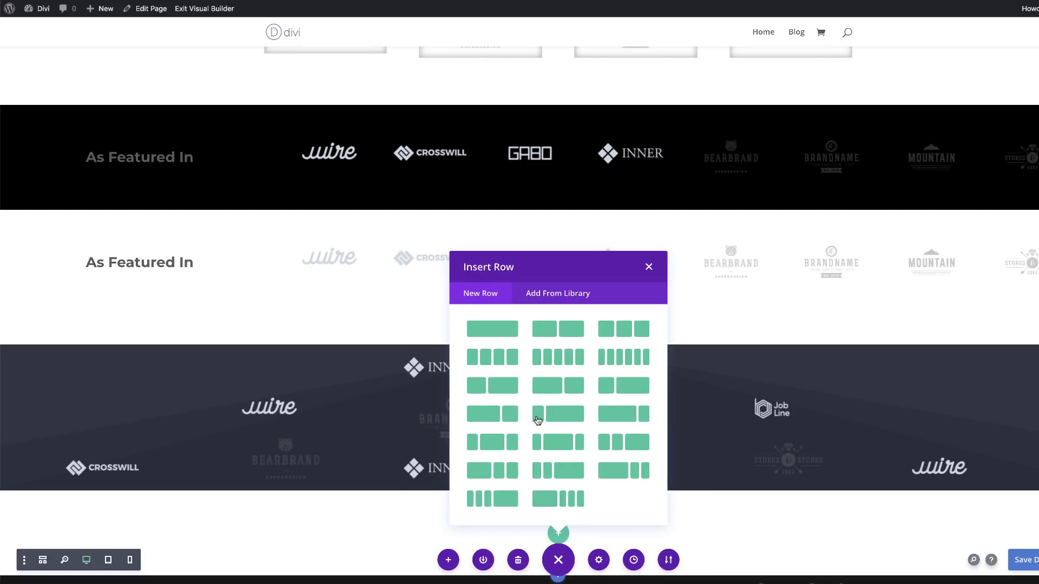
Dismiss the row insertion dialog and set the new empty section's background color to #2a3443
click(649, 268)
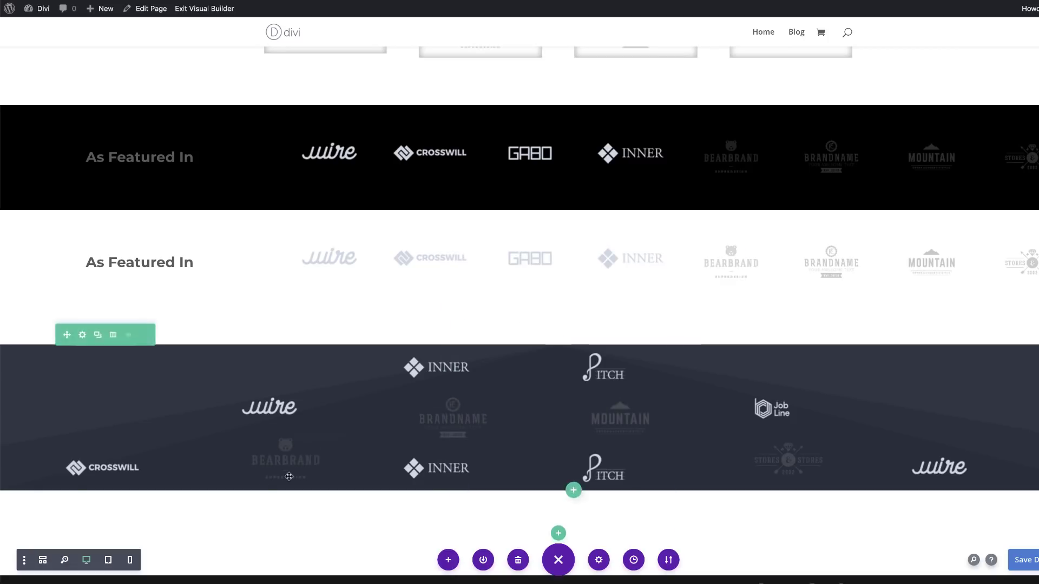
scroll(236, 501, down, 2)
click(27, 457)
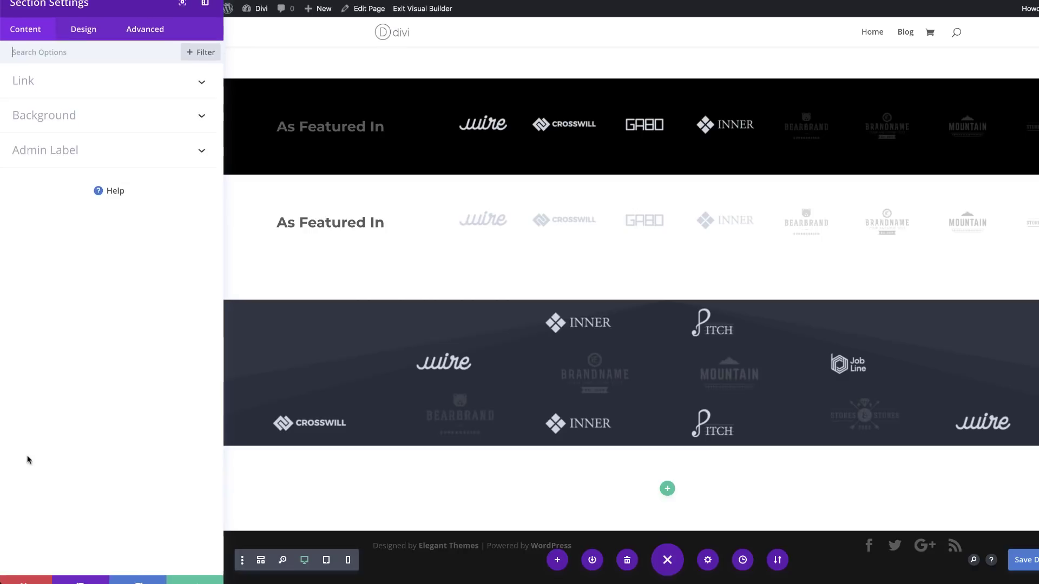
click(71, 123)
click(114, 232)
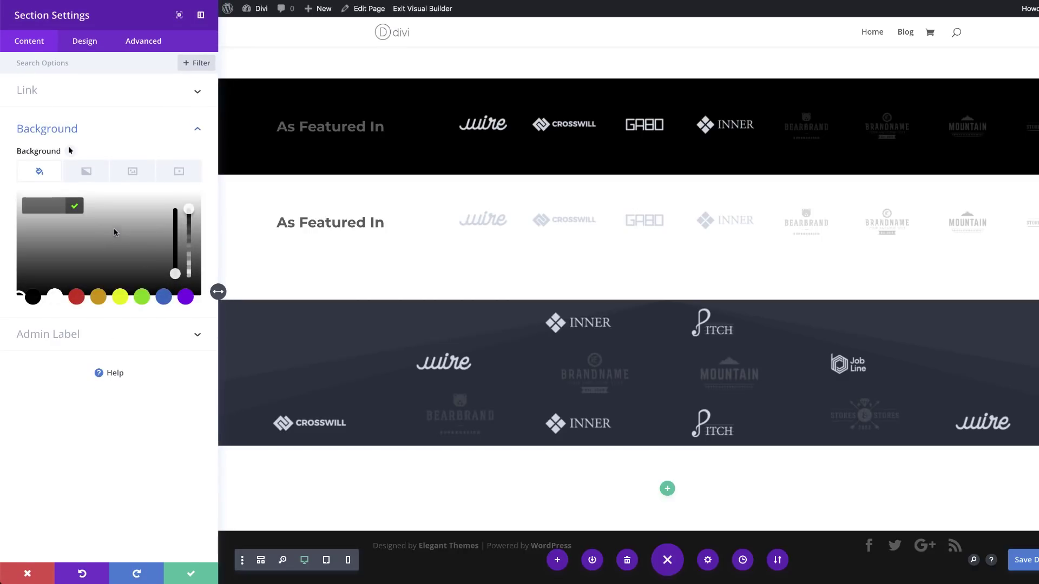
click(41, 203)
text(#2a3443)
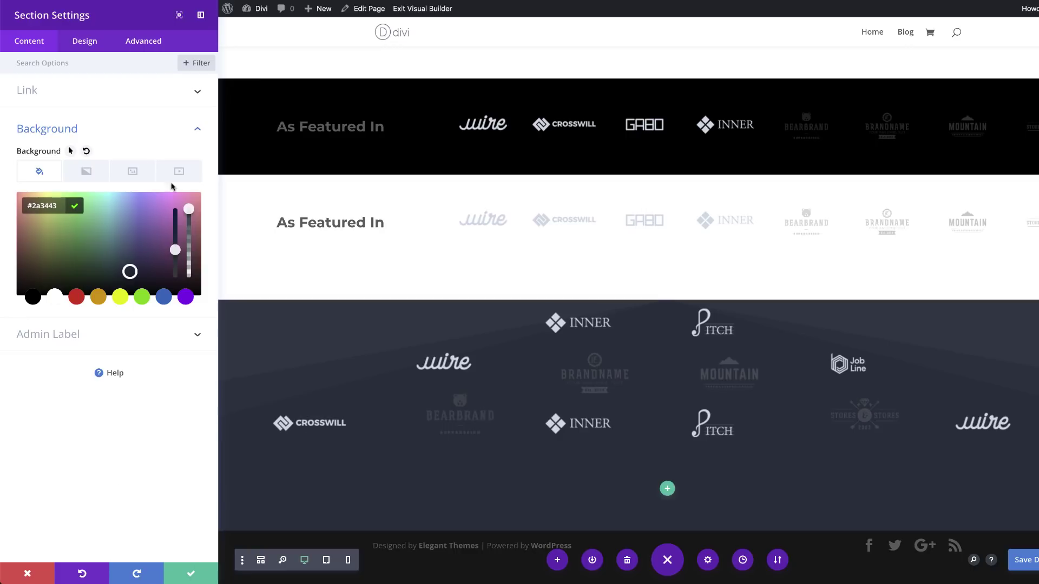
Give the new section a bottom divider in the layered V-shaped style
click(86, 42)
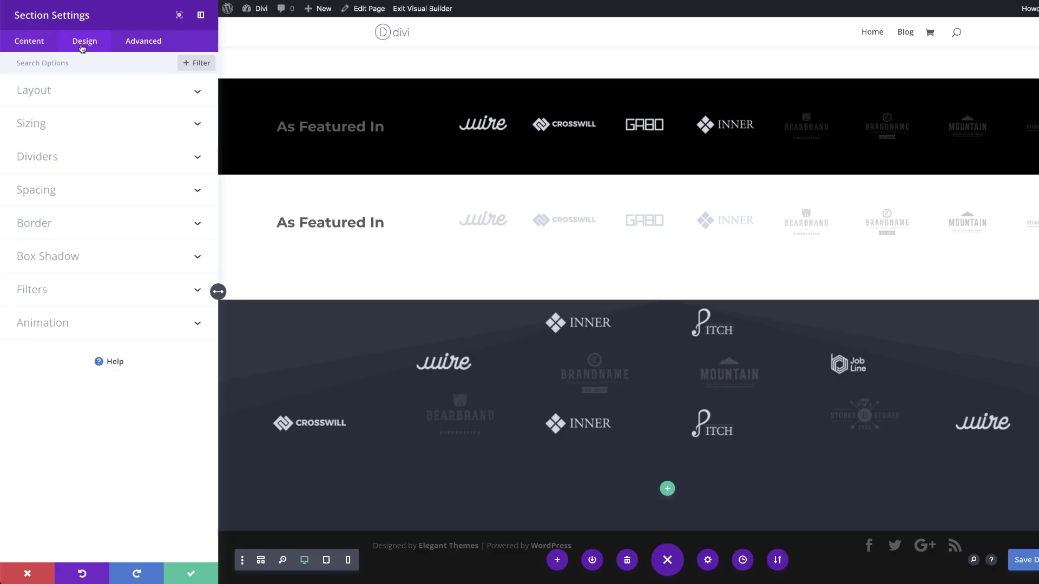
click(51, 162)
click(143, 115)
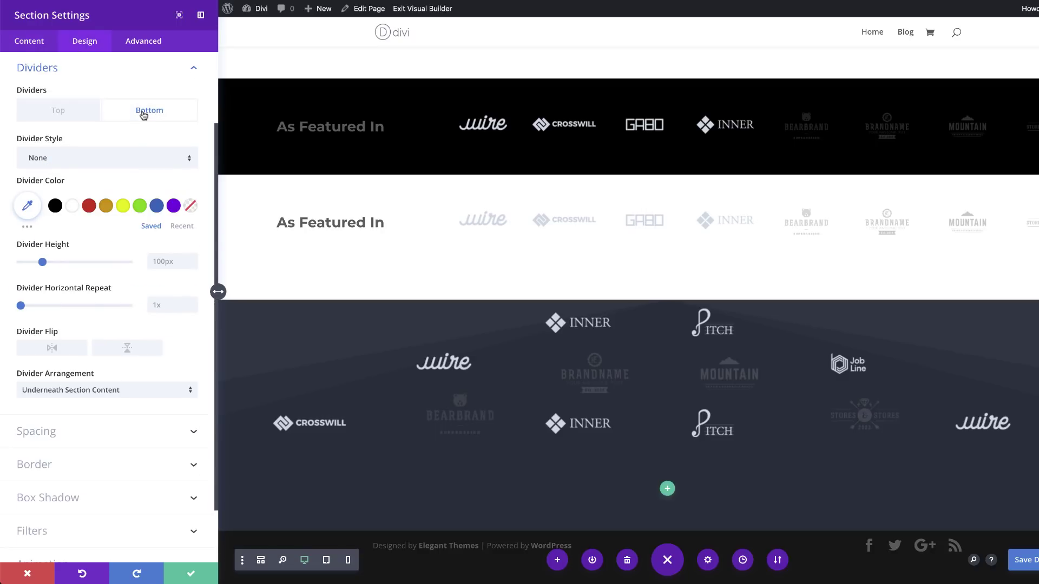
click(135, 158)
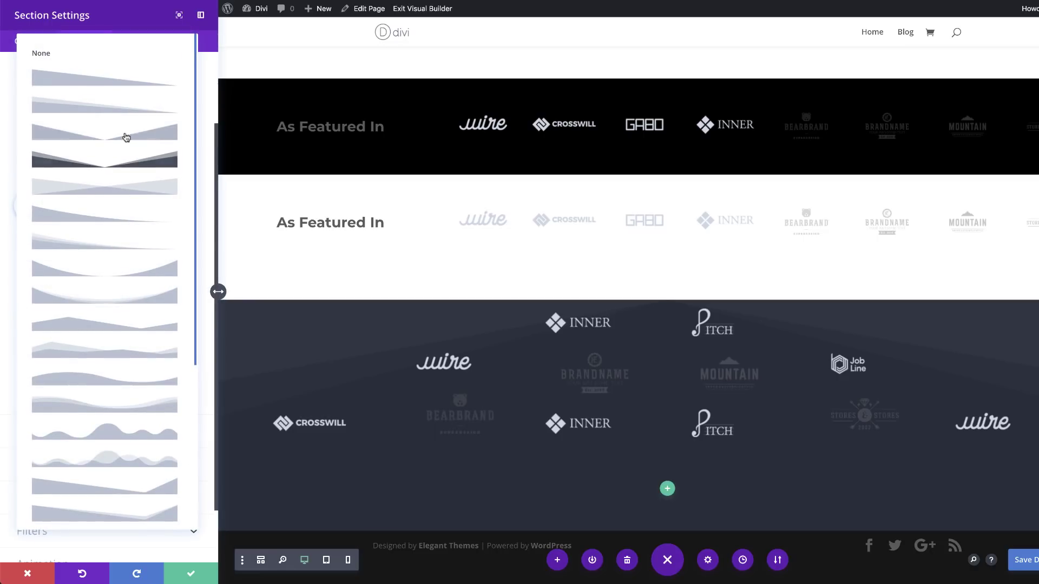
click(136, 158)
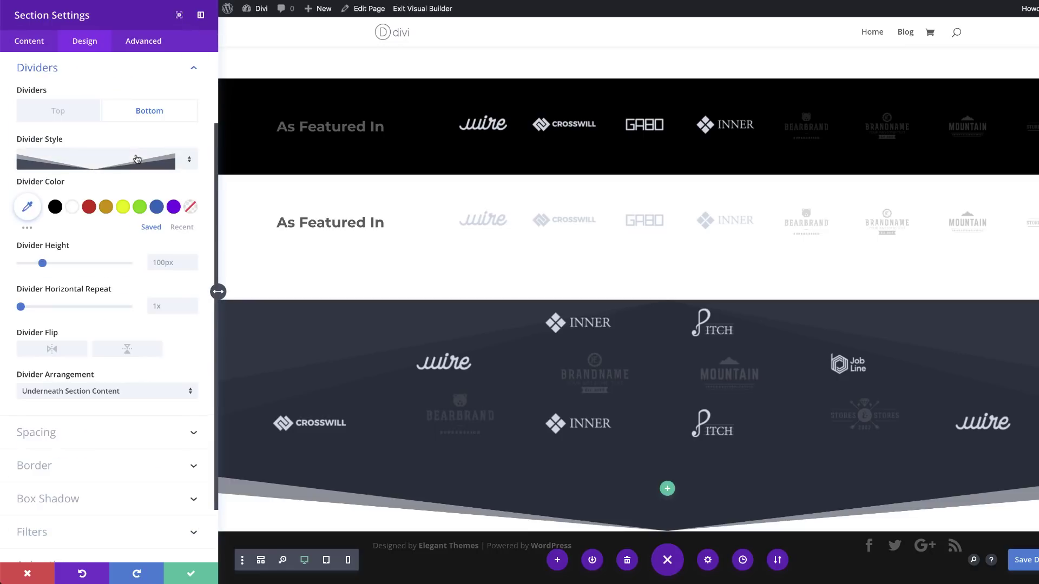
Set the bottom divider's color to rgba(238,238,238,0.09)
click(28, 208)
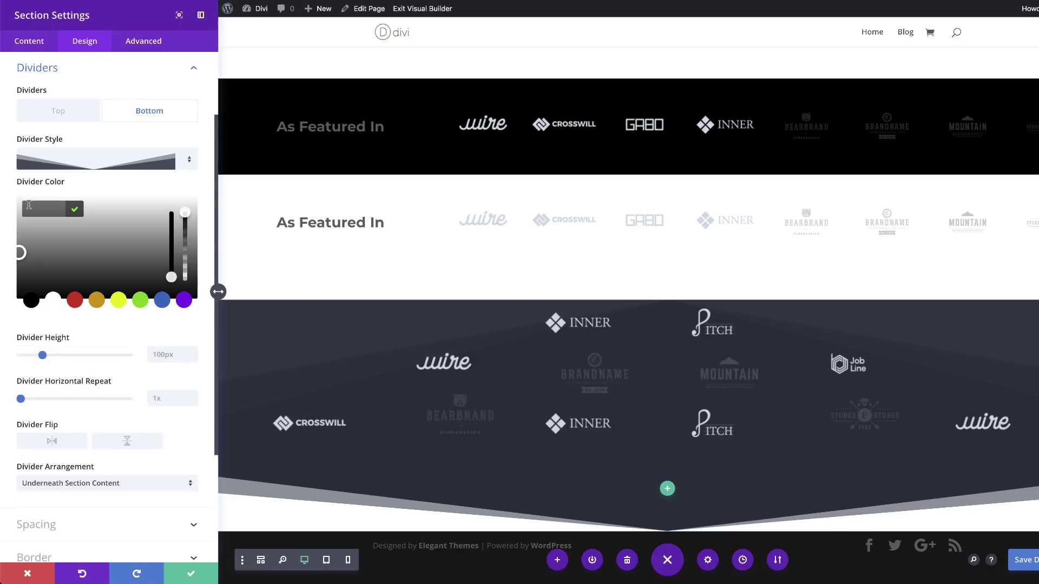
click(184, 220)
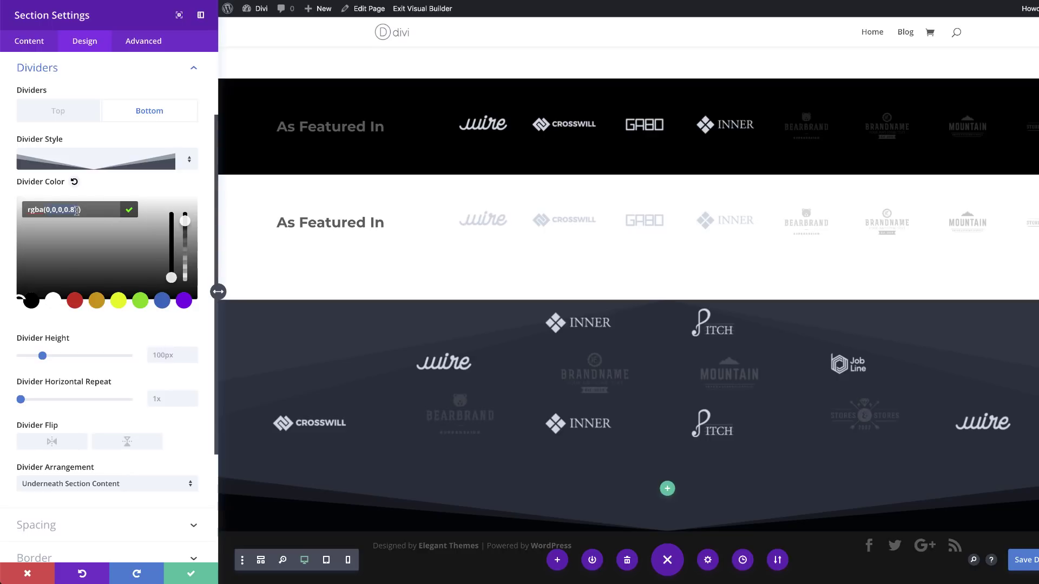
click(74, 182)
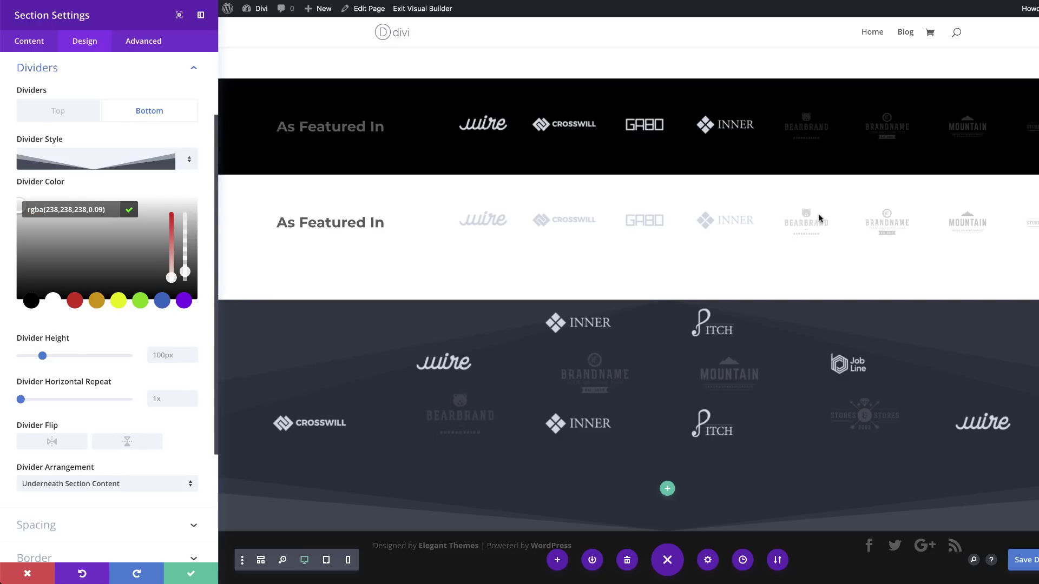
Set the new section's top and bottom padding to 0px, save it, and move it directly above the dark logo section
click(60, 433)
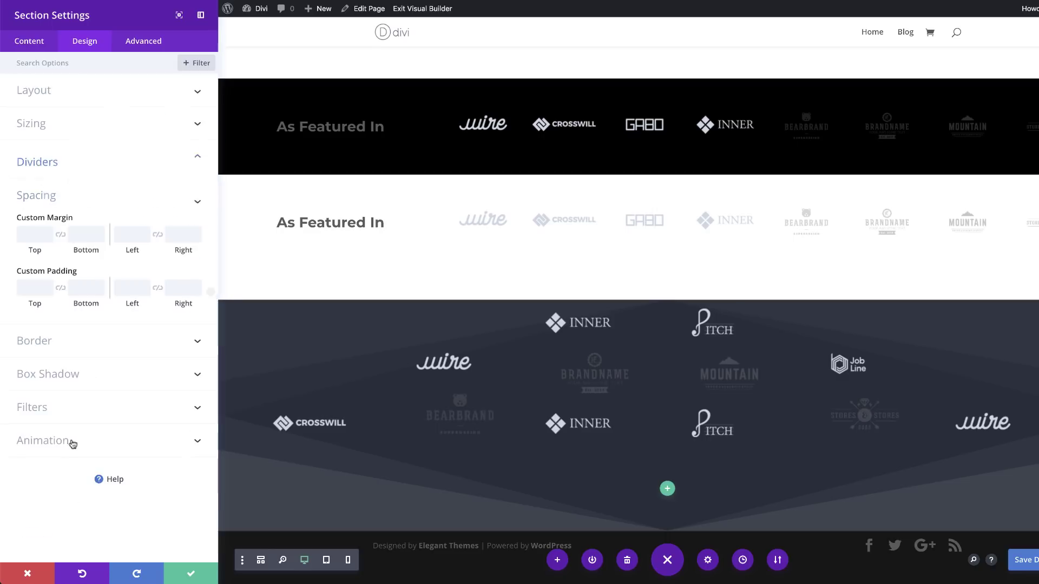
click(37, 285)
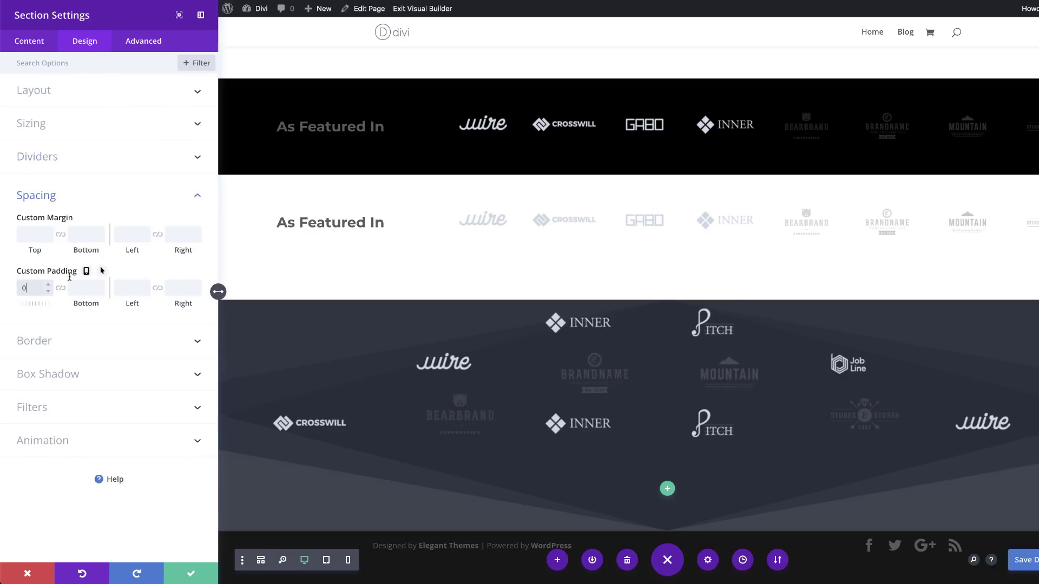
click(61, 288)
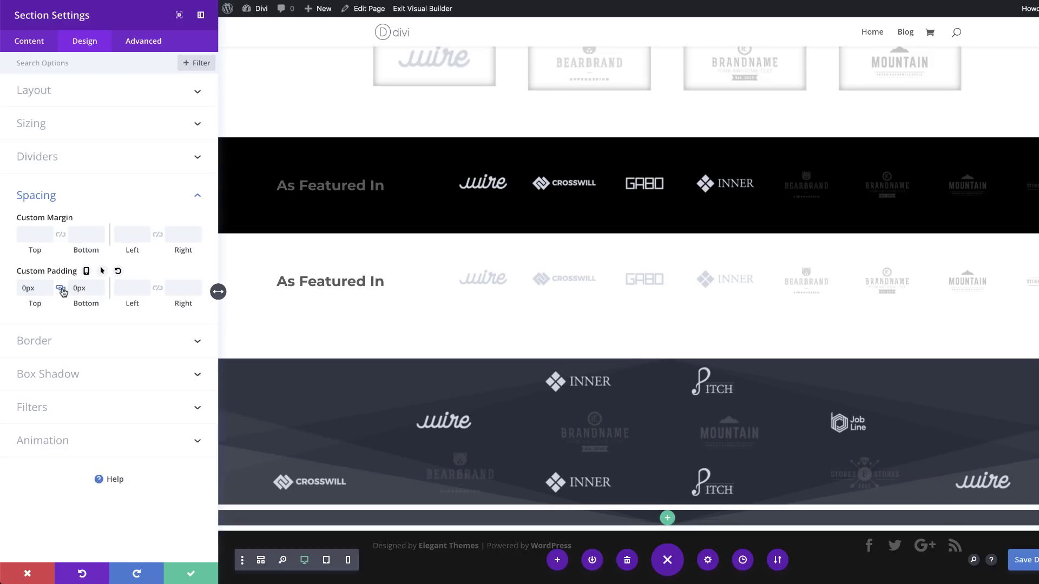
click(191, 574)
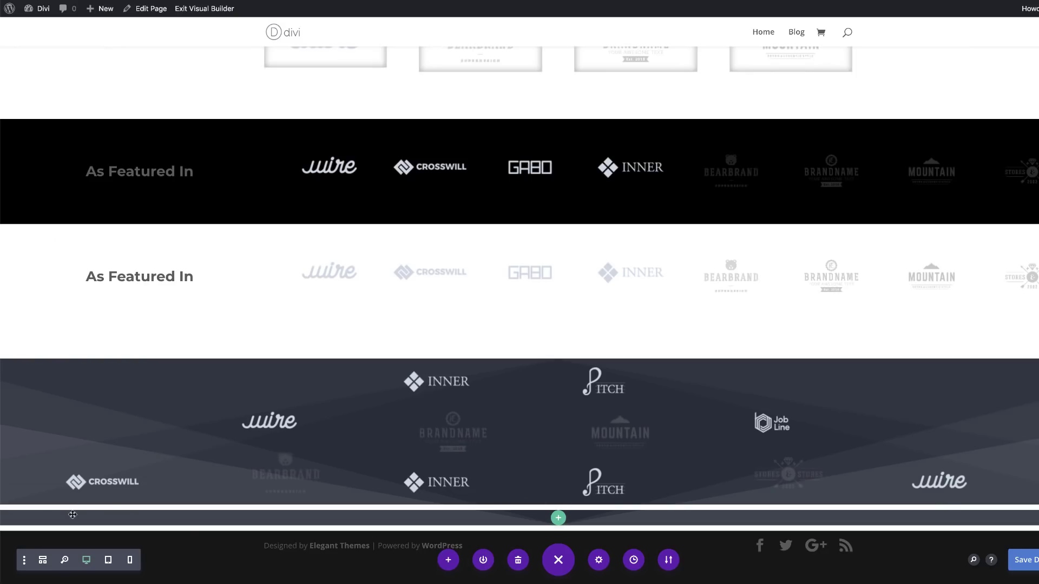
drag(12, 500, 35, 354)
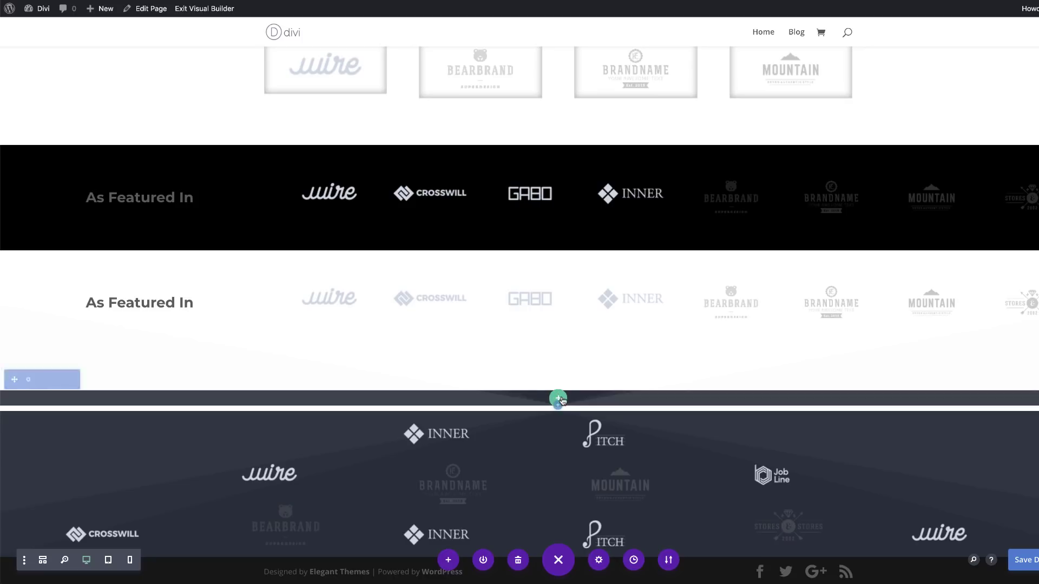
Add a single-column row with a Text module to the empty dark section
click(558, 399)
click(510, 382)
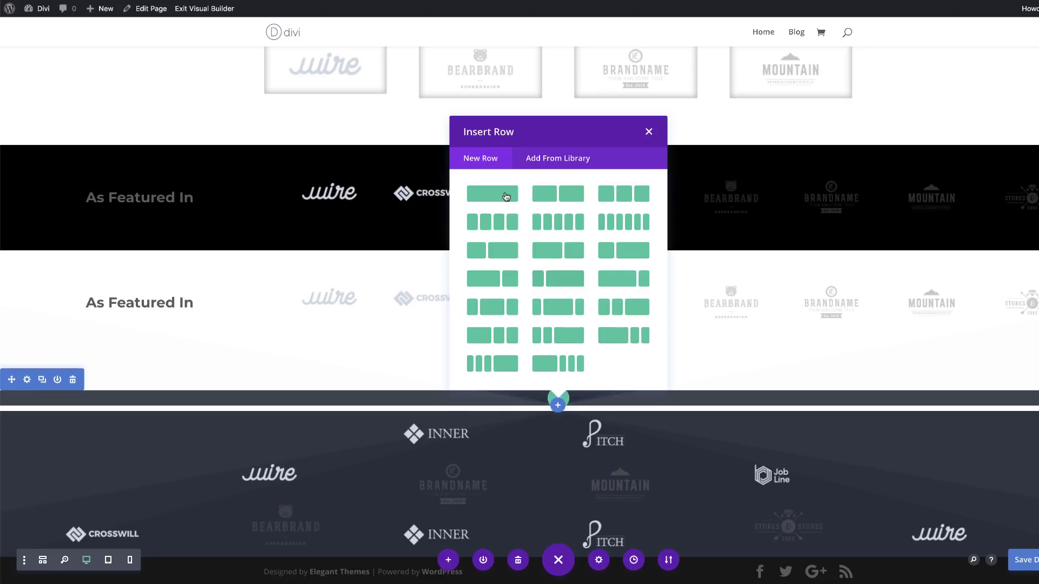
click(506, 196)
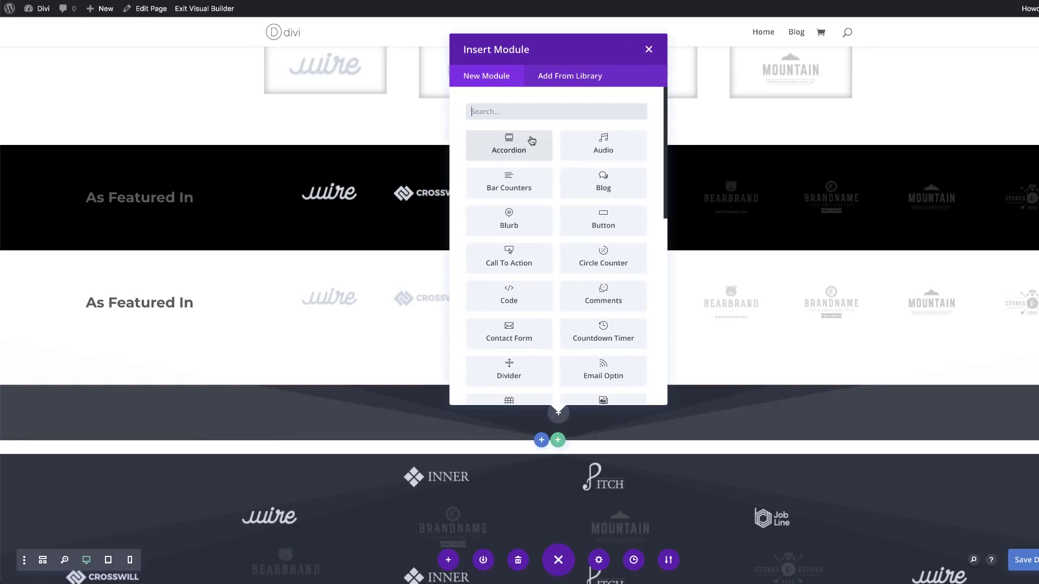
click(536, 116)
text(tex)
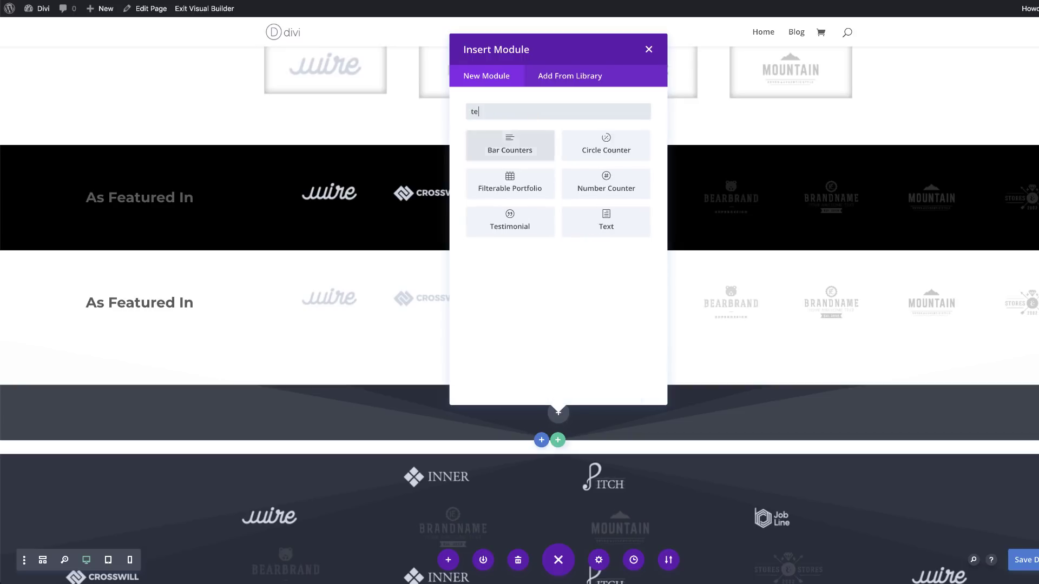
click(510, 143)
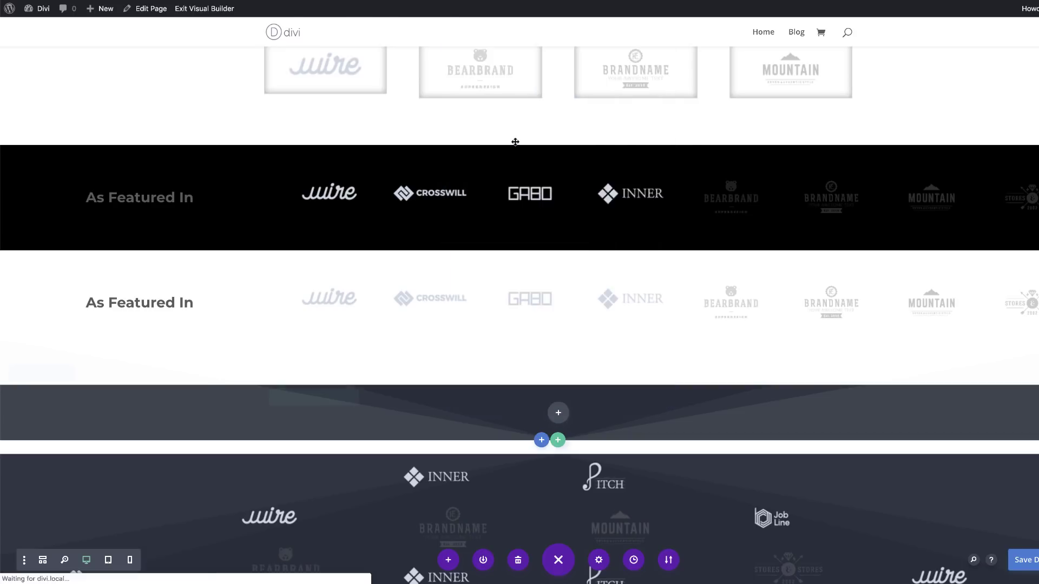
Replace the placeholder content of the text module with "As Featured" formatted as Heading 2
drag(22, 210, 161, 280)
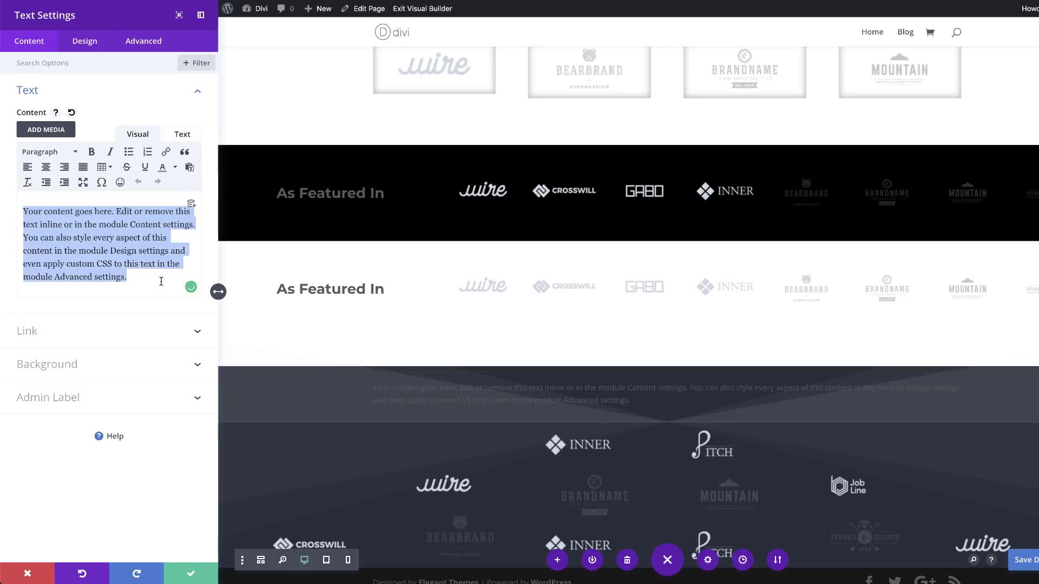
text(As Featured)
key(ctrl+shift+Left)
key(ctrl+shift+Left)
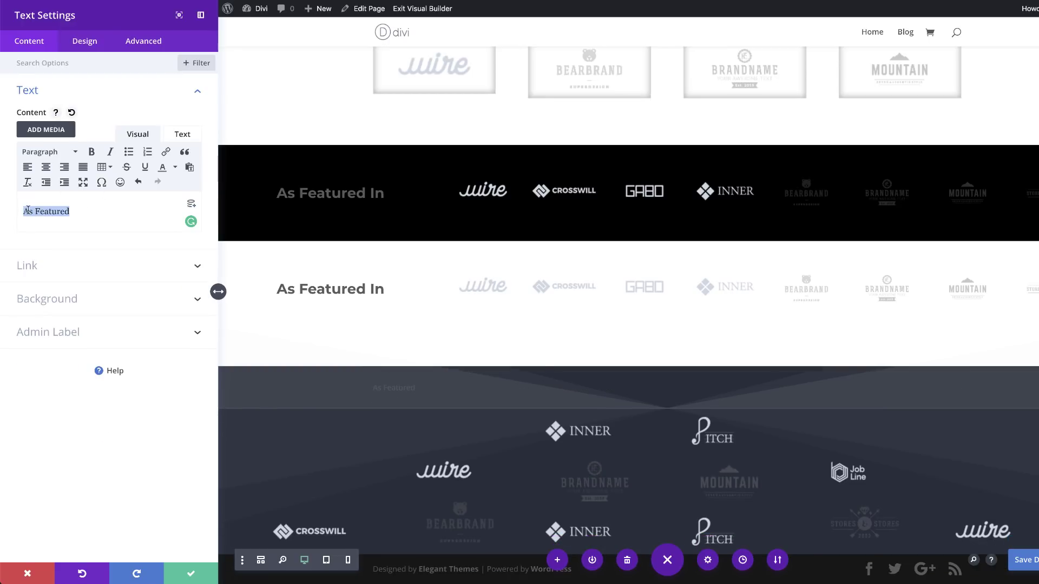
click(77, 153)
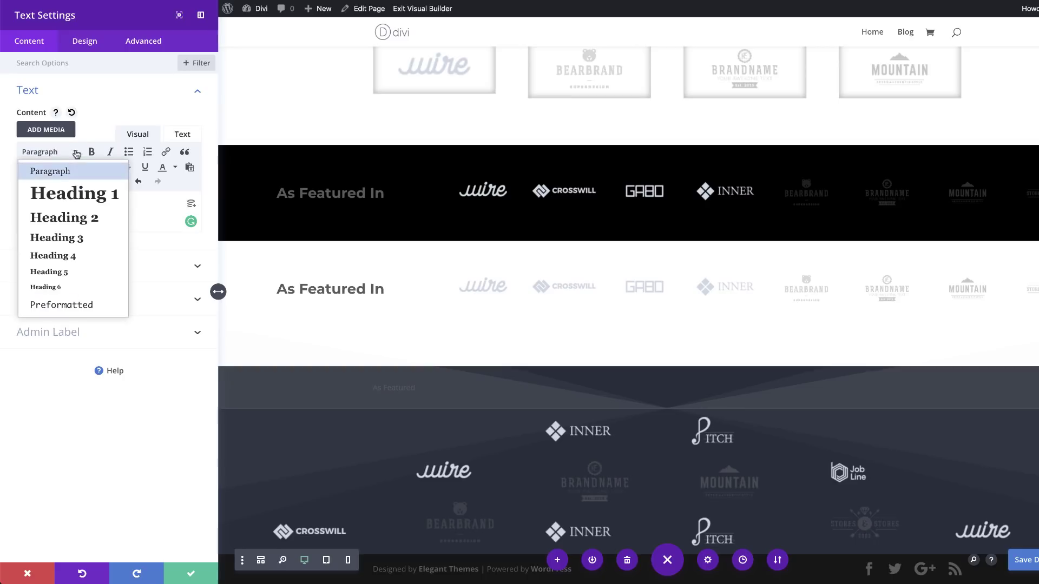
click(84, 219)
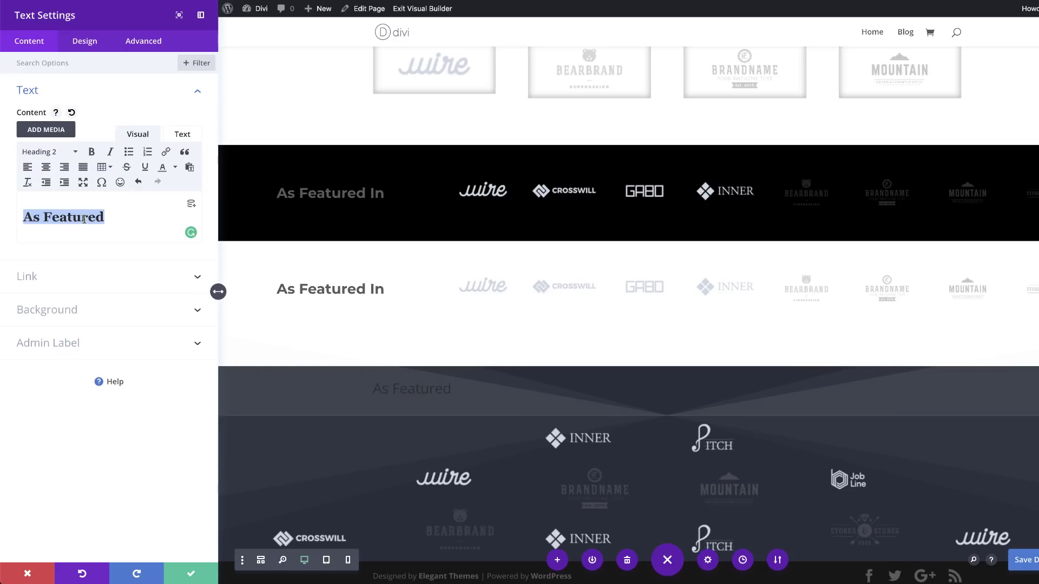
key(ctrl+z)
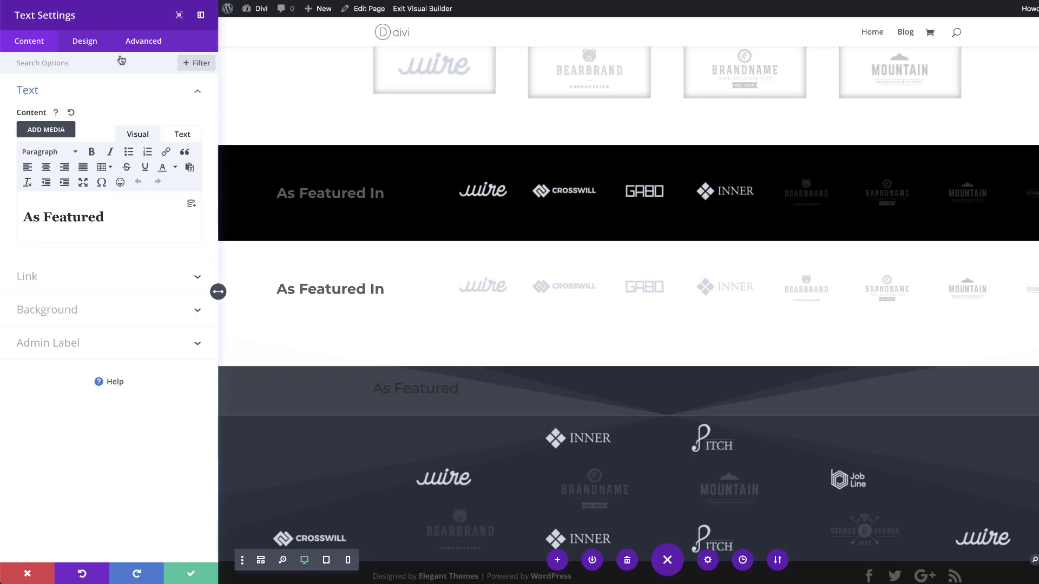
Set the "As Featured" Heading 2 font to Montserrat with Bold weight
click(85, 42)
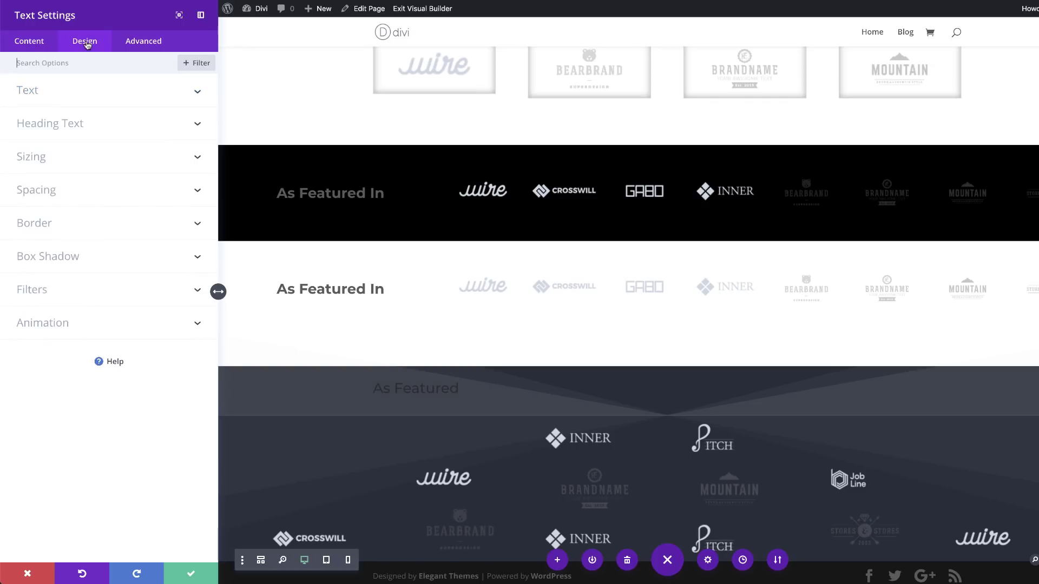
click(67, 125)
click(62, 99)
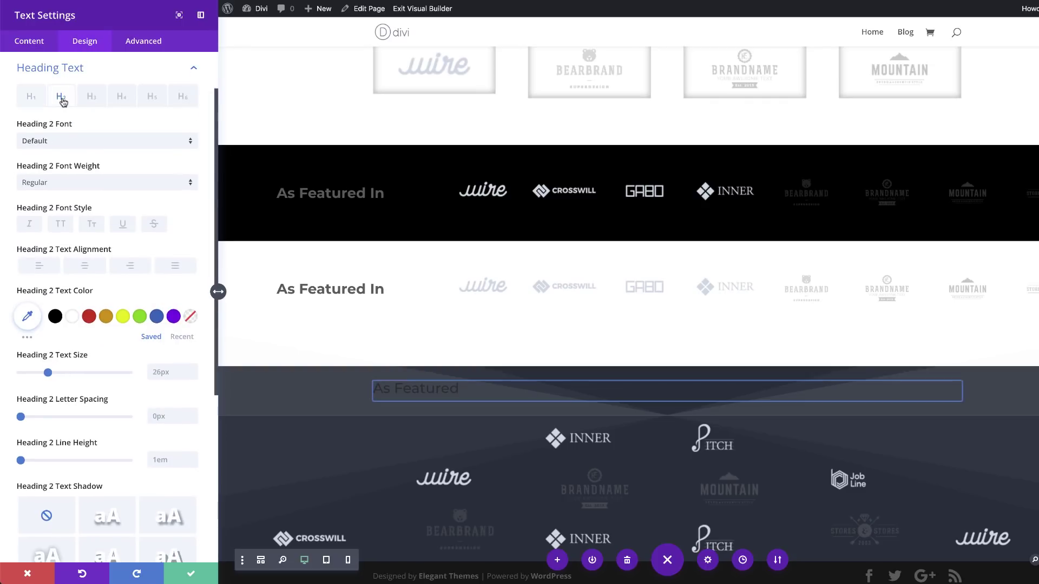
click(67, 142)
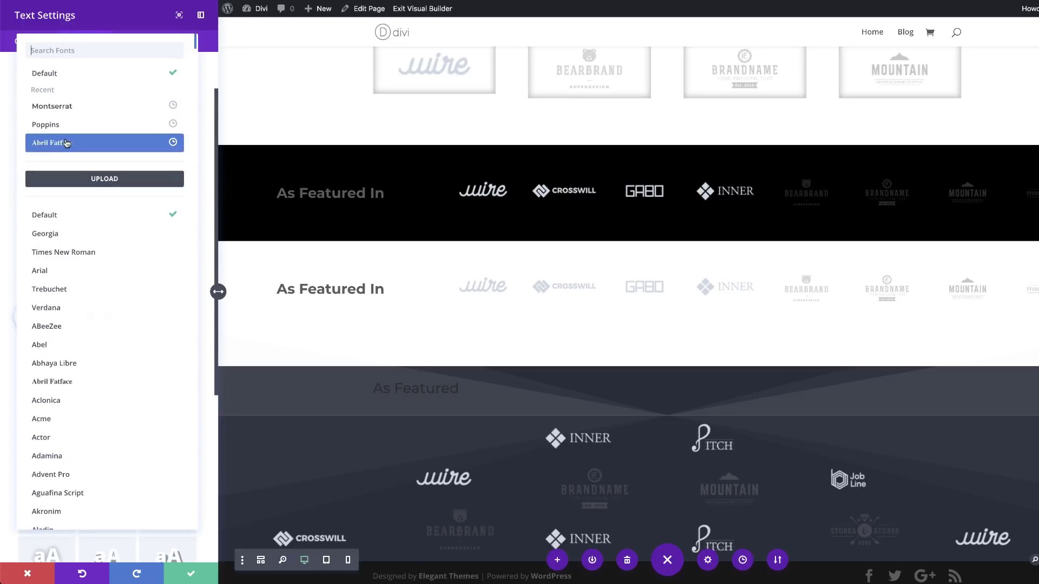
click(71, 107)
click(81, 183)
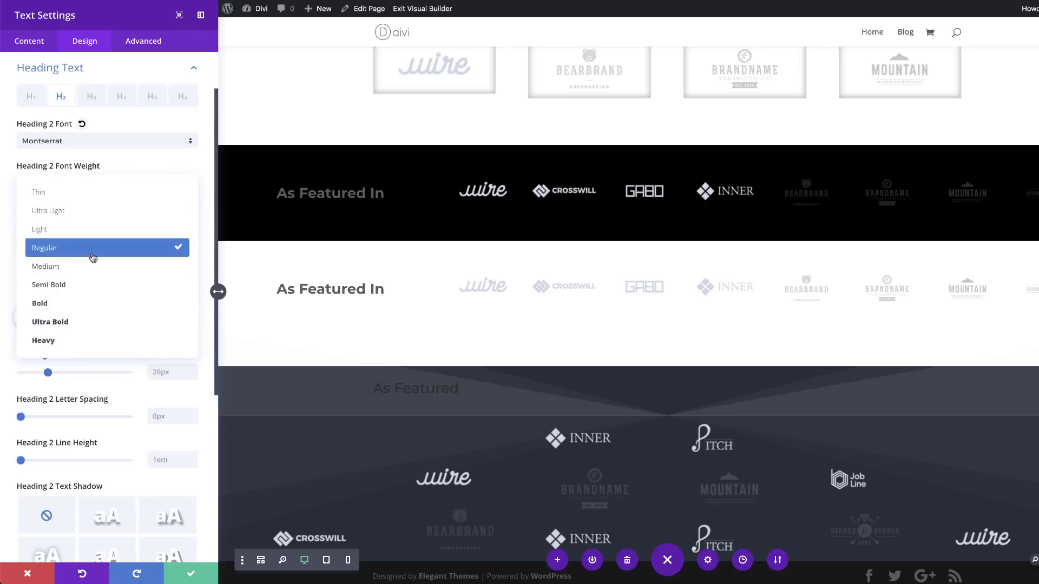
click(95, 301)
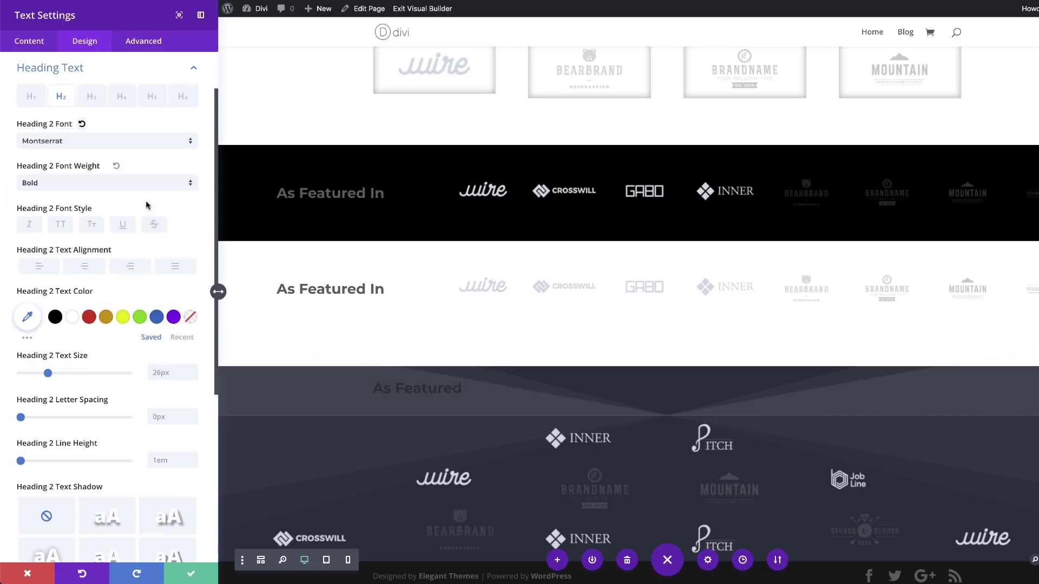
Set the Heading 2 text size to 32px, color it white, and center it
click(162, 373)
text(32)
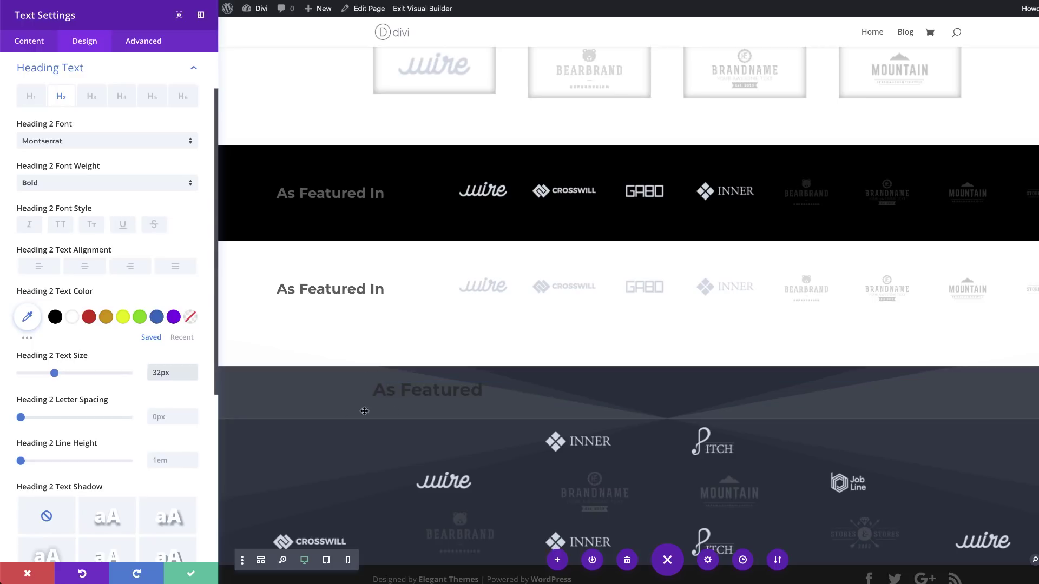
click(73, 321)
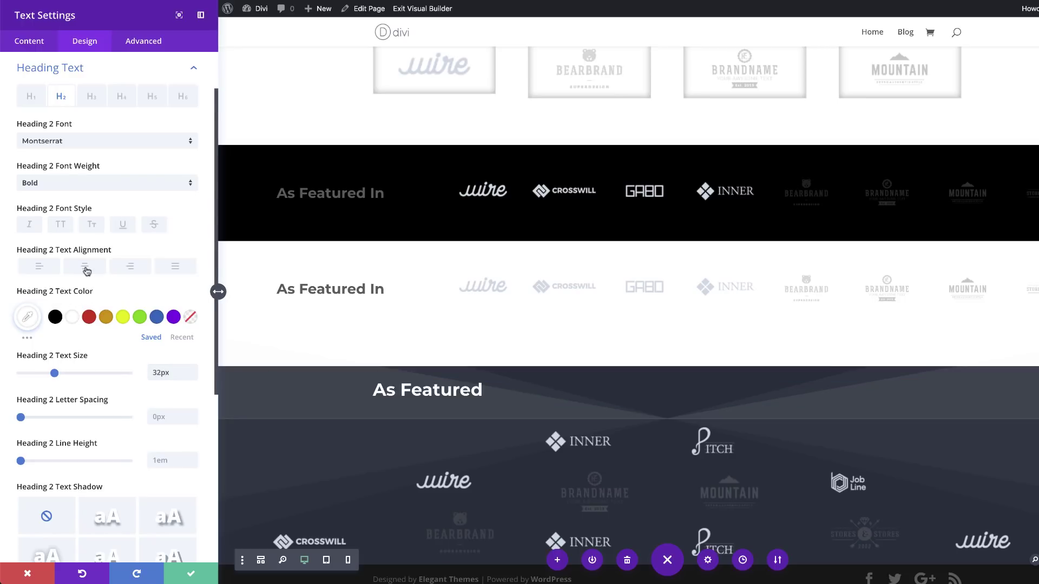
click(85, 269)
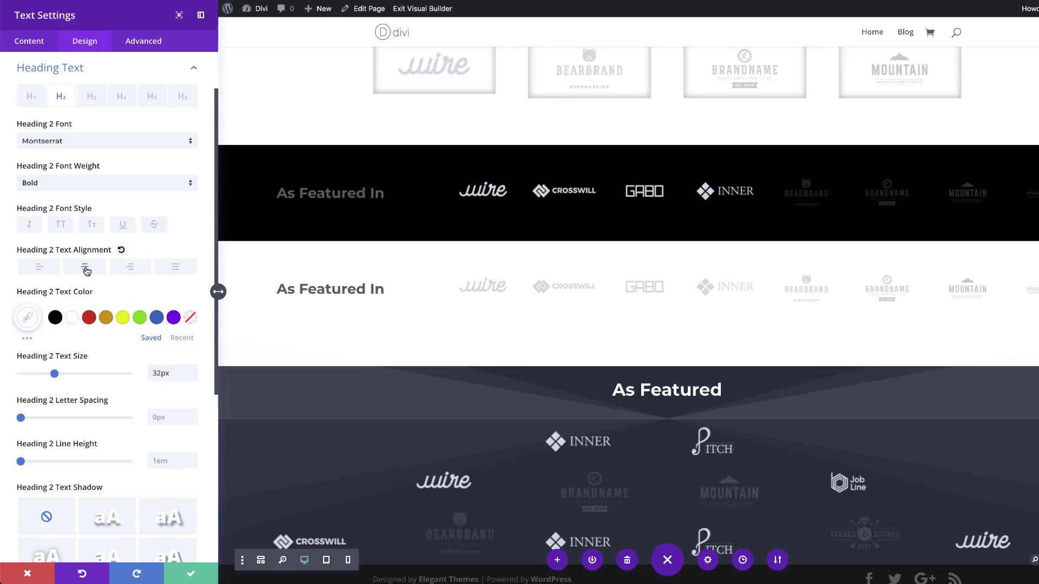
Set the text module's bottom margin to 0px and save the module
scroll(135, 413, down, 5)
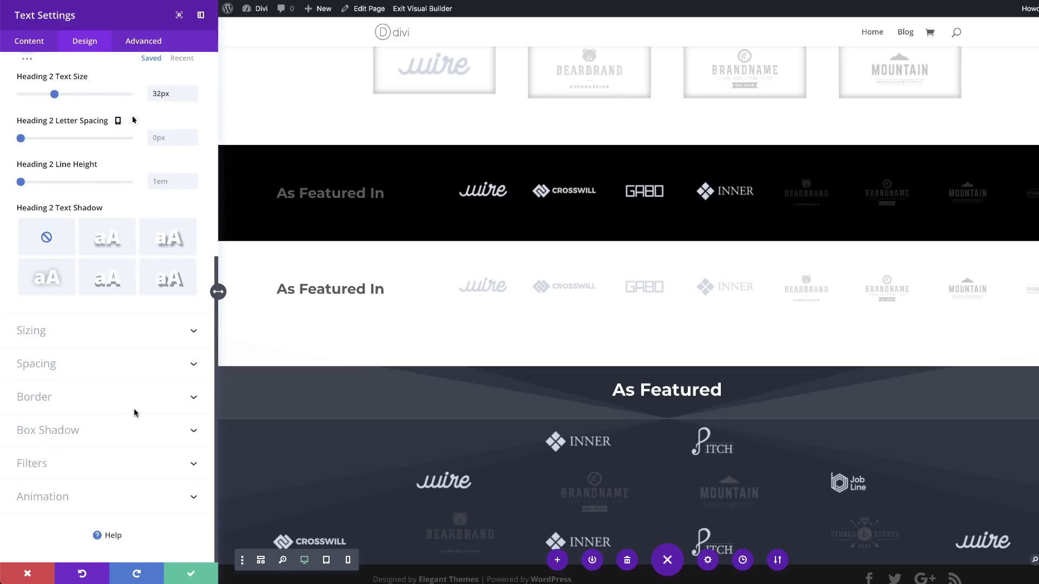
click(41, 364)
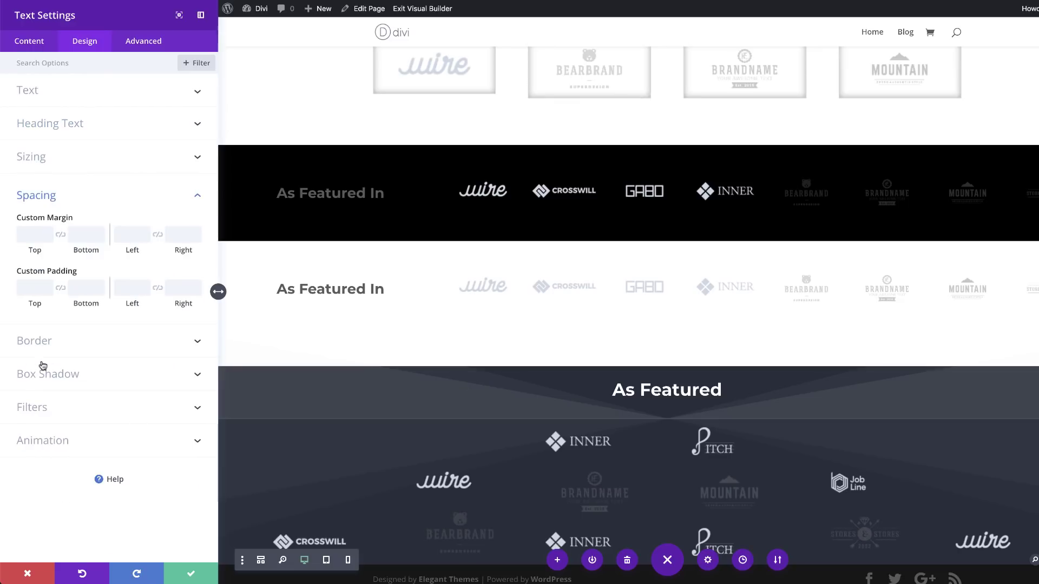
click(79, 234)
text(0)
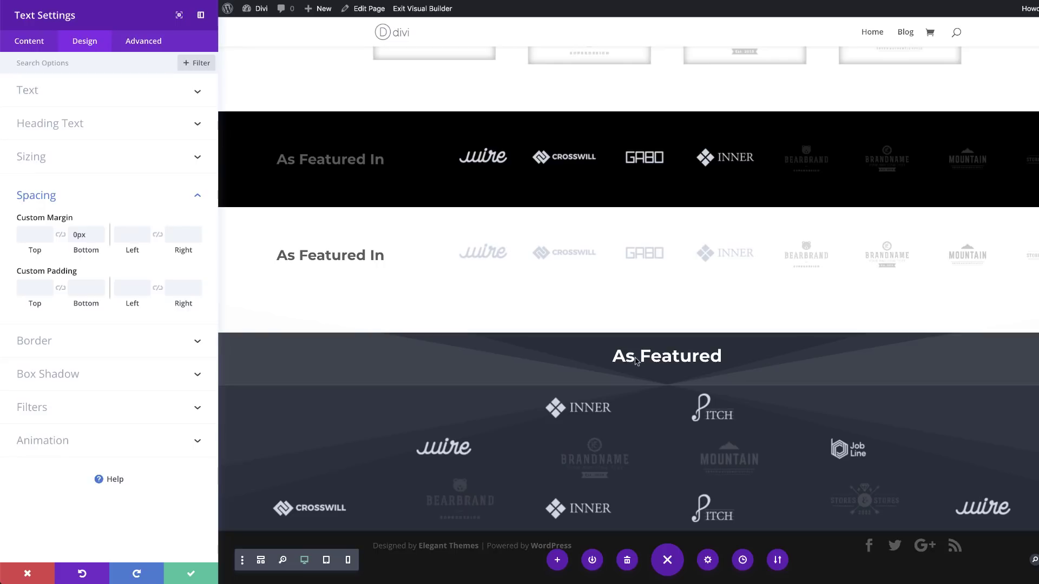
click(192, 579)
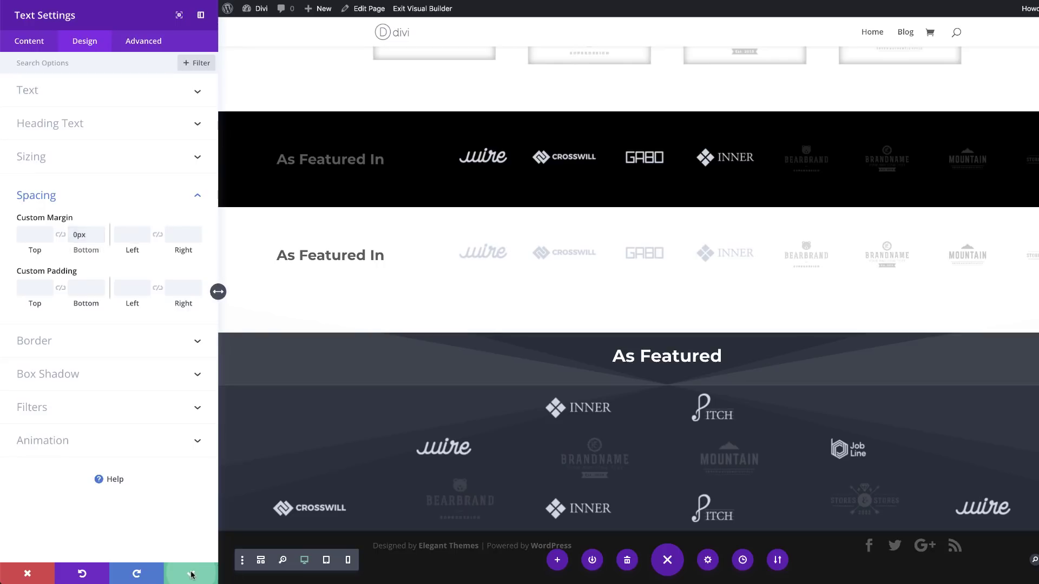
Add an Image module below the "As Featured" heading using the light Crosswill logo (logo_03) from the media library
mouse_move(557, 390)
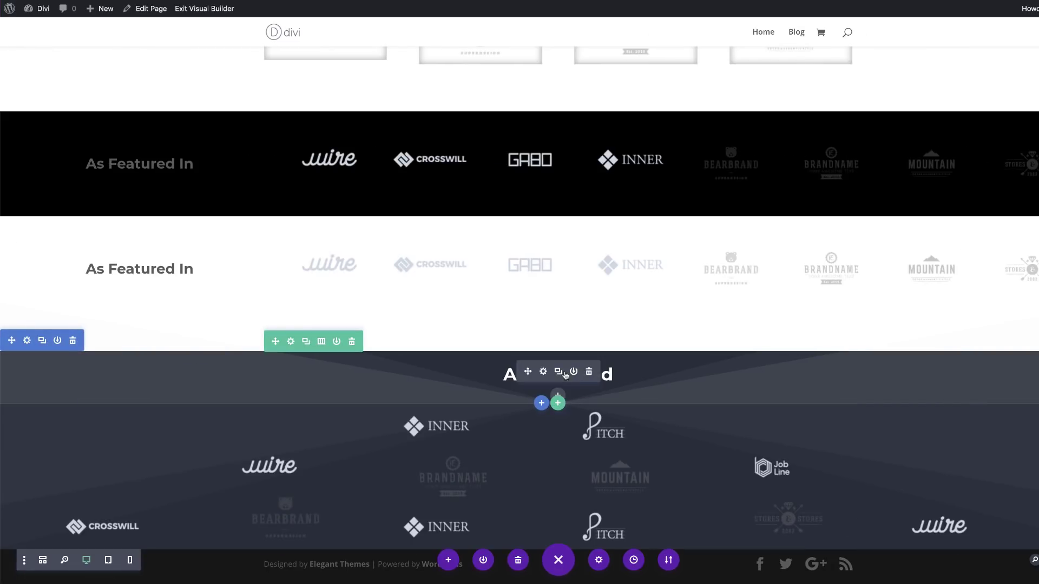
click(558, 402)
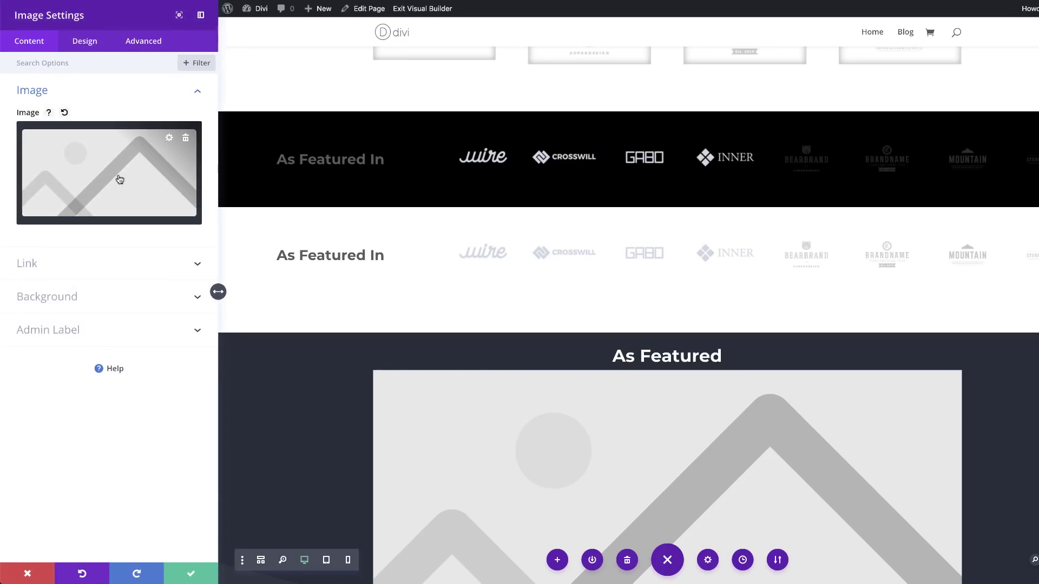
click(120, 179)
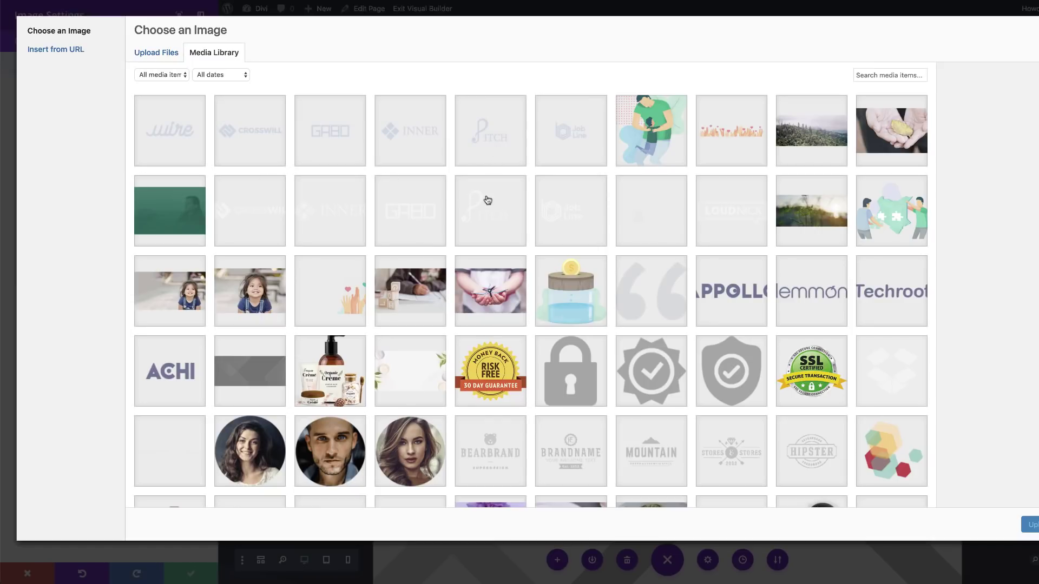
click(252, 200)
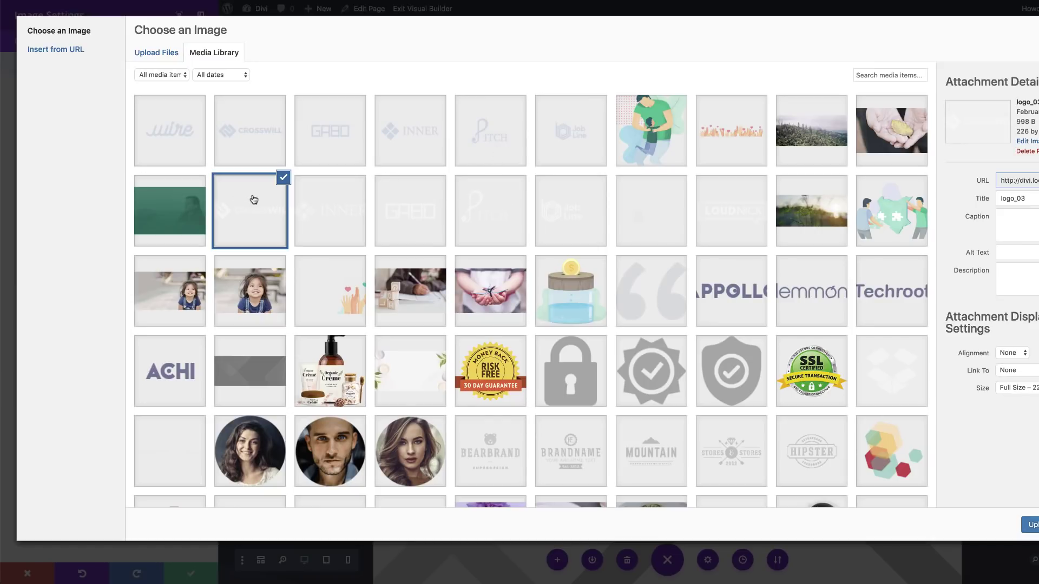
click(1029, 525)
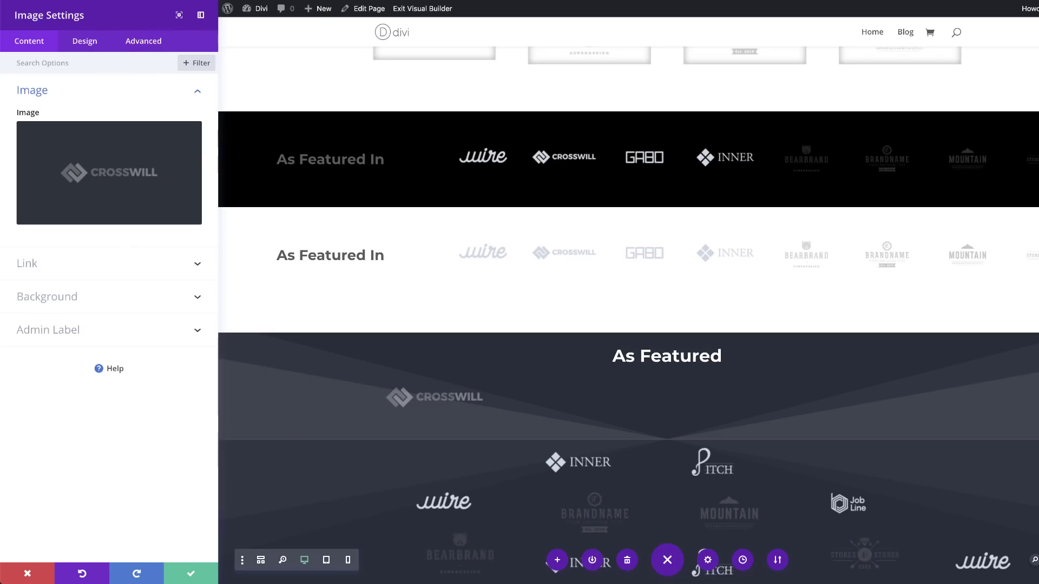
Center-align the Crosswill image, set its bottom margin to -75px, and save the module
click(85, 41)
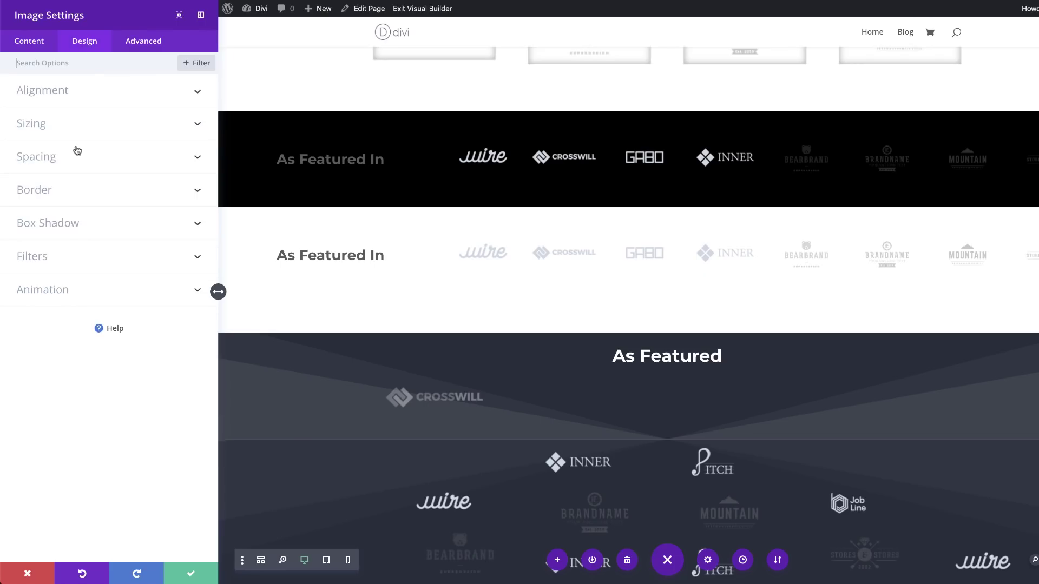
click(114, 130)
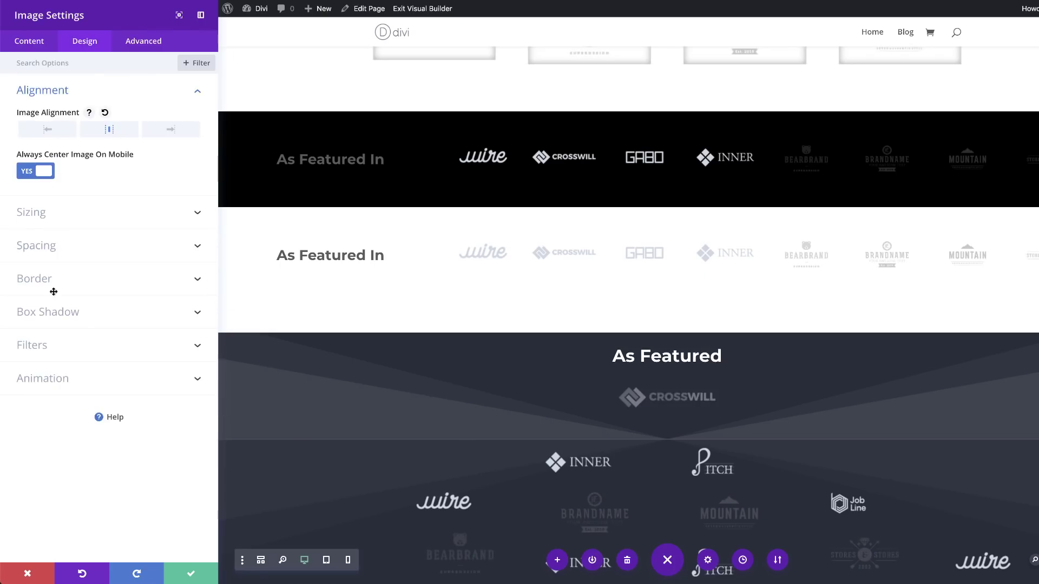
click(55, 249)
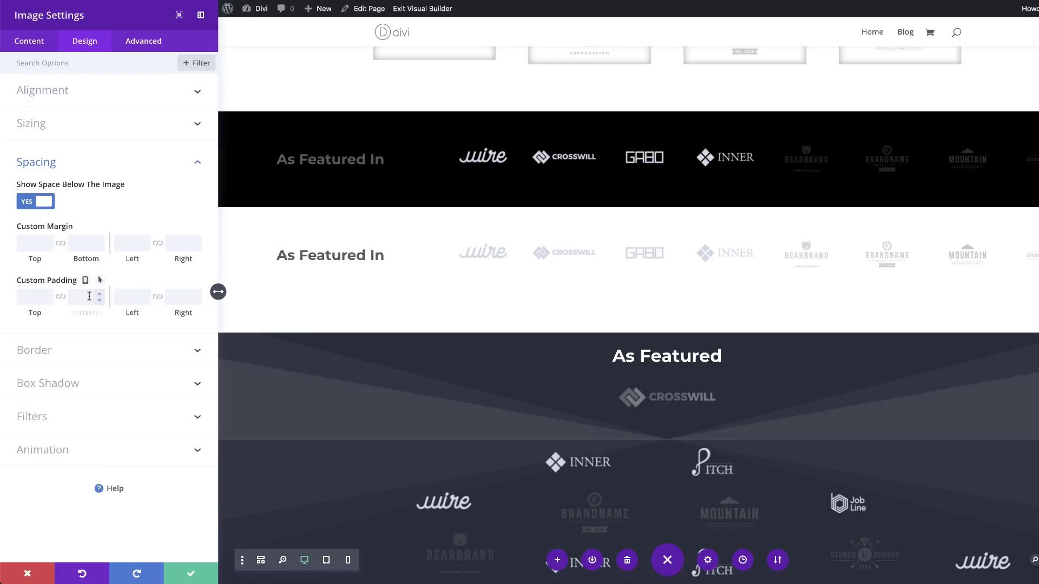
click(90, 249)
text(-75px)
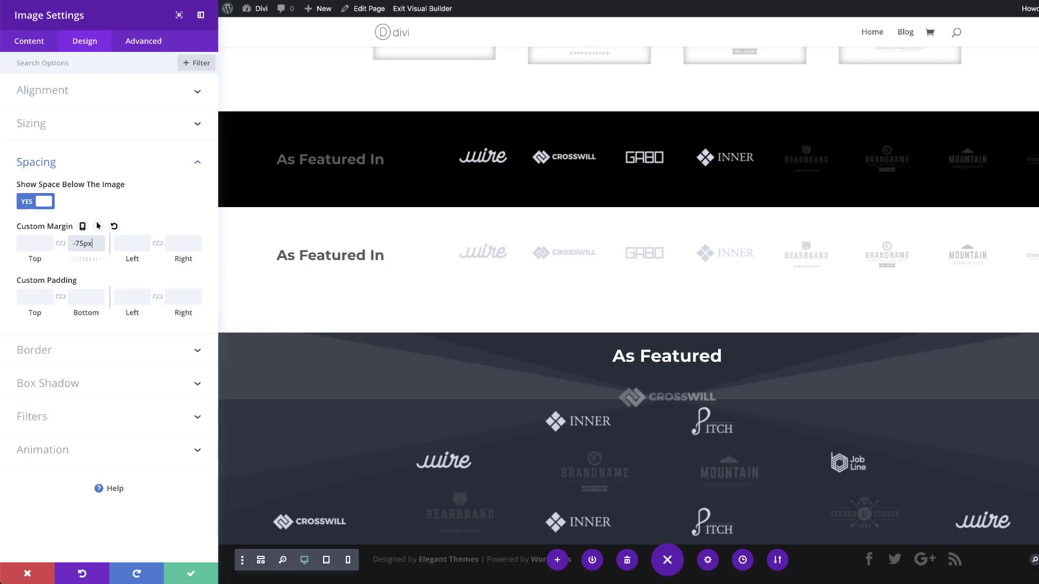
scroll(588, 370, down, 1)
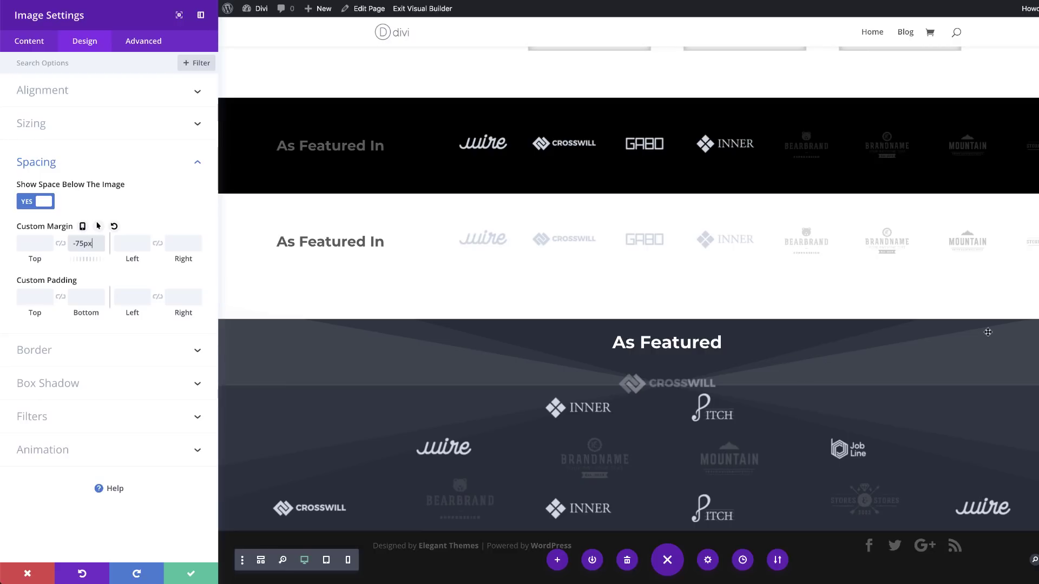
click(187, 575)
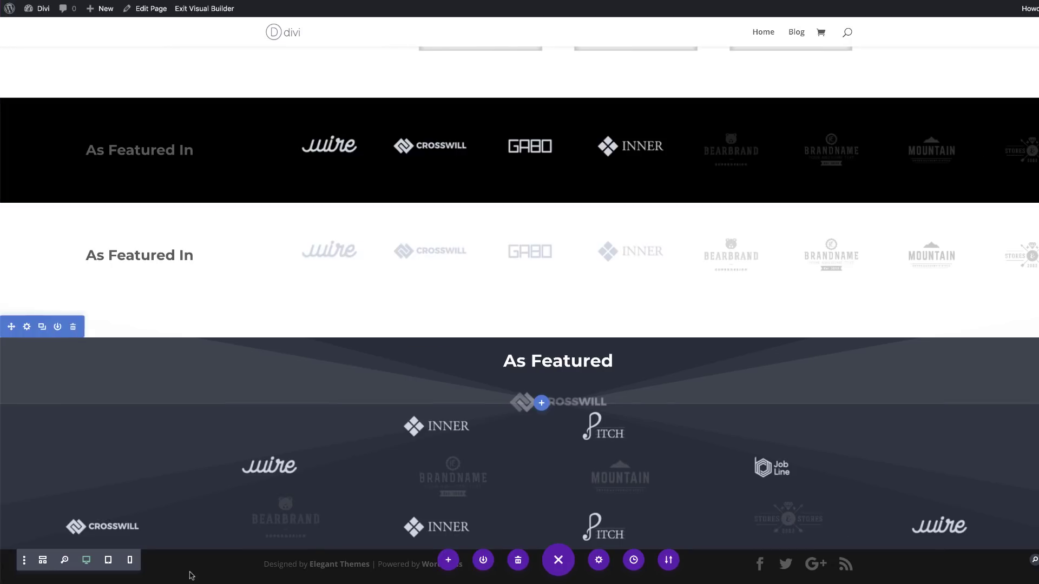